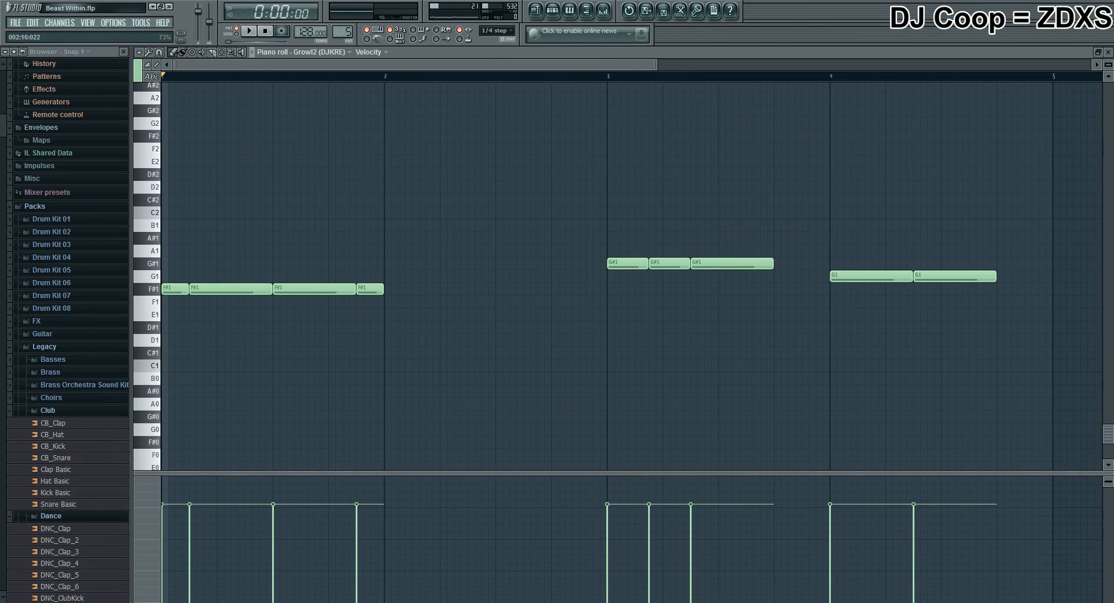
Display the playlist arrangement and select Pattern 1 in the step sequencer to view its channels.
{"action": "left_click", "coordinate": [547, 10]}
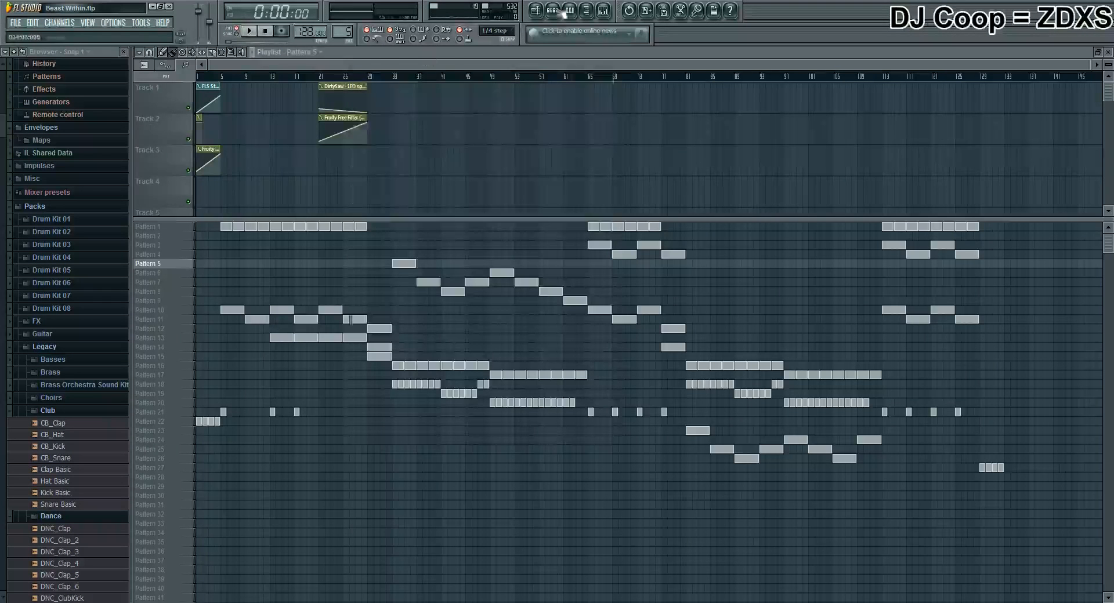
{"action": "key", "text": "F6"}
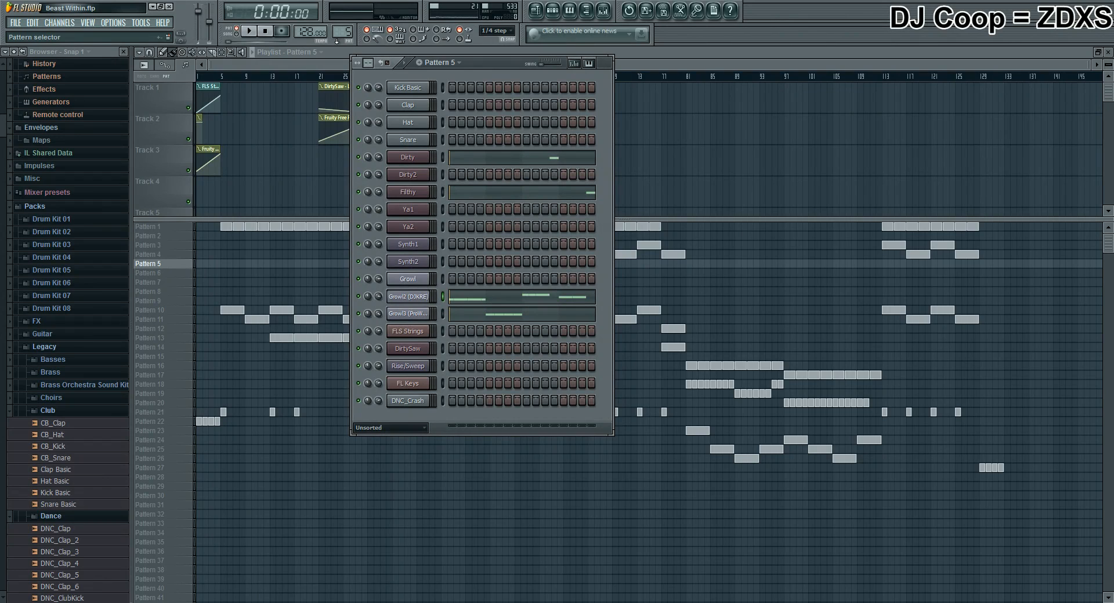
{"action": "key", "text": "F6"}
{"action": "key", "text": "space"}
{"action": "key", "text": "space"}
{"action": "key", "text": "F6"}
{"action": "key", "text": "1"}
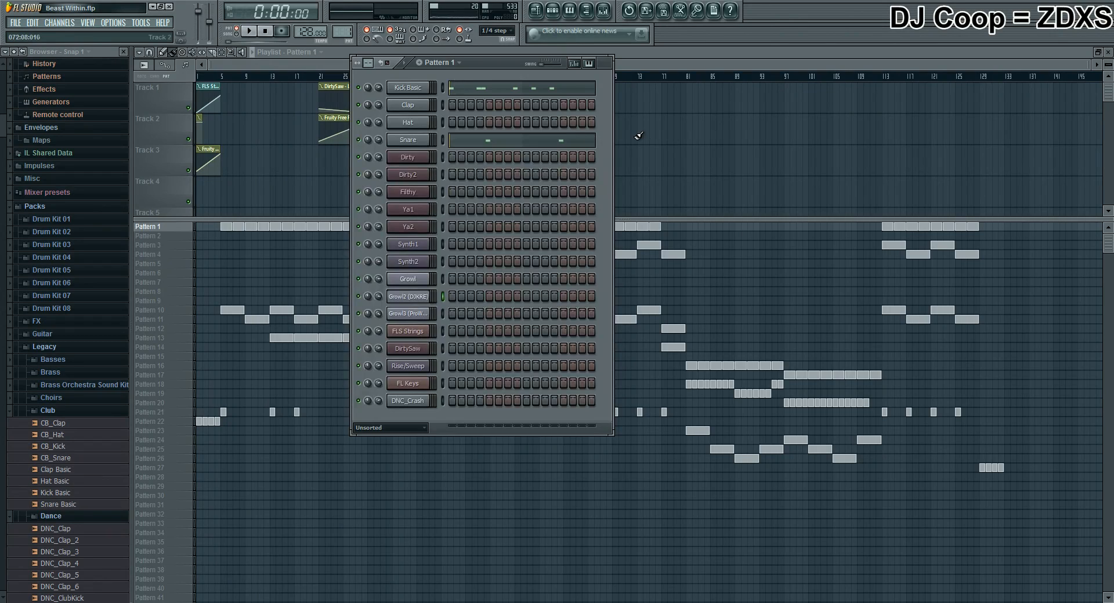
{"action": "key", "text": "F6"}
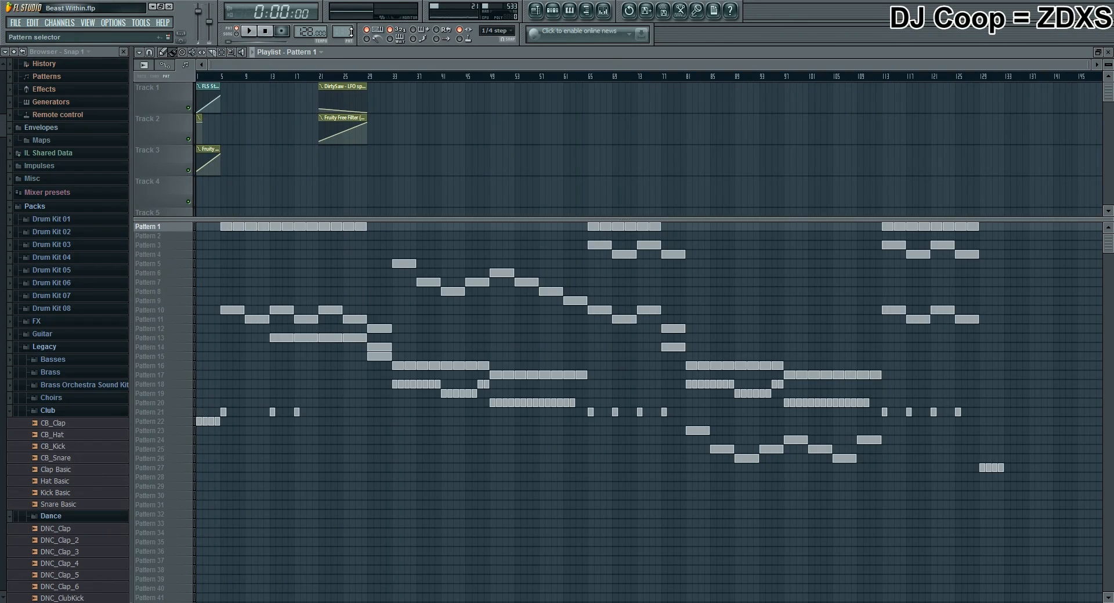
Play back the kick and snare loop of Pattern 1 with the step sequencer open.
{"action": "left_click", "coordinate": [553, 11]}
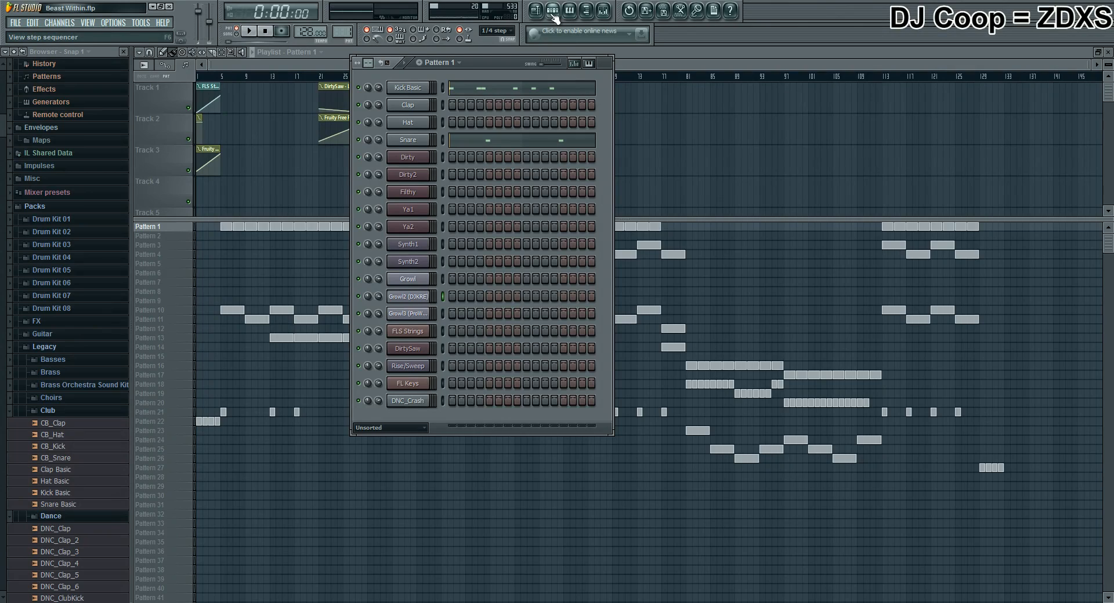
{"action": "left_click", "coordinate": [250, 31]}
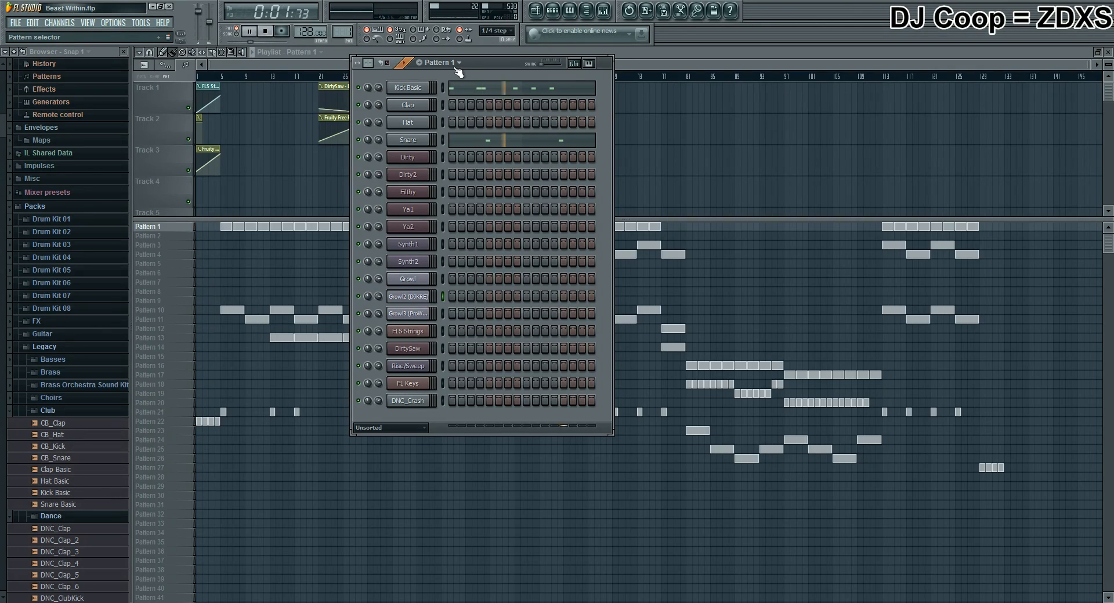
{"action": "key", "text": "space"}
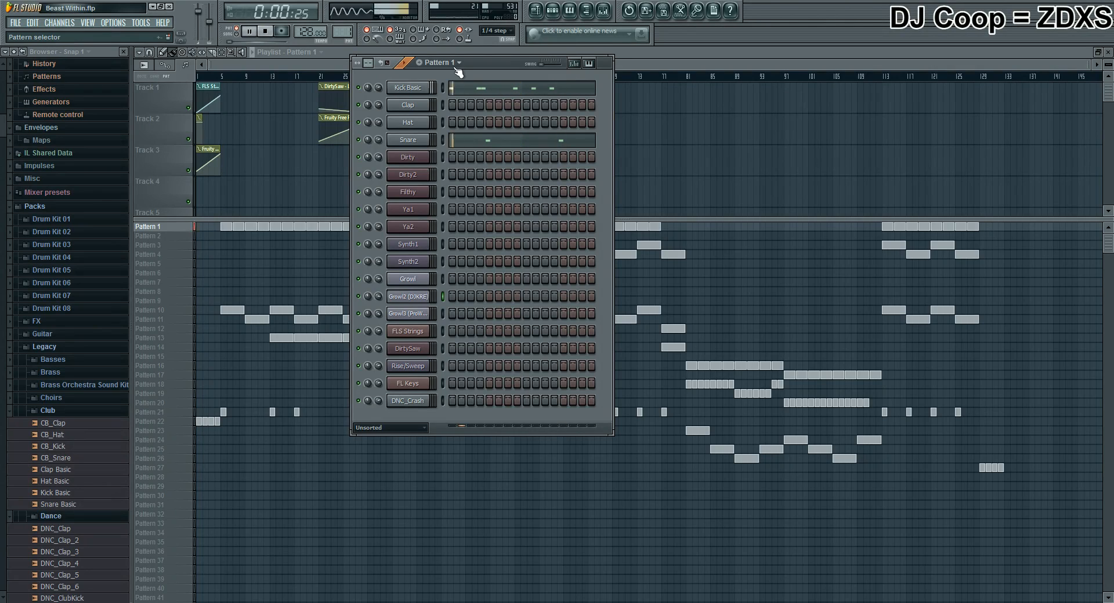
Select Pattern 2, show its FL Keys notes in the piano roll and play the chords.
{"action": "scroll", "coordinate": [456, 67], "scroll_direction": "down", "scroll_amount": 1}
{"action": "key", "text": "space"}
{"action": "left_click", "coordinate": [533, 385]}
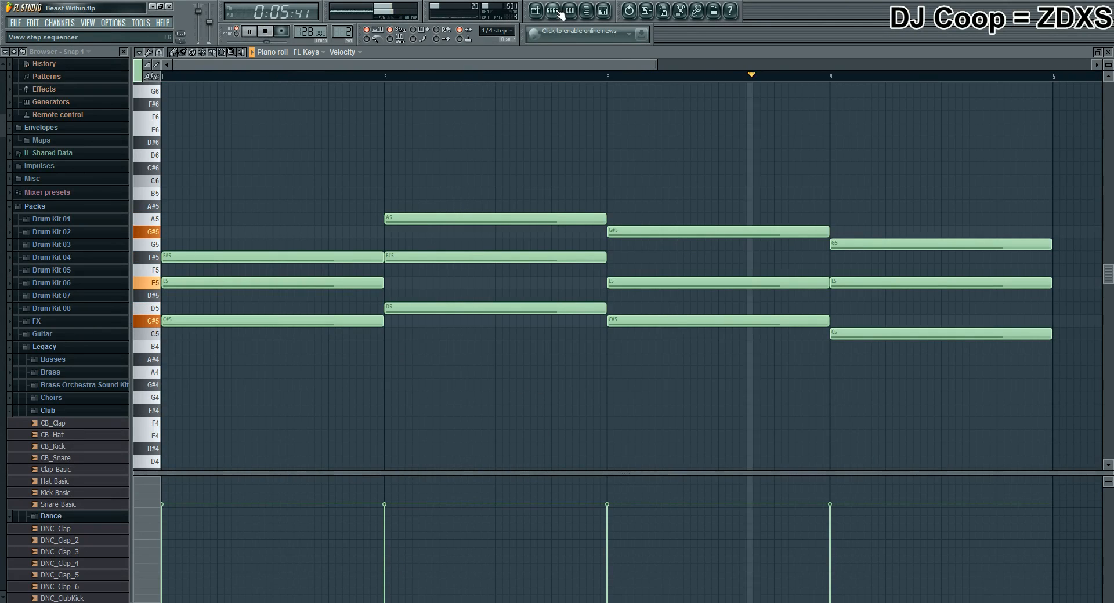
{"action": "key", "text": "space"}
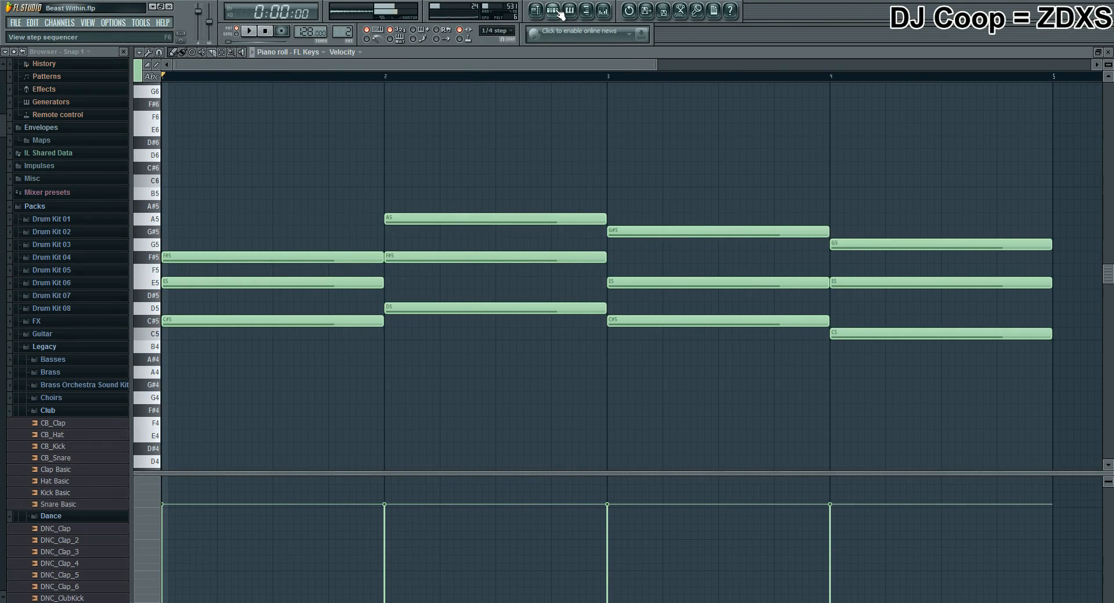
Select Pattern 3 in the step sequencer and play its FL Keys melody briefly.
{"action": "left_click", "coordinate": [559, 10]}
{"action": "scroll", "coordinate": [464, 63], "scroll_direction": "down", "scroll_amount": 2}
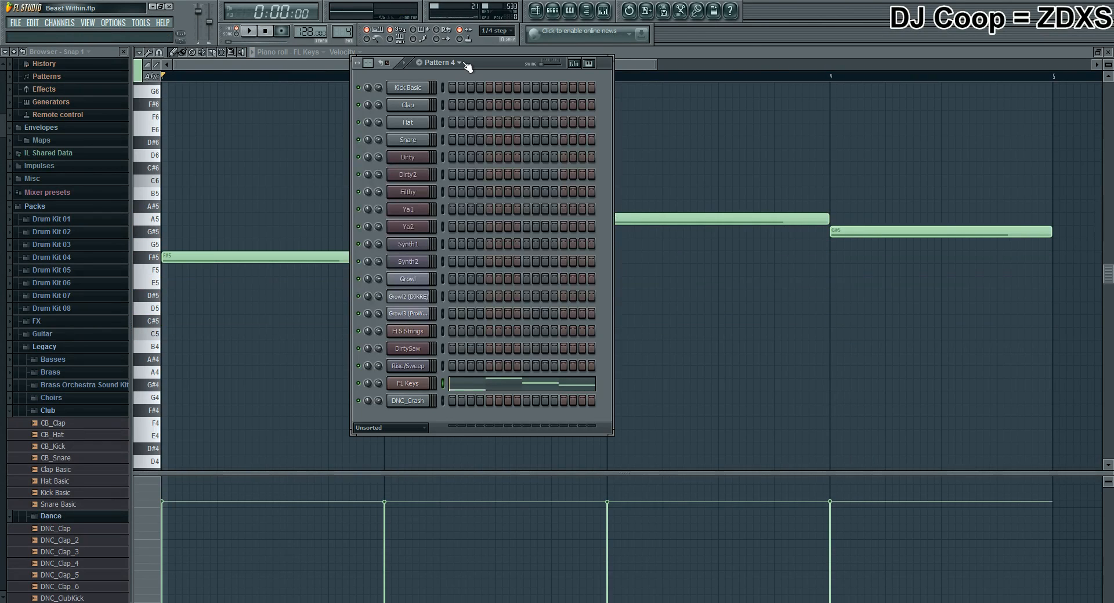
{"action": "scroll", "coordinate": [464, 61], "scroll_direction": "down", "scroll_amount": 1}
{"action": "scroll", "coordinate": [464, 62], "scroll_direction": "up", "scroll_amount": 2}
{"action": "key", "text": "space"}
{"action": "key", "text": "space"}
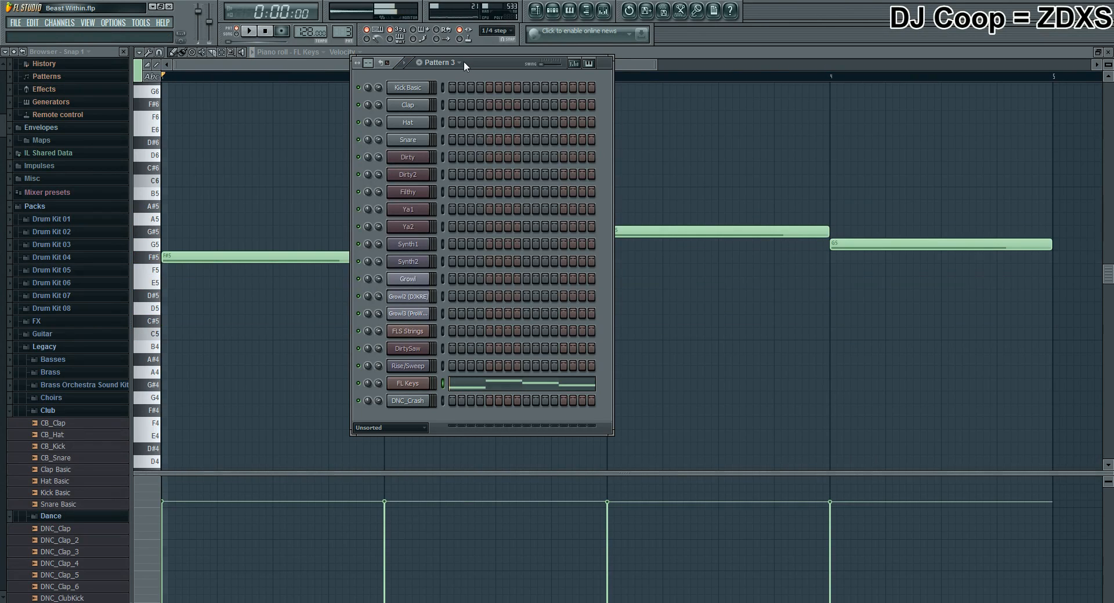
Select Pattern 4, show its FL Keys notes in the piano roll and play them, skipping ahead to bar 4.
{"action": "scroll", "coordinate": [464, 61], "scroll_direction": "down", "scroll_amount": 1}
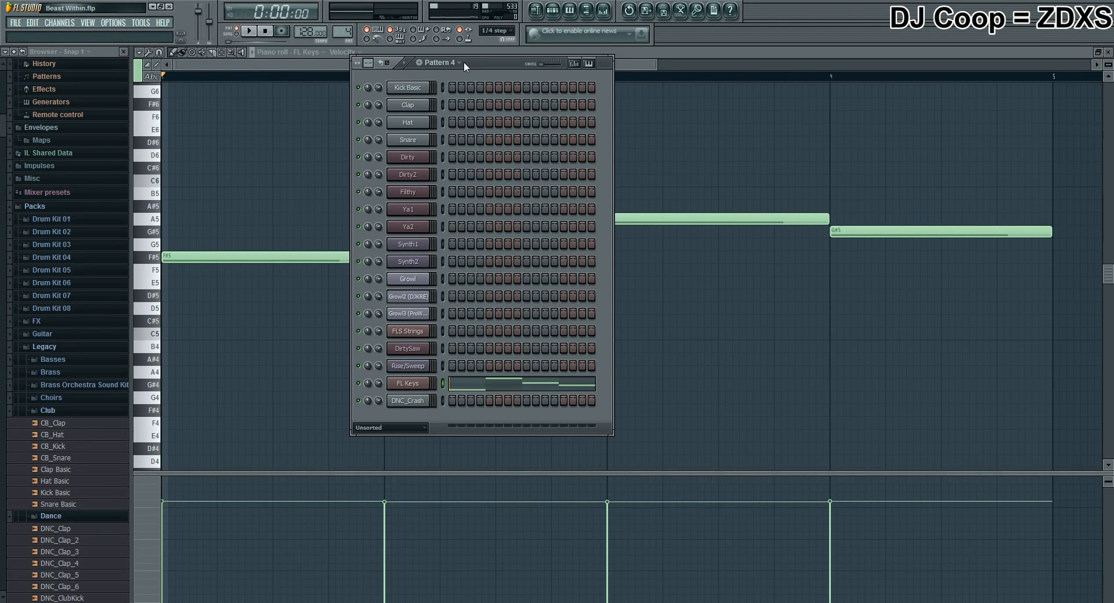
{"action": "key", "text": "space"}
{"action": "left_click", "coordinate": [793, 464]}
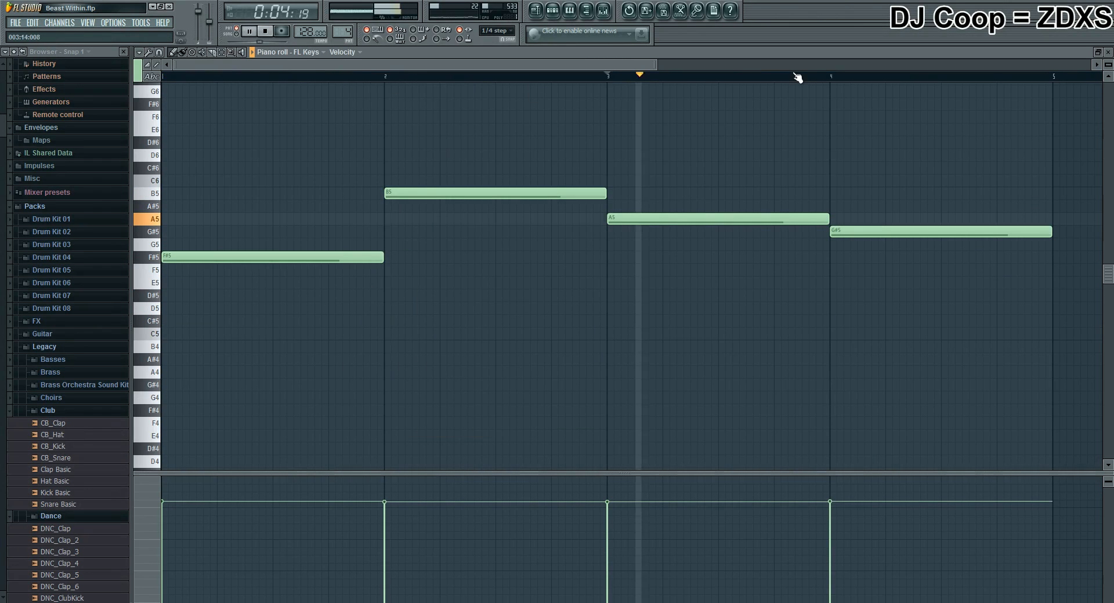
{"action": "left_click", "coordinate": [828, 75]}
{"action": "key", "text": "space"}
Select Pattern 5 and view the Sytrus settings of the Growl2 and Growl3 channels.
{"action": "left_click", "coordinate": [553, 10]}
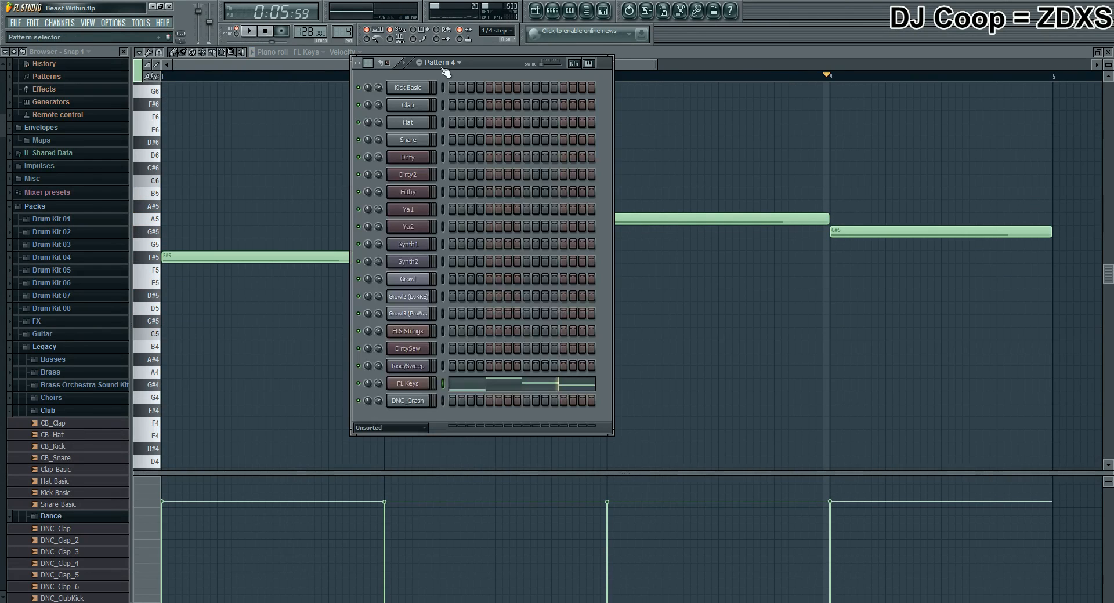
{"action": "scroll", "coordinate": [445, 68], "scroll_direction": "down", "scroll_amount": 1}
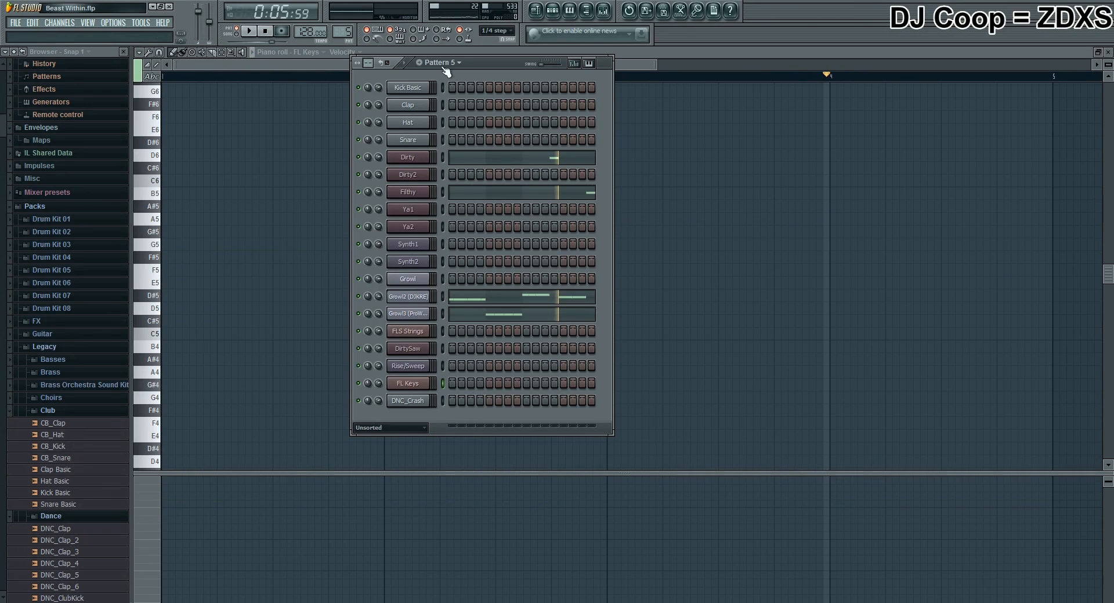
{"action": "left_click", "coordinate": [410, 298]}
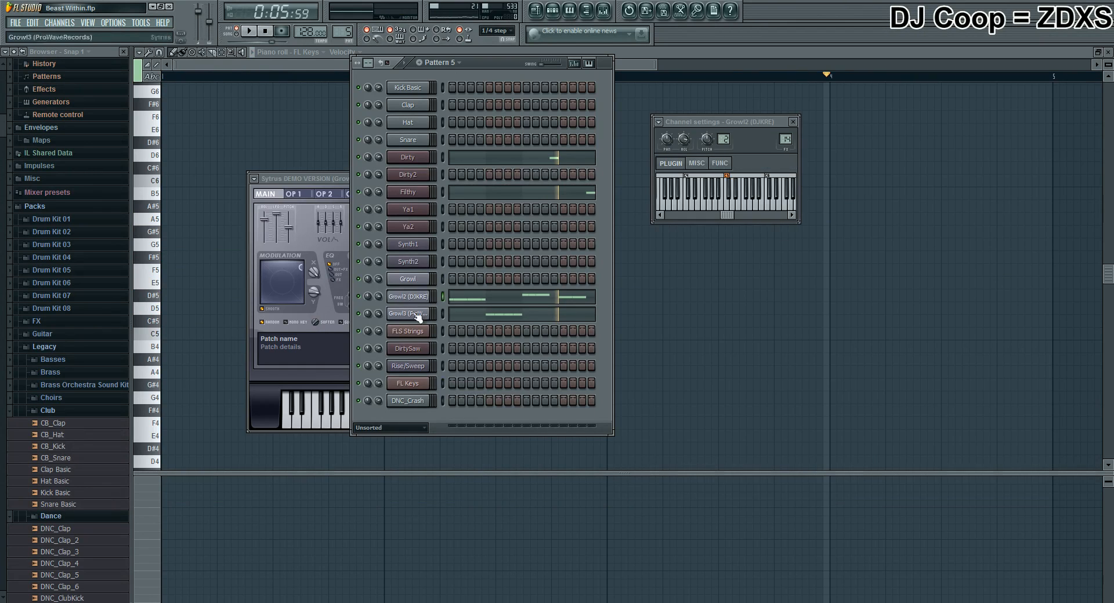
{"action": "left_click", "coordinate": [413, 313]}
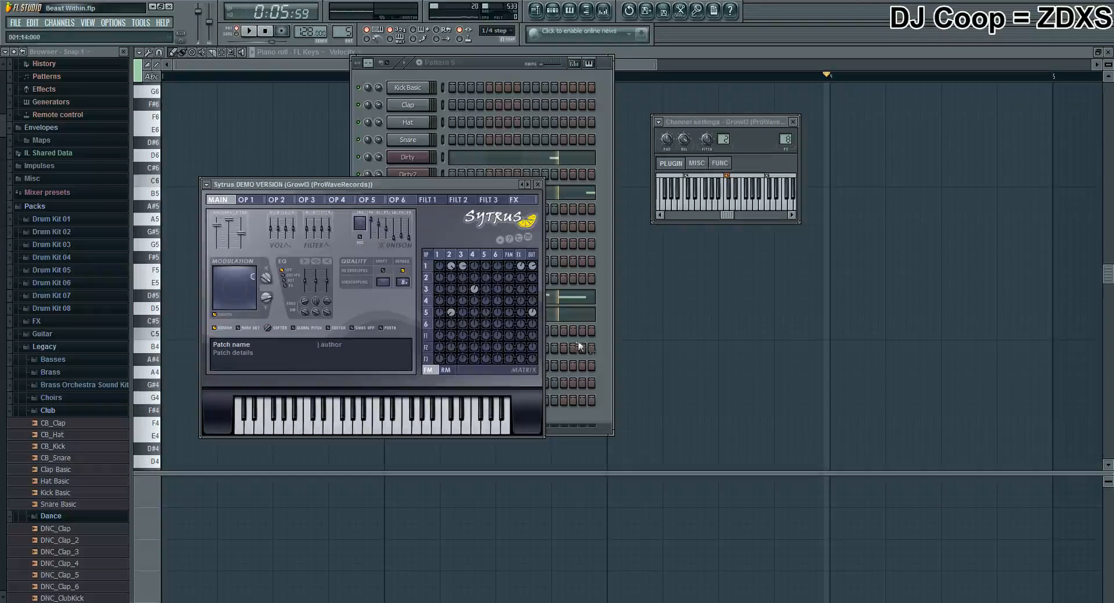
{"action": "left_click", "coordinate": [607, 339]}
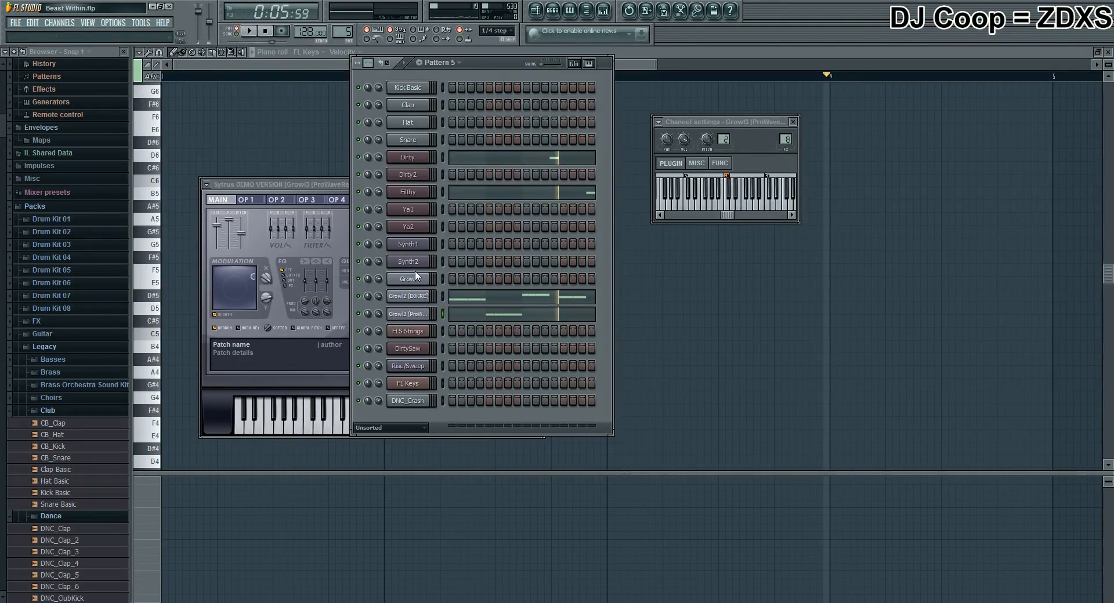
Open the Growl channel's Sytrus synth and sweep its horizontal modulation, then return to the step sequencer.
{"action": "left_click", "coordinate": [411, 280]}
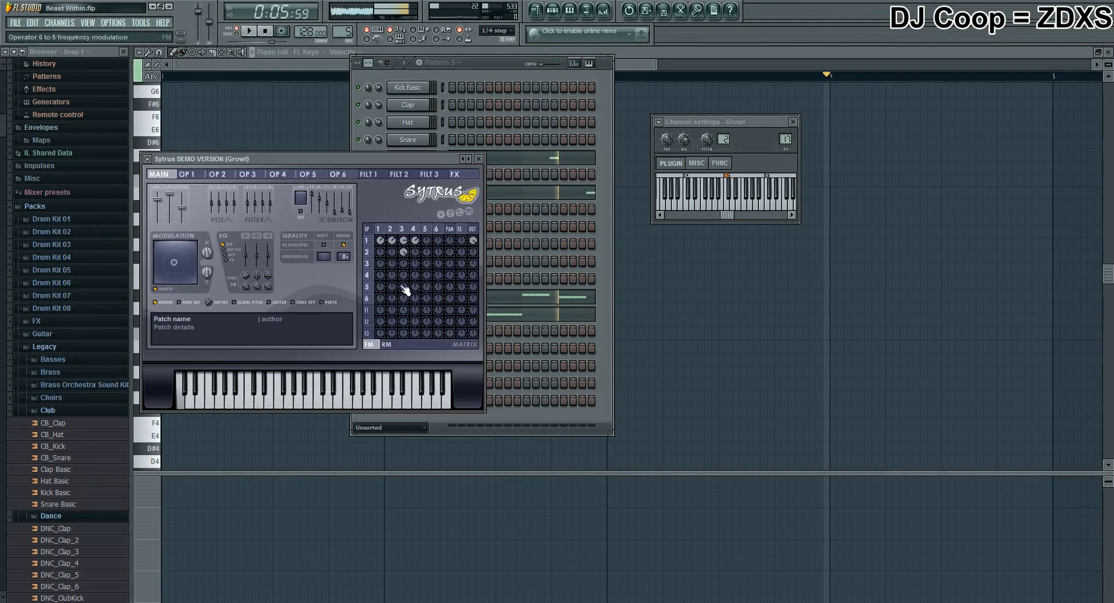
{"action": "mouse_move", "coordinate": [213, 259]}
{"action": "left_mouse_down"}
{"action": "mouse_move", "coordinate": [213, 238]}
{"action": "mouse_move", "coordinate": [208, 276]}
{"action": "left_mouse_up"}
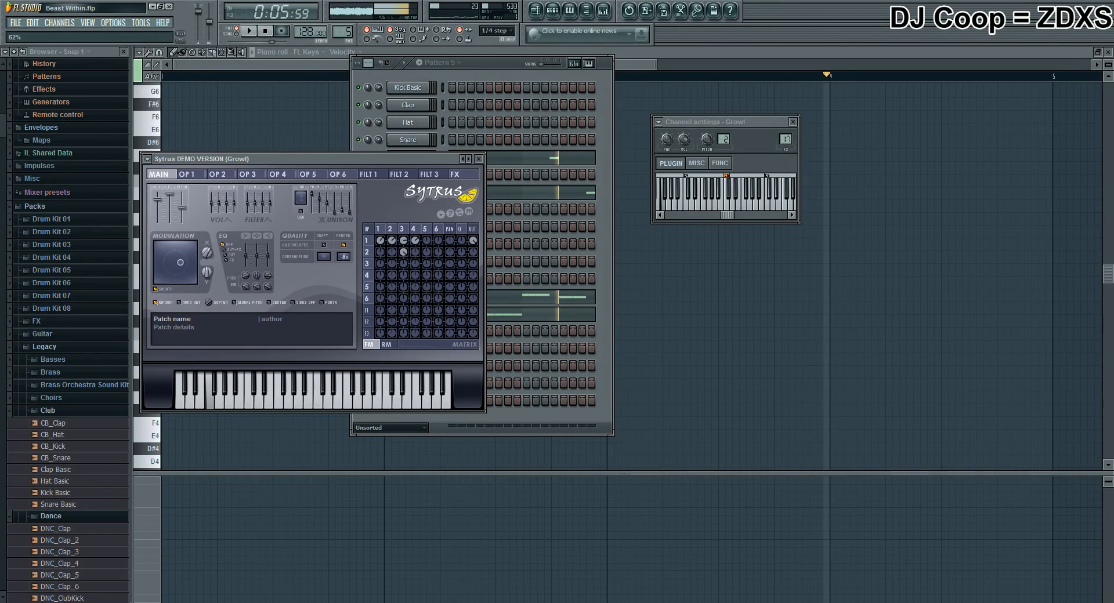
{"action": "left_click", "coordinate": [557, 417]}
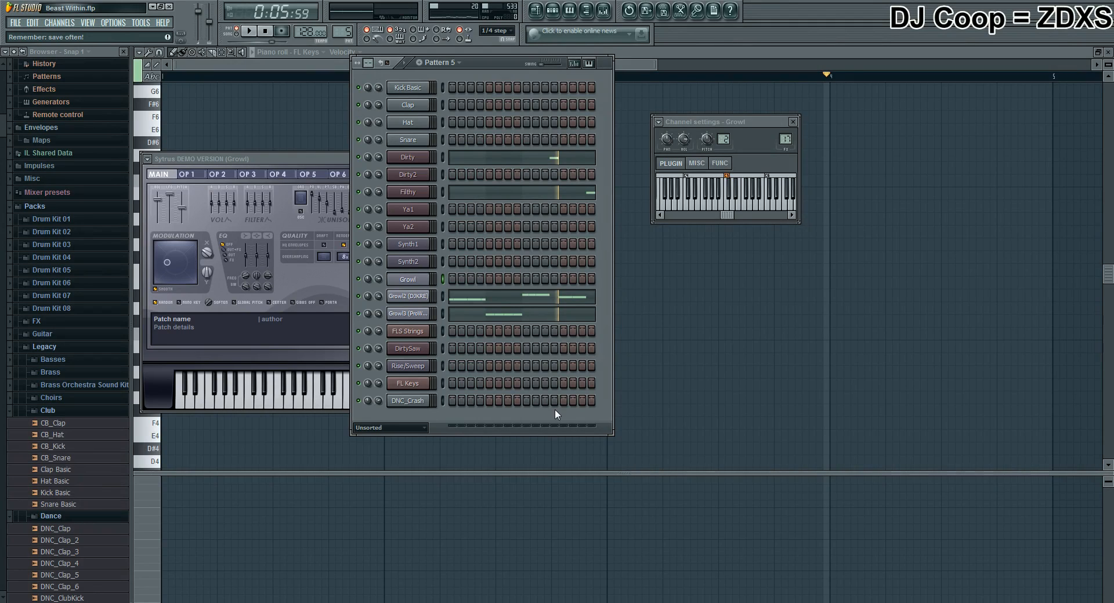
View the Growl2 synth settings and play Pattern 5 from the beginning.
{"action": "left_click", "coordinate": [423, 297]}
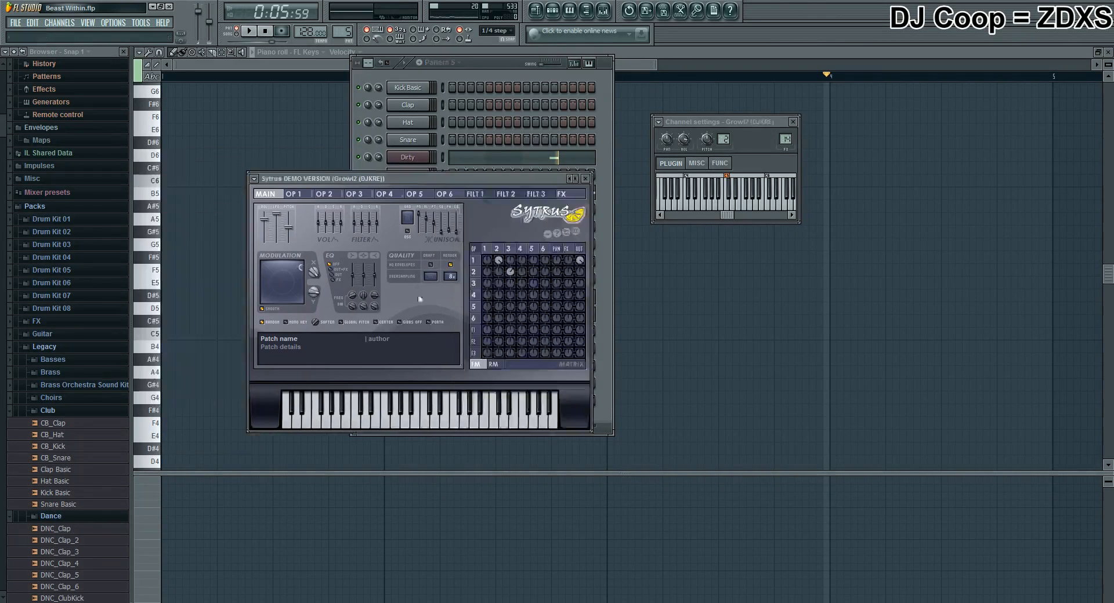
{"action": "left_click", "coordinate": [607, 254]}
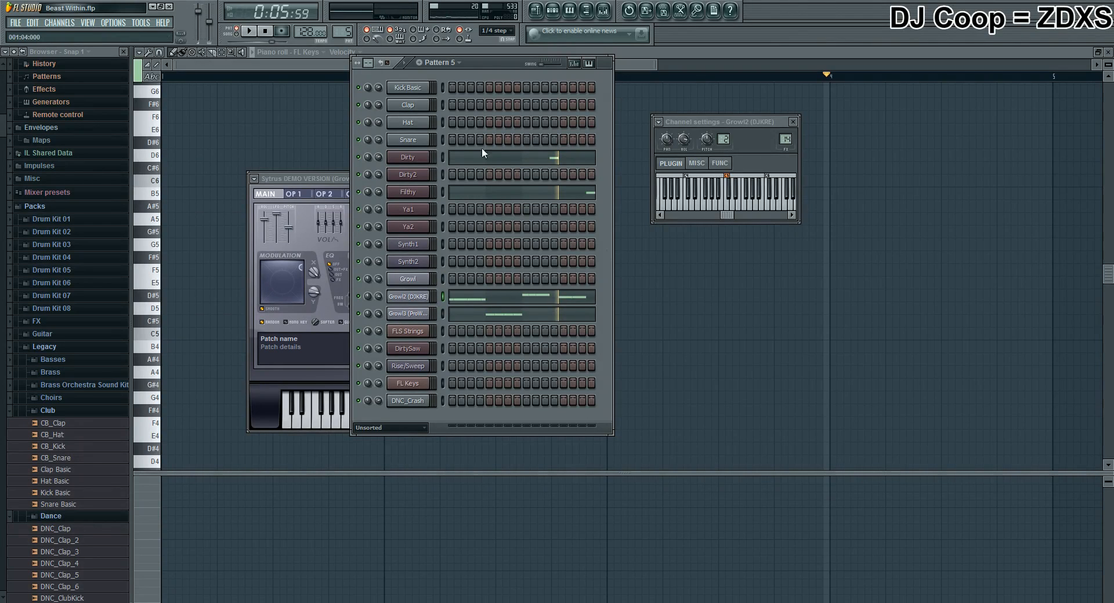
{"action": "left_click", "coordinate": [264, 32]}
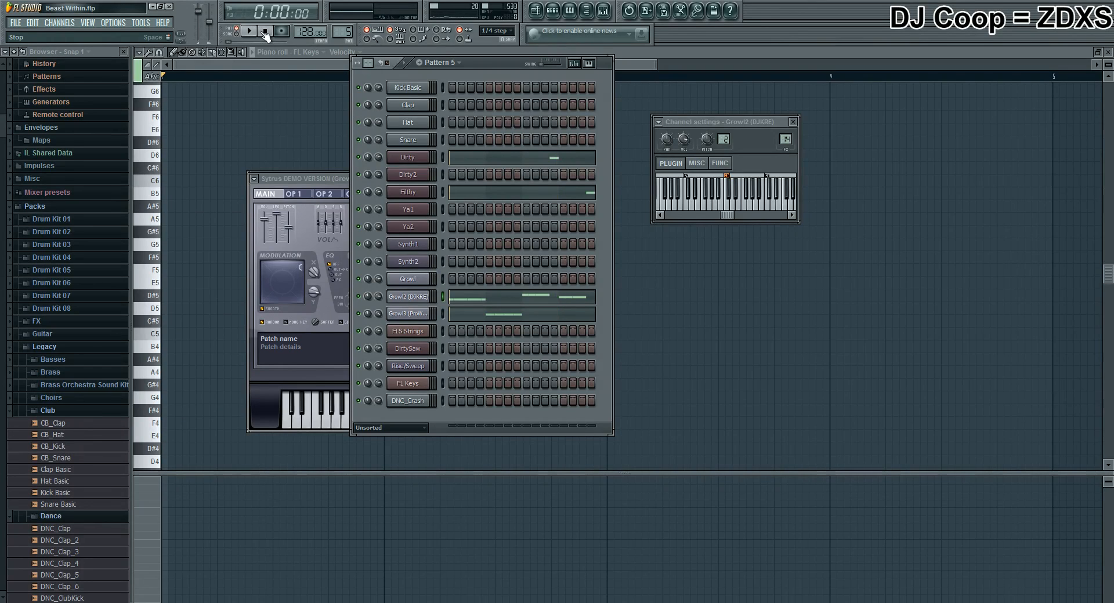
{"action": "key", "text": "space"}
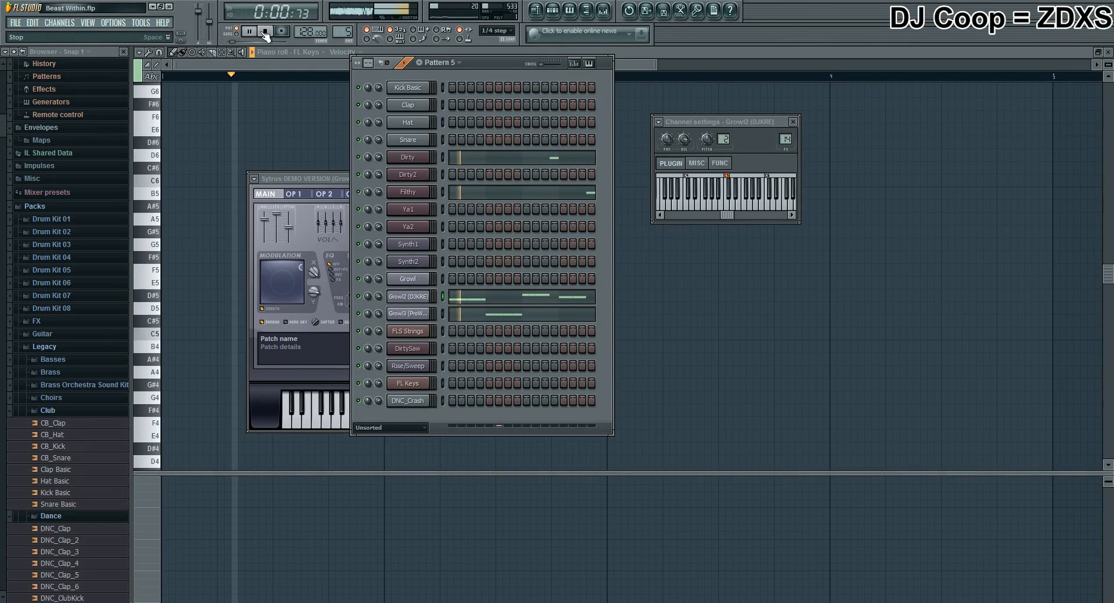
{"action": "key", "text": "space"}
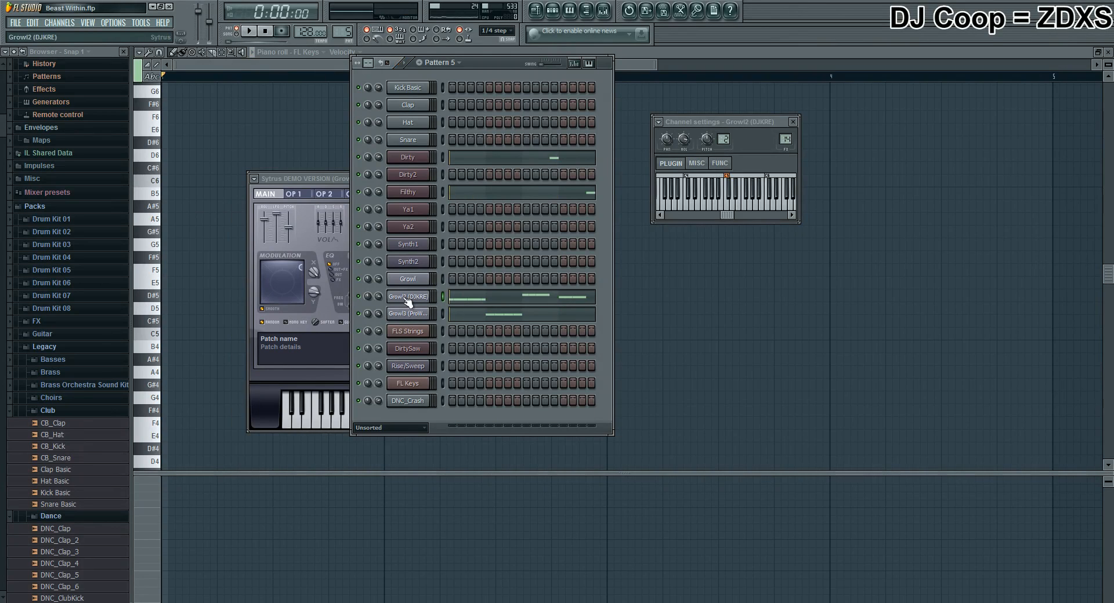
Sweep the horizontal modulation of the Growl2 Sytrus synth while playing Pattern 5, then return to the step sequencer.
{"action": "left_click", "coordinate": [406, 299]}
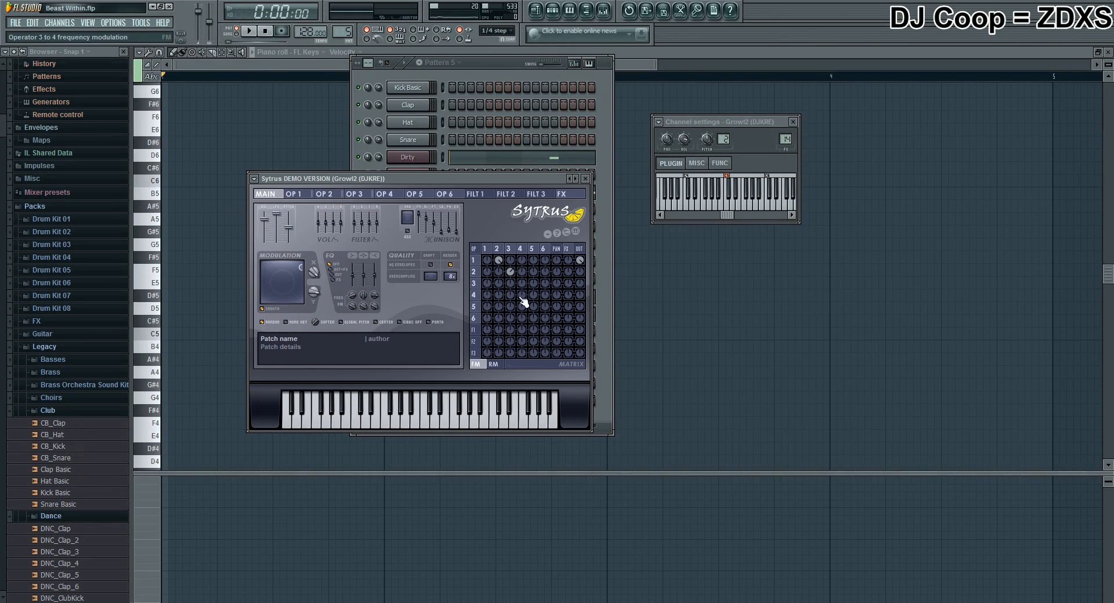
{"action": "left_click", "coordinate": [604, 350]}
{"action": "mouse_move", "coordinate": [313, 272]}
{"action": "left_mouse_down"}
{"action": "mouse_move", "coordinate": [314, 292]}
{"action": "mouse_move", "coordinate": [316, 270]}
{"action": "left_mouse_up"}
{"action": "key", "text": "space"}
{"action": "key", "text": "space"}
{"action": "key", "text": "space"}
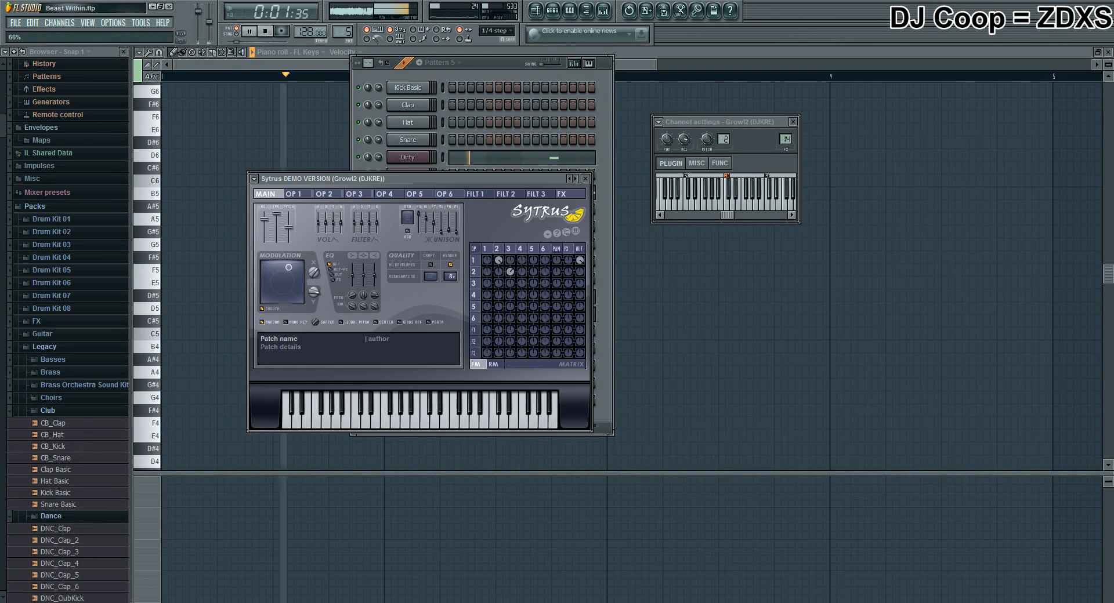
{"action": "key", "text": "space"}
{"action": "left_click", "coordinate": [608, 329]}
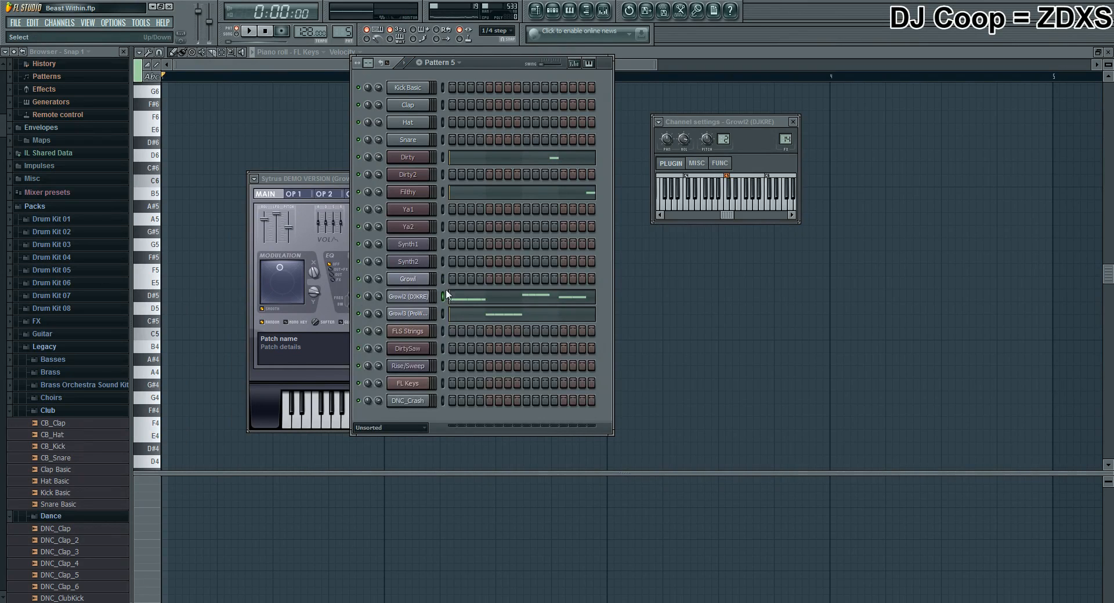
Open the Growl2 notes in the piano roll and audition several pitches around G1 and higher.
{"action": "left_click", "coordinate": [451, 296]}
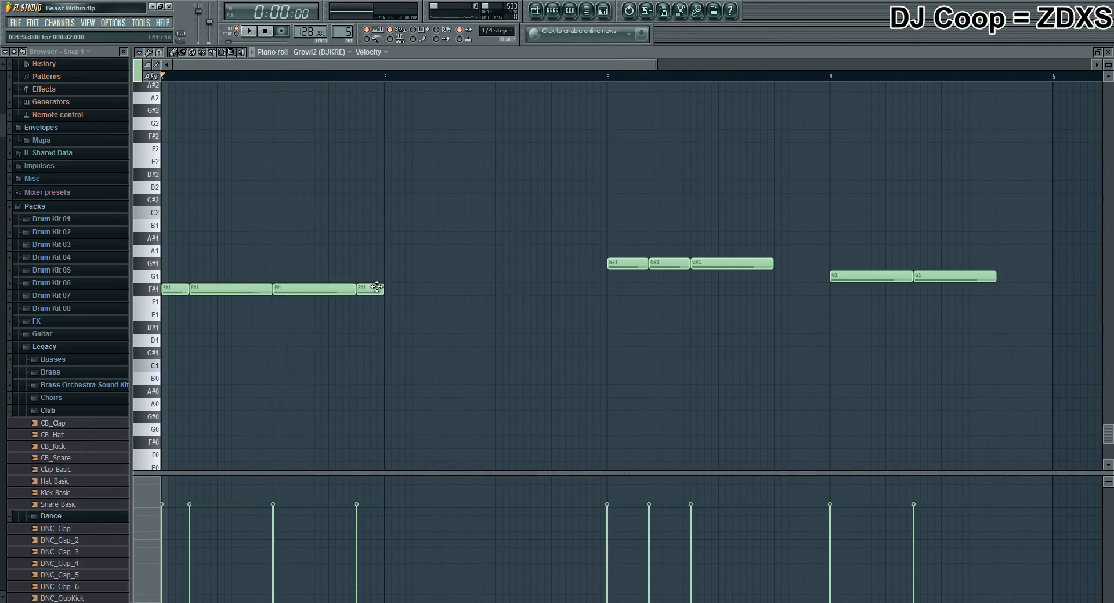
{"action": "left_click", "coordinate": [160, 291]}
{"action": "left_click", "coordinate": [155, 279]}
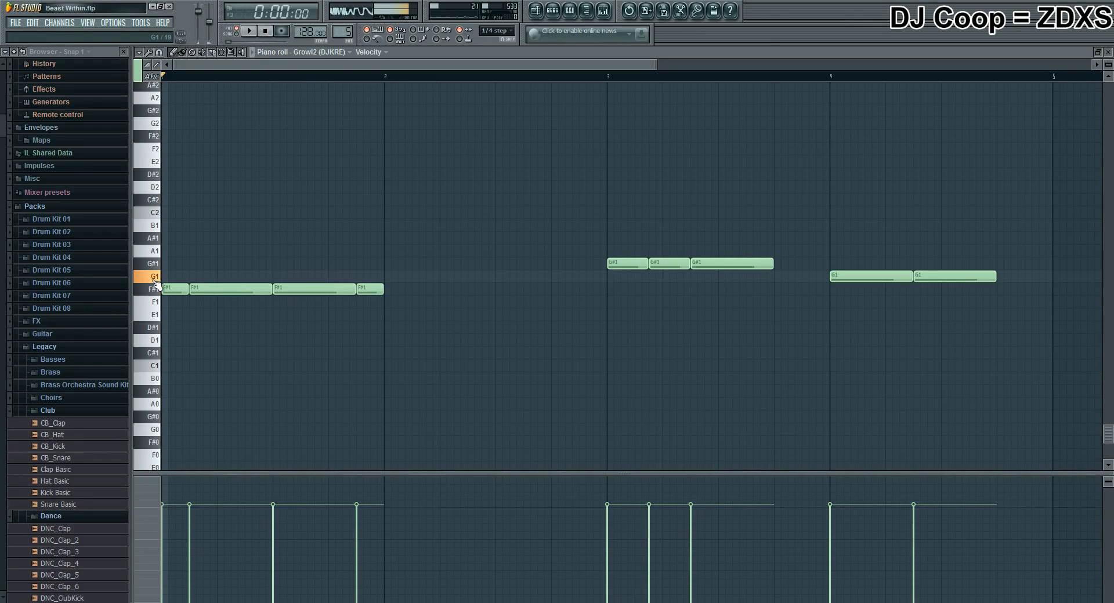
{"action": "left_click_drag", "start_coordinate": [155, 280], "coordinate": [160, 160]}
{"action": "scroll", "coordinate": [165, 162], "scroll_direction": "up", "scroll_amount": 1}
{"action": "left_click", "coordinate": [155, 161]}
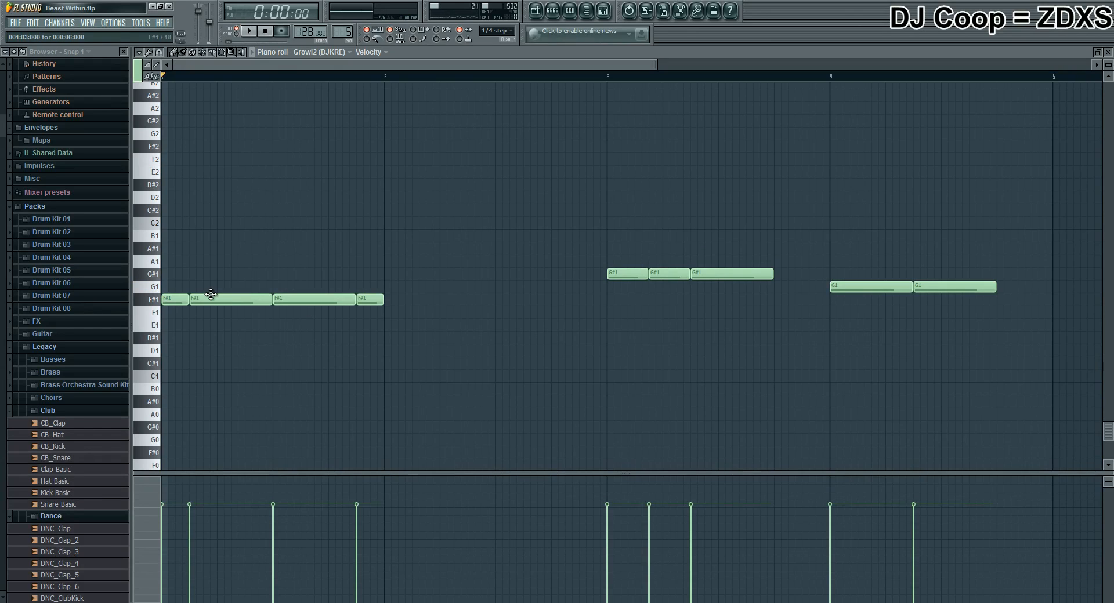
Shorten the four F#1 notes in bar 1 of Growl2 slightly to leave small gaps, and play them back.
{"action": "left_click_drag", "start_coordinate": [175, 282], "coordinate": [361, 343]}
{"action": "left_click_drag", "start_coordinate": [382, 301], "coordinate": [379, 301]}
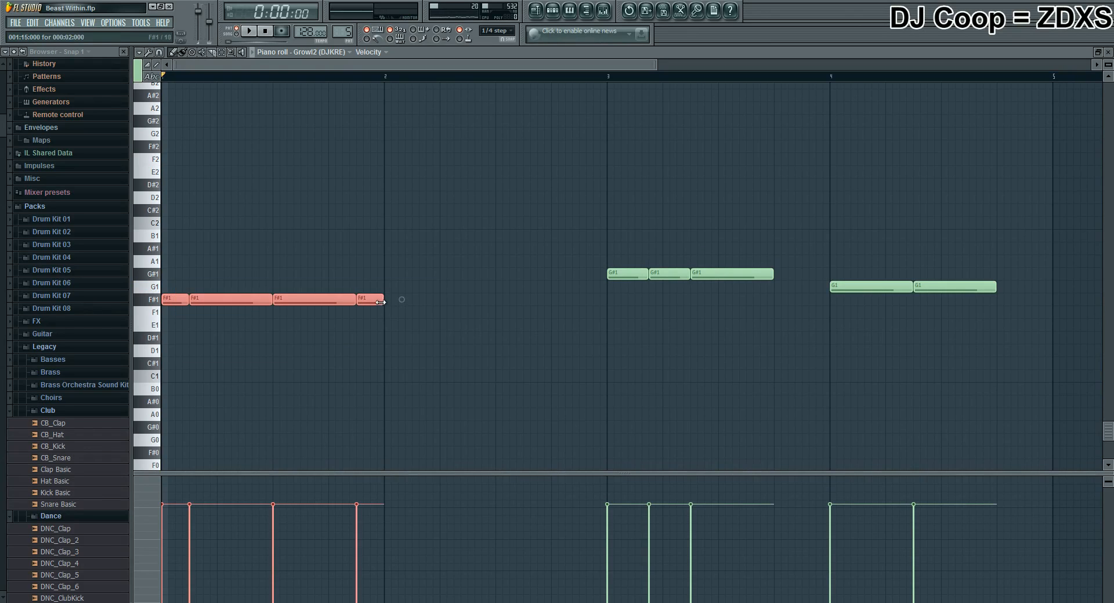
{"action": "key", "text": "ctrl+d"}
{"action": "key", "text": "space"}
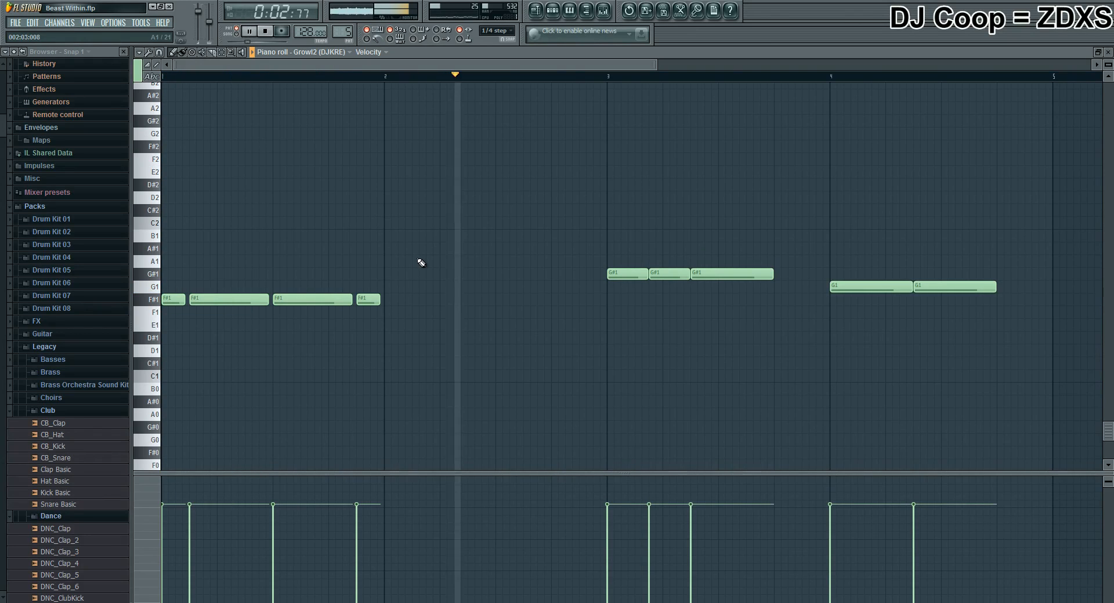
{"action": "key", "text": "space"}
{"action": "left_click", "coordinate": [556, 16]}
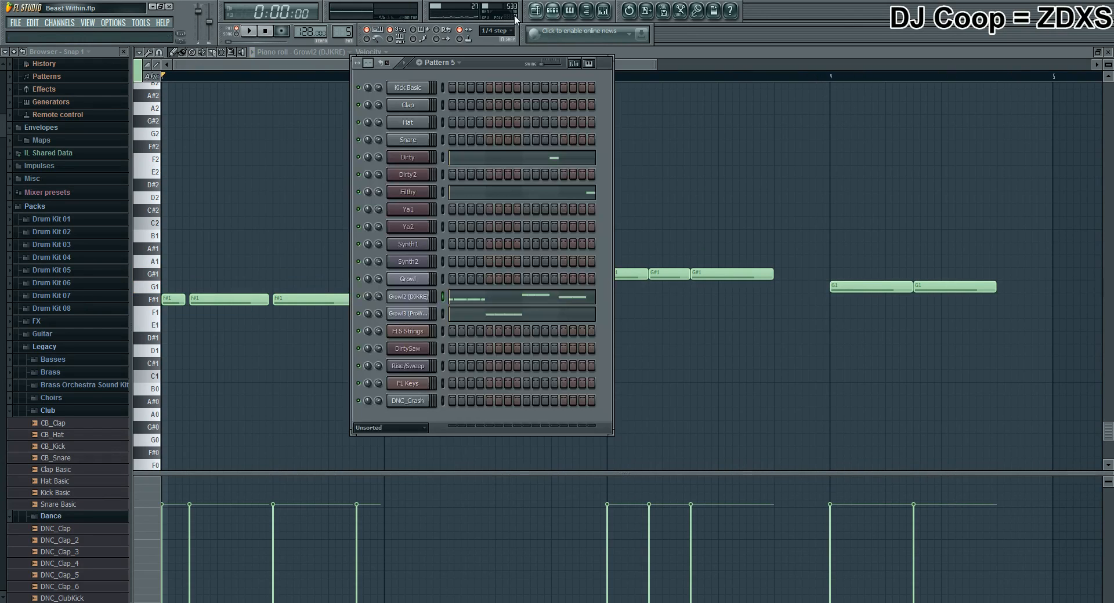
View the Growl3 notes in the piano roll, then the Growl3 Sytrus synth settings.
{"action": "left_click", "coordinate": [455, 316]}
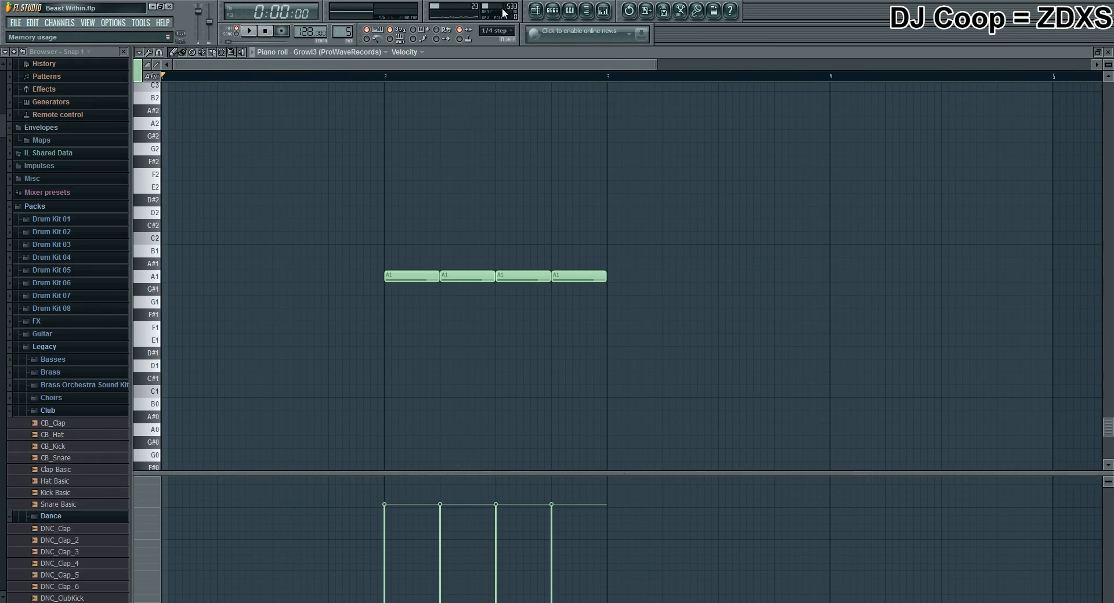
{"action": "left_click", "coordinate": [569, 10]}
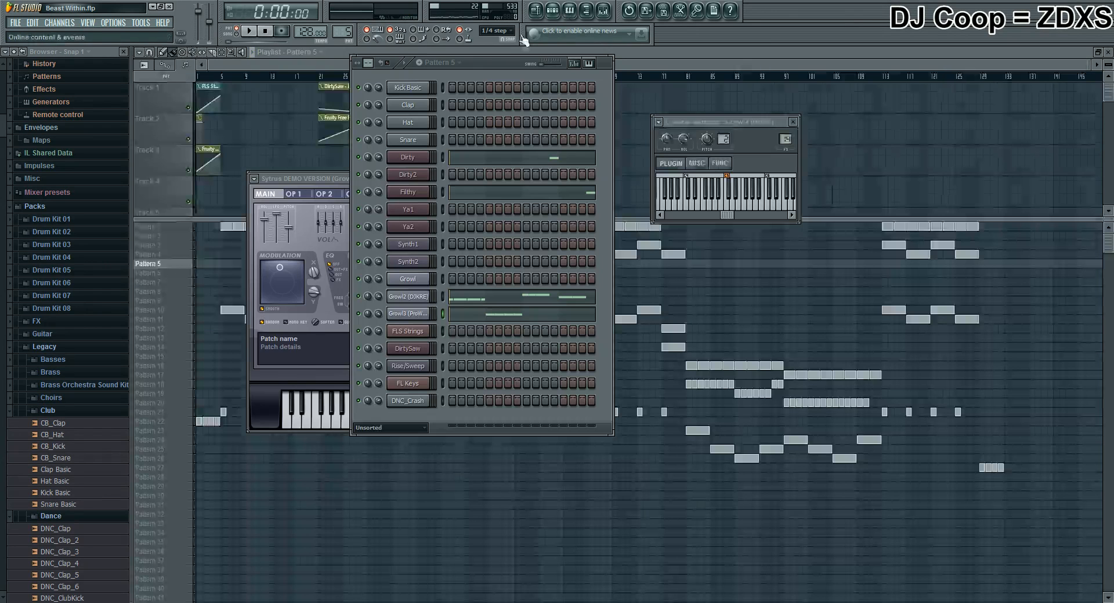
{"action": "left_click", "coordinate": [397, 315]}
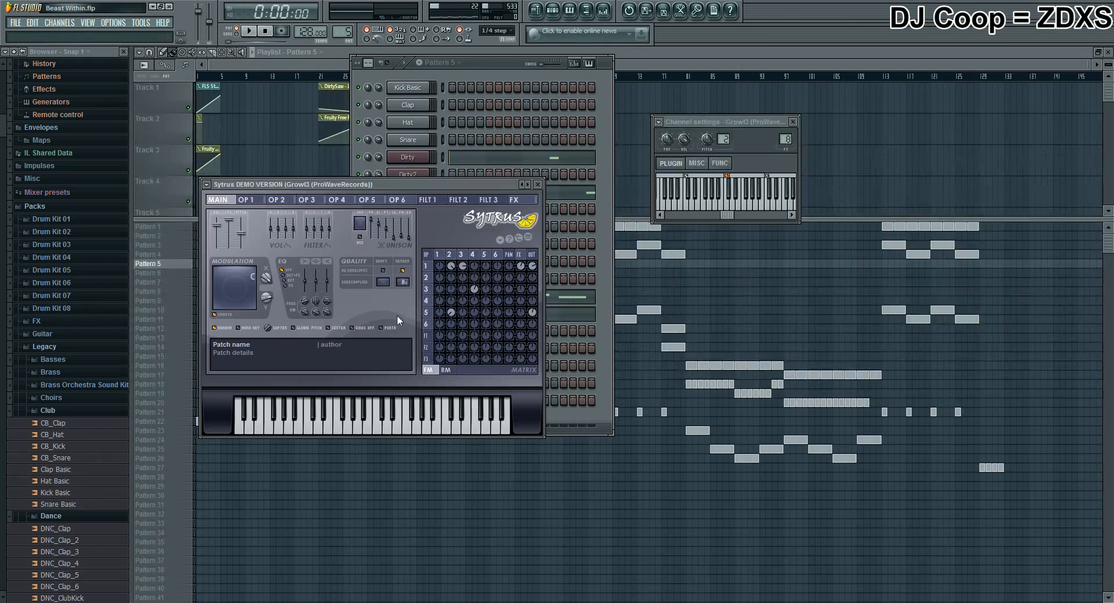
Show the Modulation X events of Growl3 and play Pattern 5 from the beginning, then return to the step sequencer.
{"action": "left_click", "coordinate": [289, 296]}
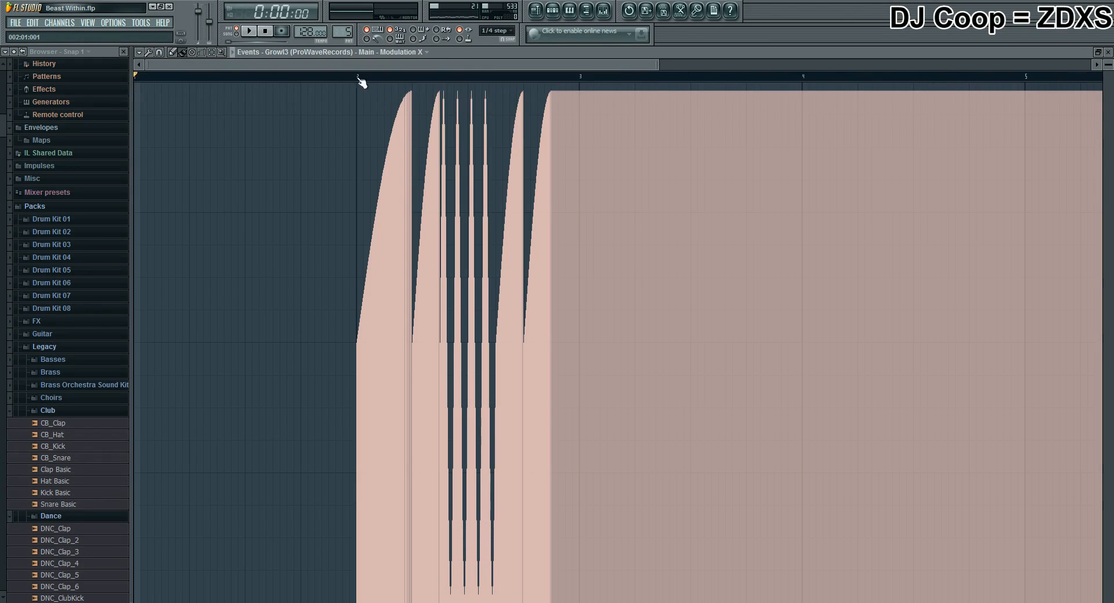
{"action": "key", "text": "space"}
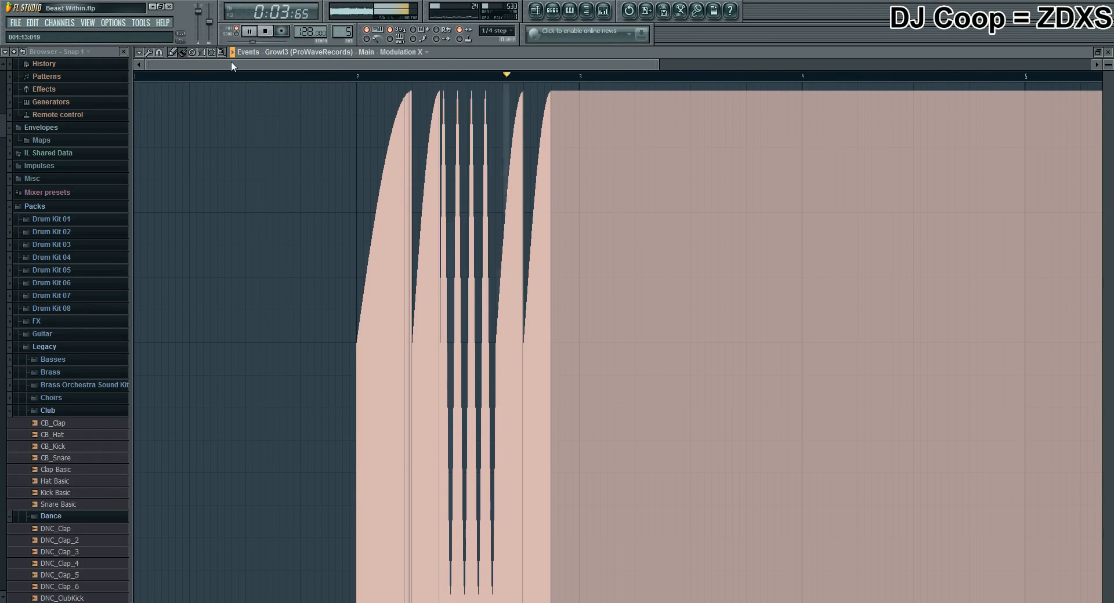
{"action": "left_click", "coordinate": [553, 11]}
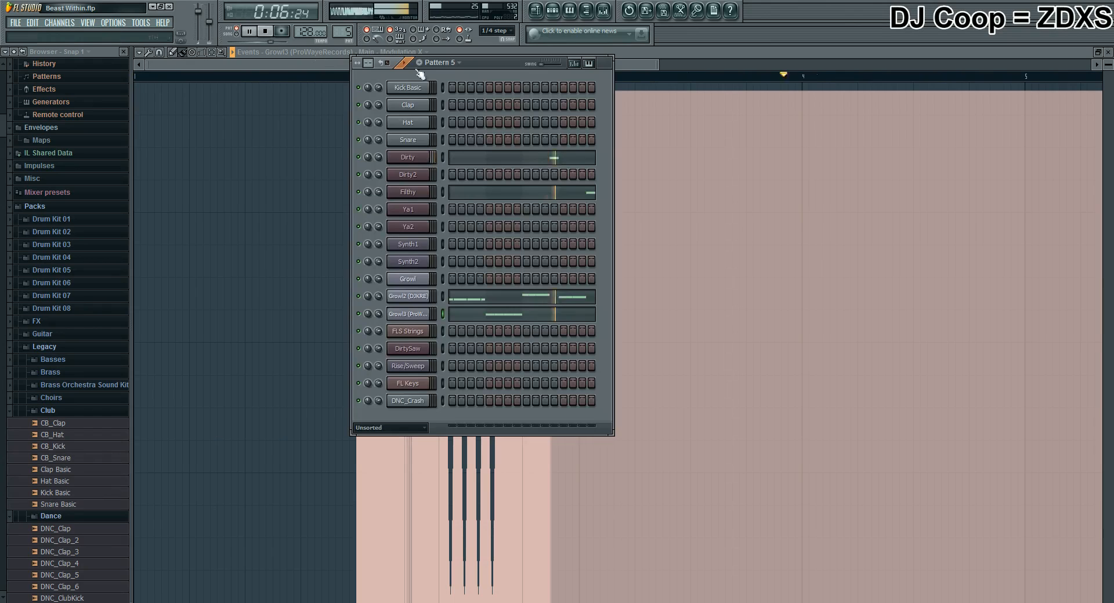
Browse Patterns 6 to 9 in the step sequencer, then return to Pattern 7 and play it from the beginning.
{"action": "scroll", "coordinate": [446, 65], "scroll_direction": "up", "scroll_amount": 1}
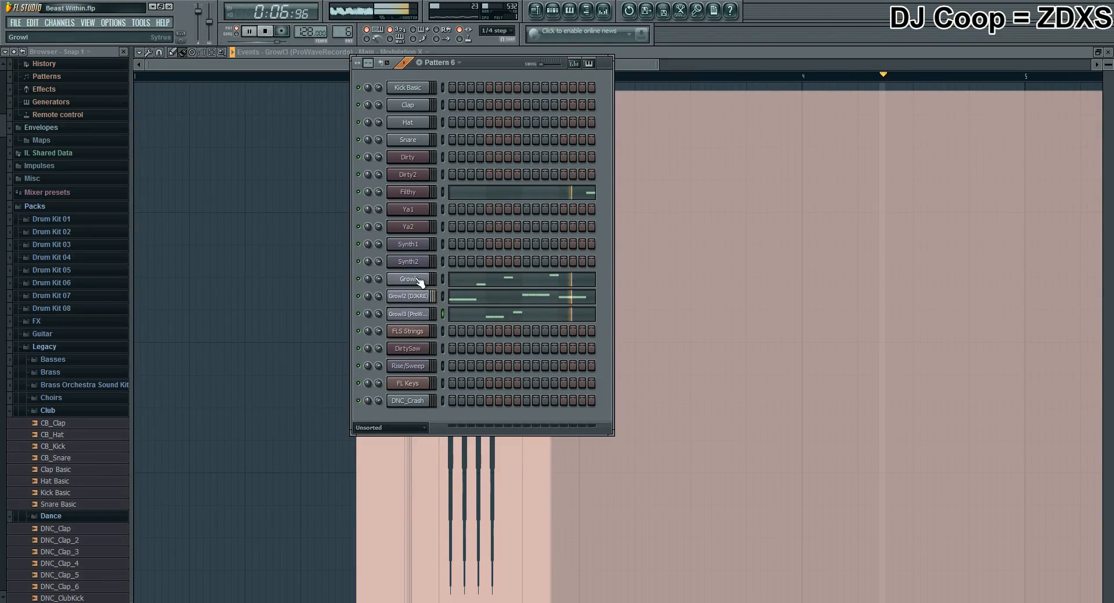
{"action": "key", "text": "space"}
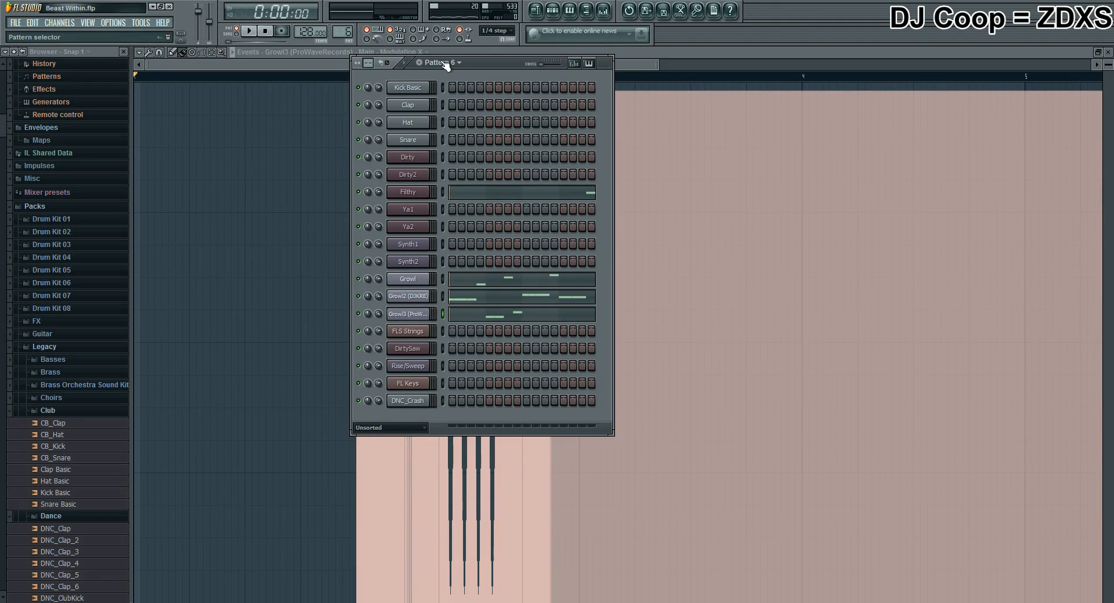
{"action": "scroll", "coordinate": [446, 66], "scroll_direction": "down", "scroll_amount": 1}
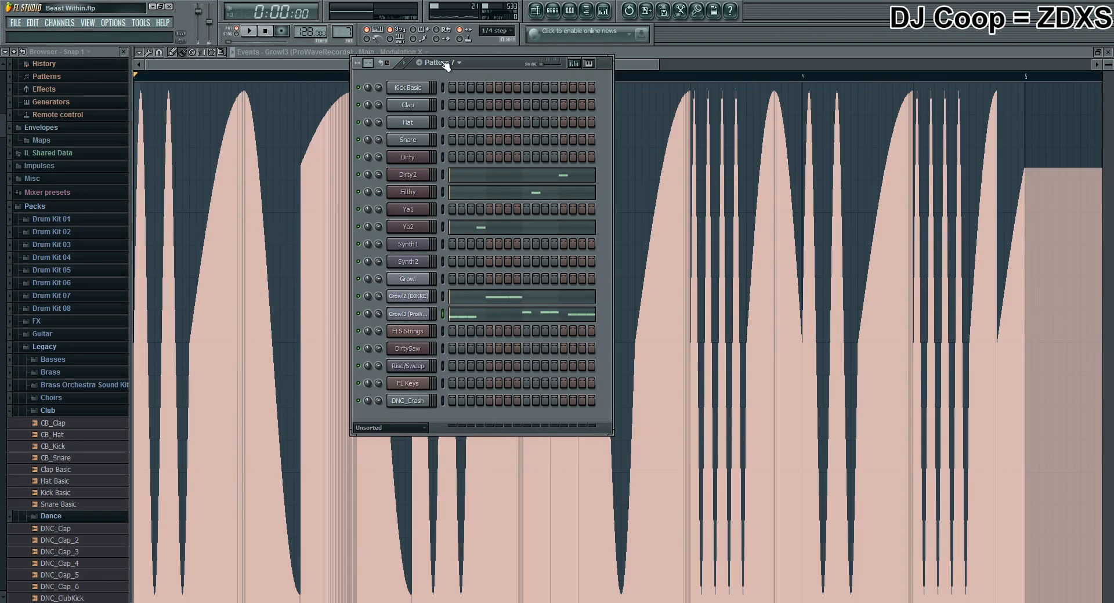
{"action": "scroll", "coordinate": [445, 64], "scroll_direction": "down", "scroll_amount": 1}
{"action": "scroll", "coordinate": [445, 65], "scroll_direction": "down", "scroll_amount": 1}
{"action": "scroll", "coordinate": [446, 65], "scroll_direction": "up", "scroll_amount": 1}
{"action": "scroll", "coordinate": [446, 65], "scroll_direction": "up", "scroll_amount": 1}
{"action": "key", "text": "space"}
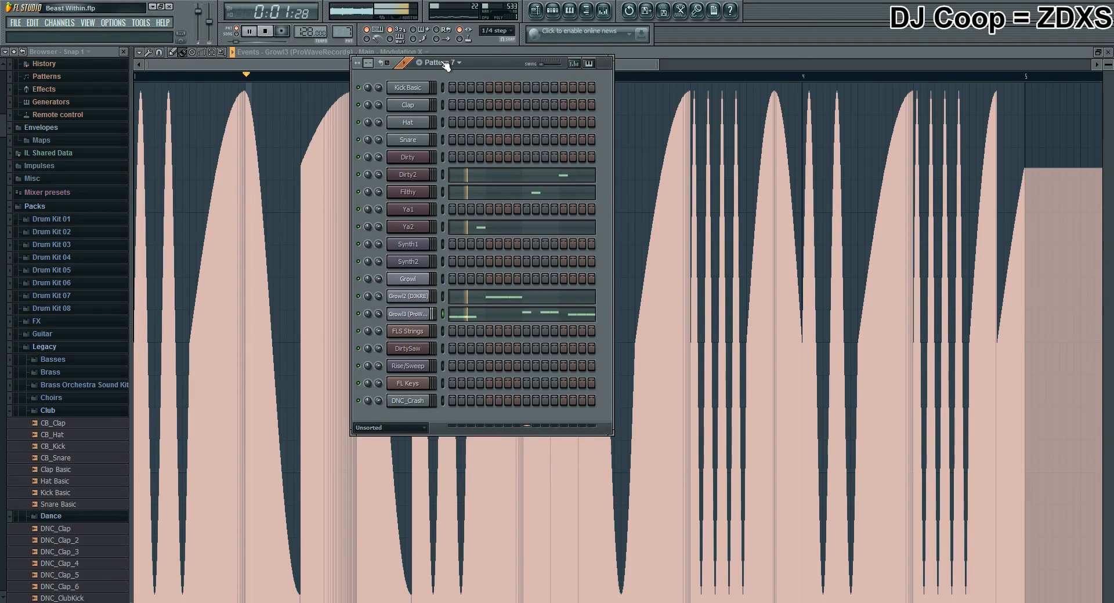
Examine where Pattern 7 sits in the playlist while it plays, and stop playback.
{"action": "left_click", "coordinate": [534, 10]}
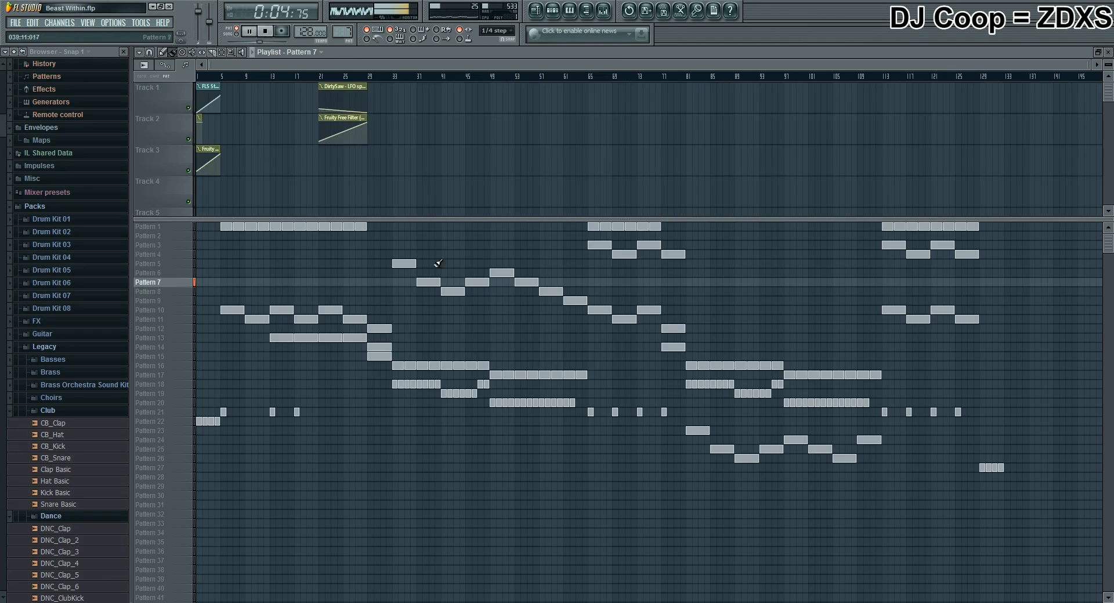
{"action": "left_click", "coordinate": [552, 10]}
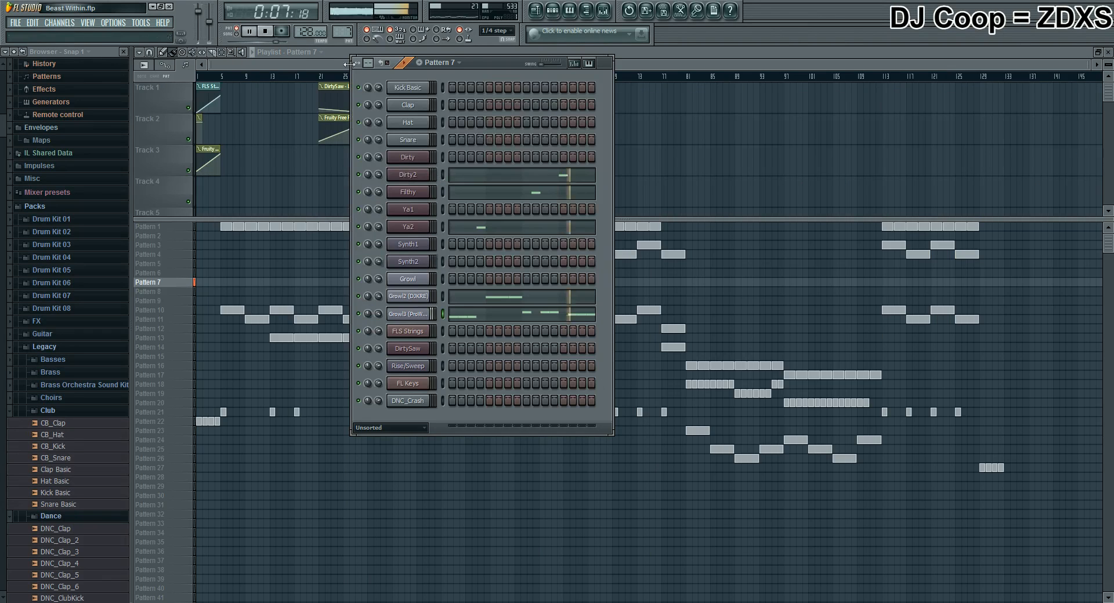
{"action": "key", "text": "space"}
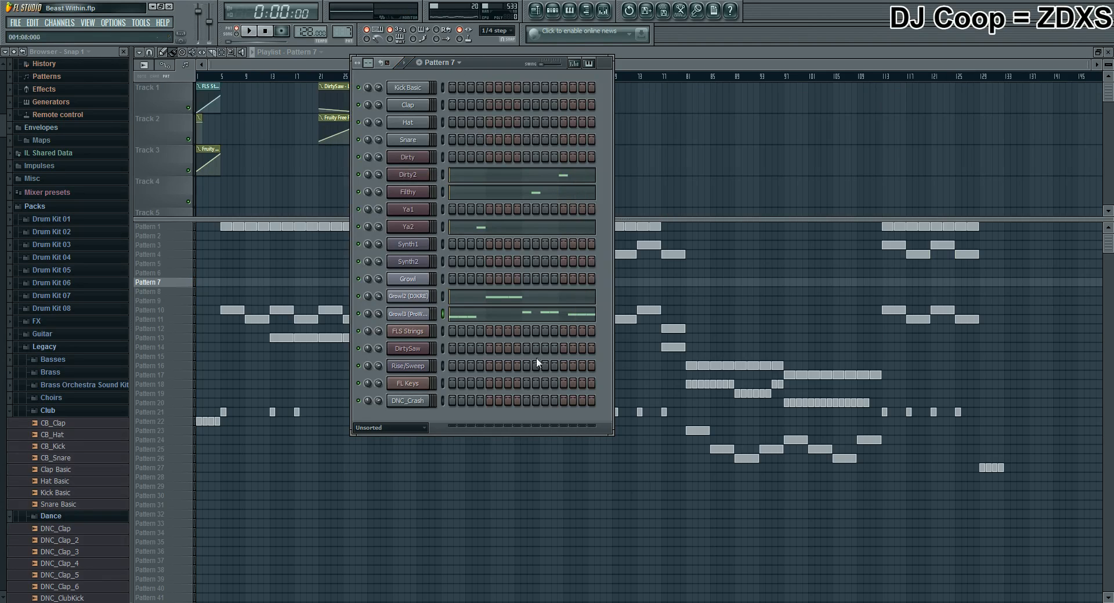
{"action": "right_click", "coordinate": [634, 491]}
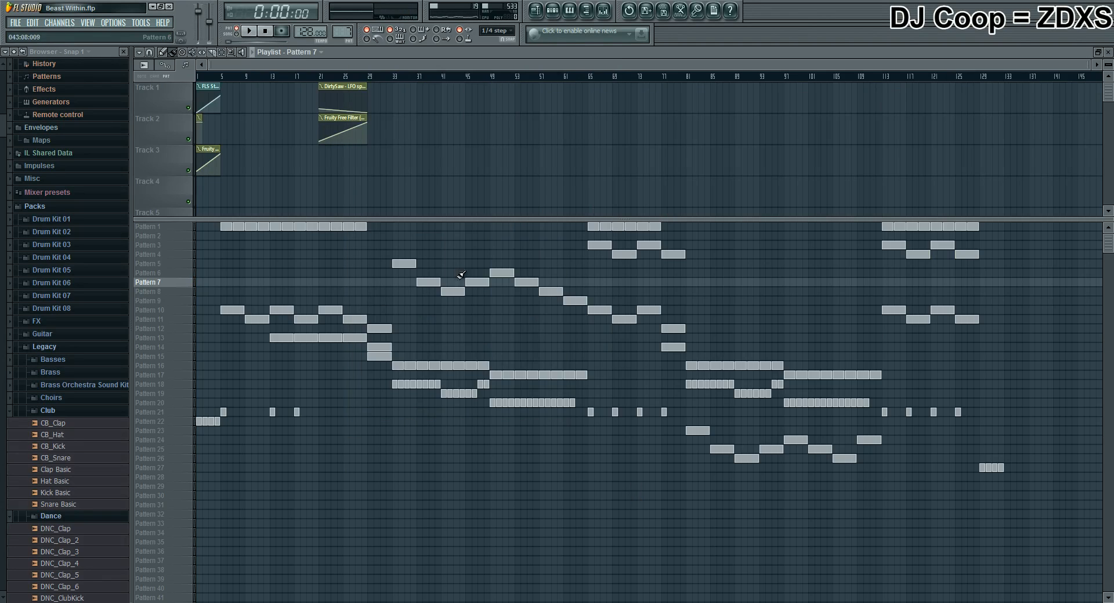
Play the start of Pattern 8 and open its Growl2 notes in the piano roll.
{"action": "left_click", "coordinate": [552, 10]}
{"action": "scroll", "coordinate": [438, 62], "scroll_direction": "up", "scroll_amount": 1}
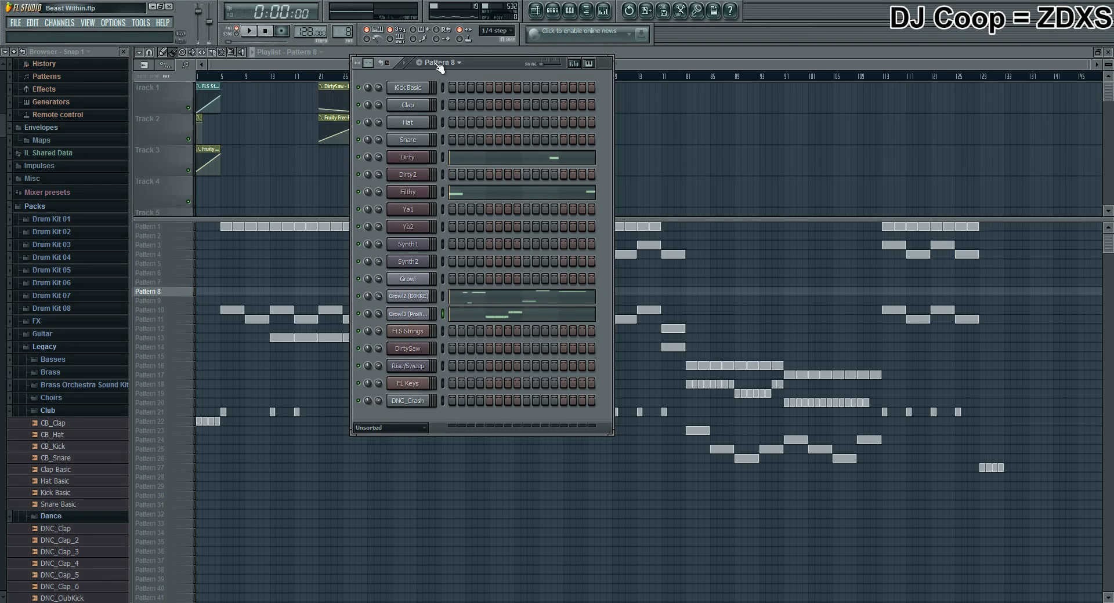
{"action": "key", "text": "space"}
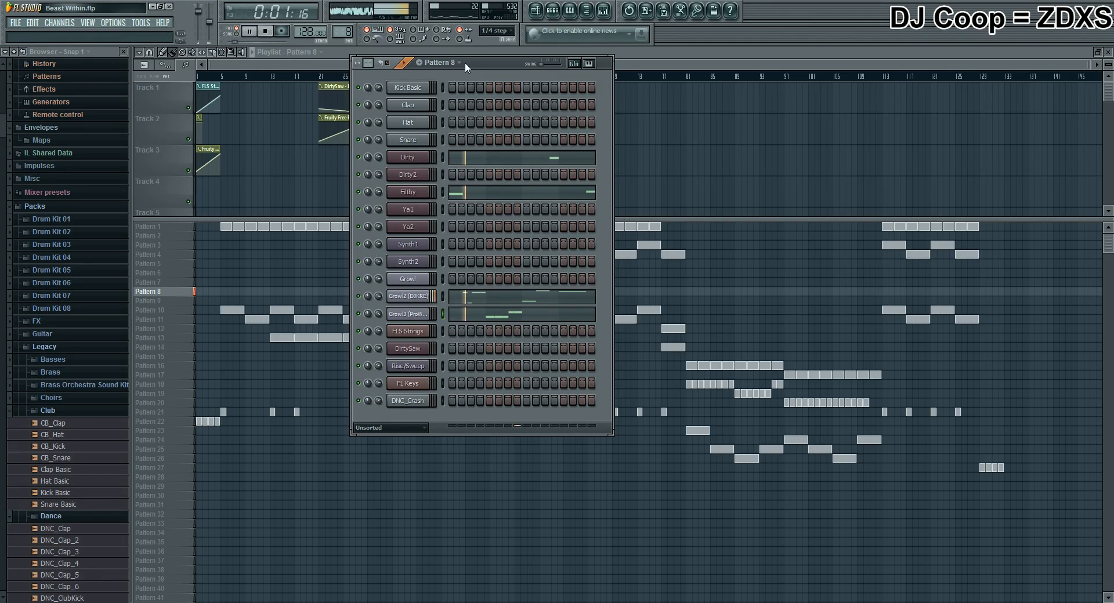
{"action": "key", "text": "space"}
{"action": "left_click", "coordinate": [474, 302]}
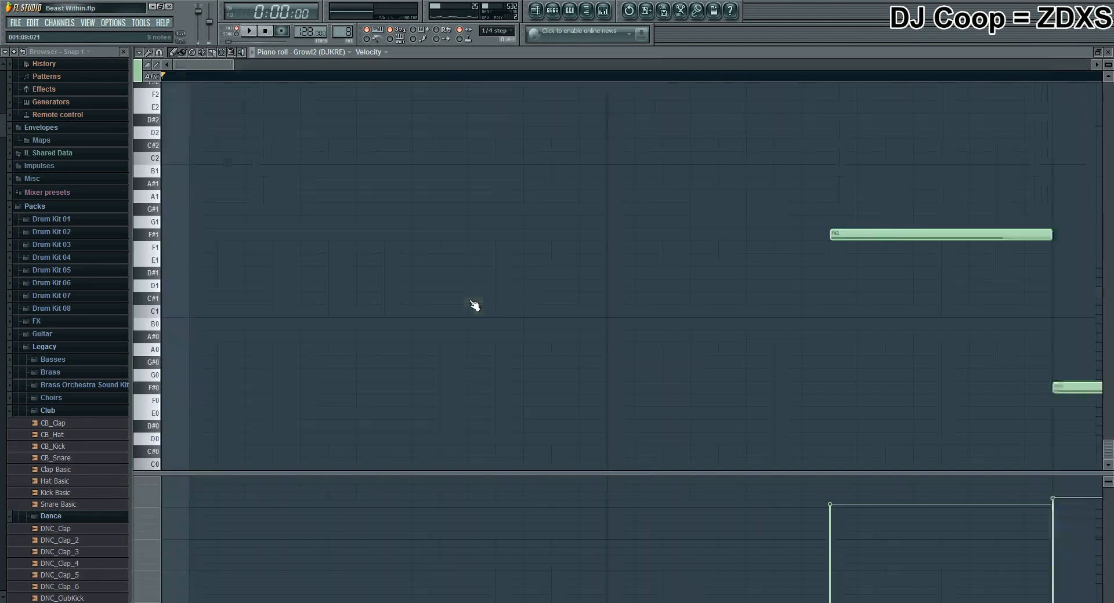
Lengthen the first F#1 note of Growl2 up to the second one, delete the F#0 note, and play it back.
{"action": "left_click", "coordinate": [153, 238]}
{"action": "left_click_drag", "start_coordinate": [272, 238], "coordinate": [302, 245]}
{"action": "right_click", "coordinate": [288, 387]}
{"action": "key", "text": "space"}
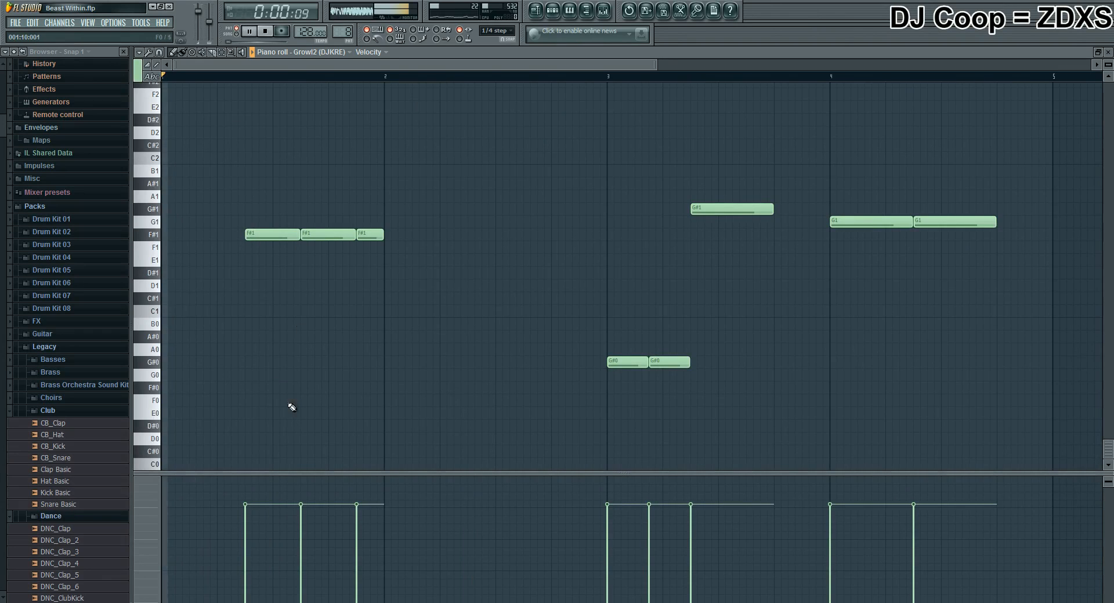
{"action": "key", "text": "space"}
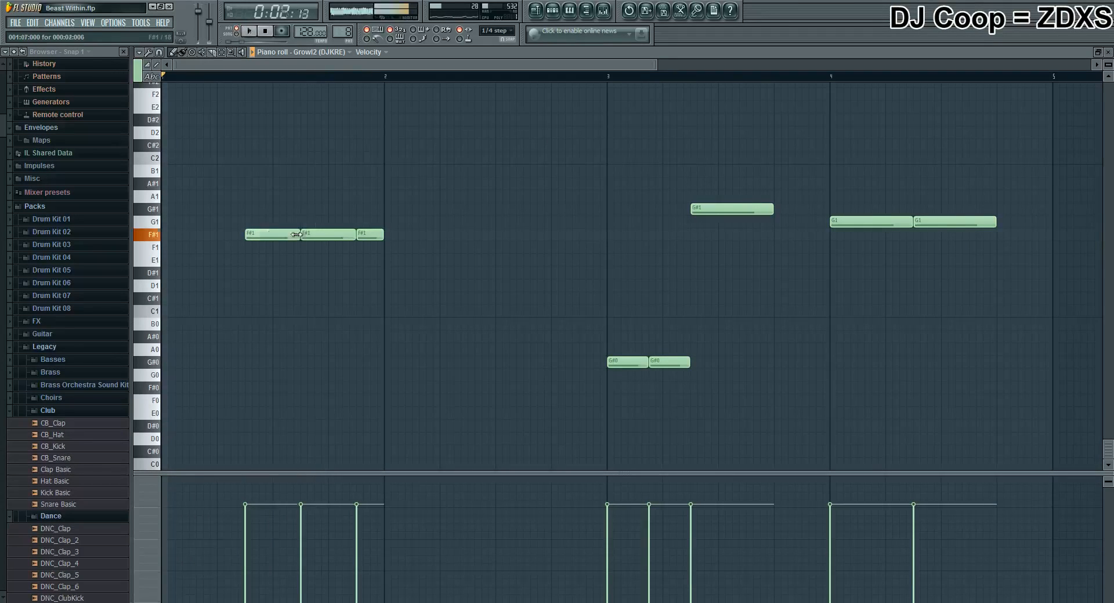
Undo the resizing of the F#1 note and the deletion of the F#0 note, and play the original notes.
{"action": "left_click_drag", "start_coordinate": [295, 235], "coordinate": [270, 233]}
{"action": "key", "text": "ctrl+alt+z"}
{"action": "key", "text": "ctrl+alt+z"}
{"action": "key", "text": "ctrl+alt+z"}
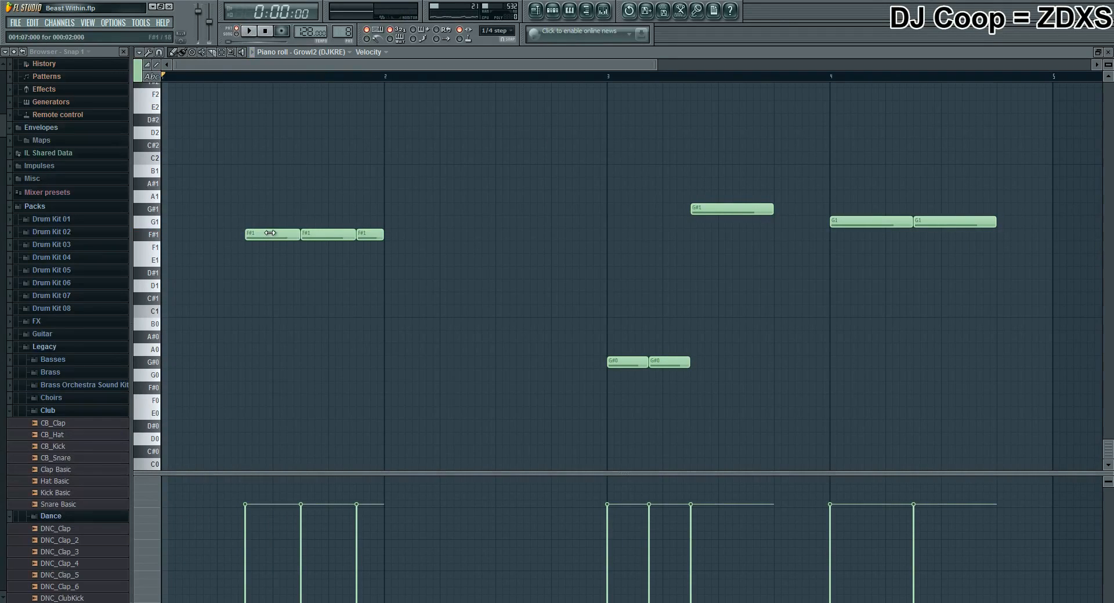
{"action": "key", "text": "space"}
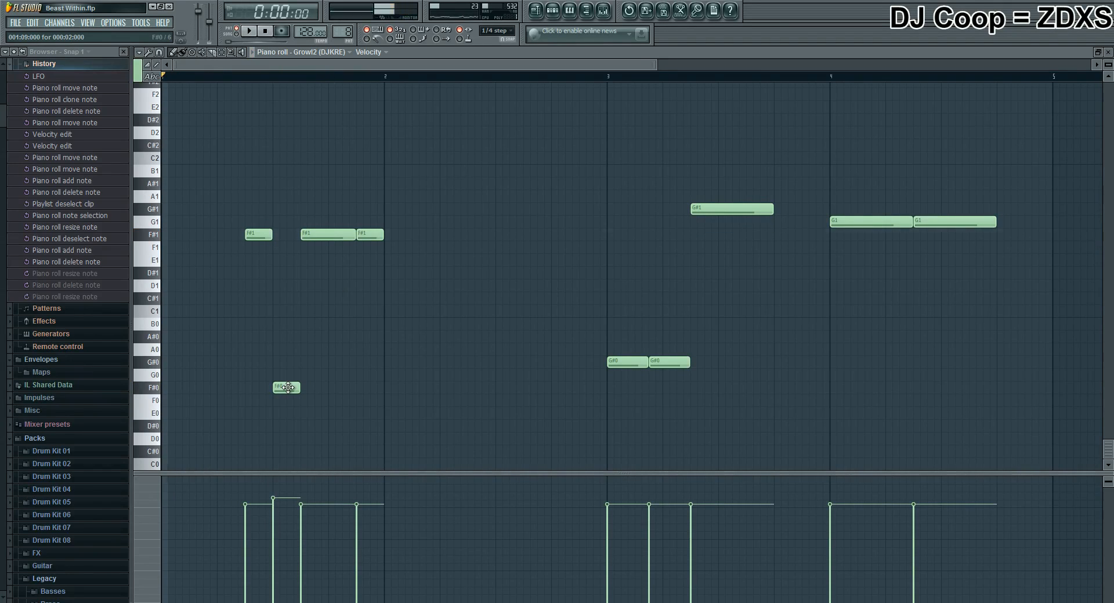
{"action": "key", "text": "space"}
Copy the F#0 note of Growl2 to the end of bar 1, start playback, and delete the copy.
{"action": "left_click", "coordinate": [286, 387]}
{"action": "left_click_drag", "start_coordinate": [287, 387], "coordinate": [377, 389]}
{"action": "key", "text": "space"}
{"action": "right_click", "coordinate": [378, 388]}
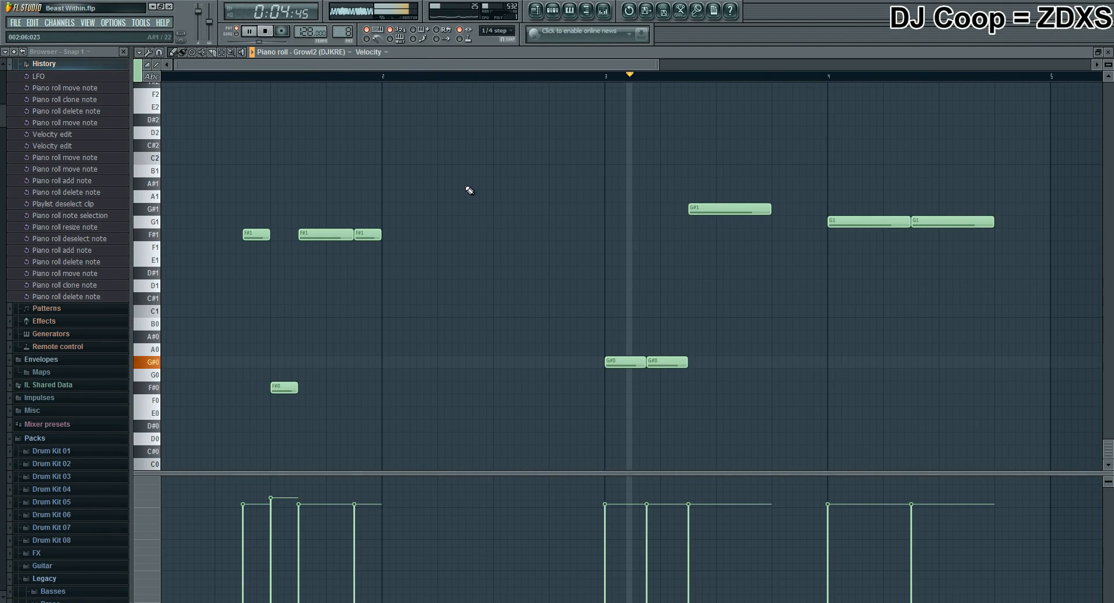
Stop Pattern 8 in the step sequencer and check the pattern arrangement in the playlist.
{"action": "left_click", "coordinate": [553, 11]}
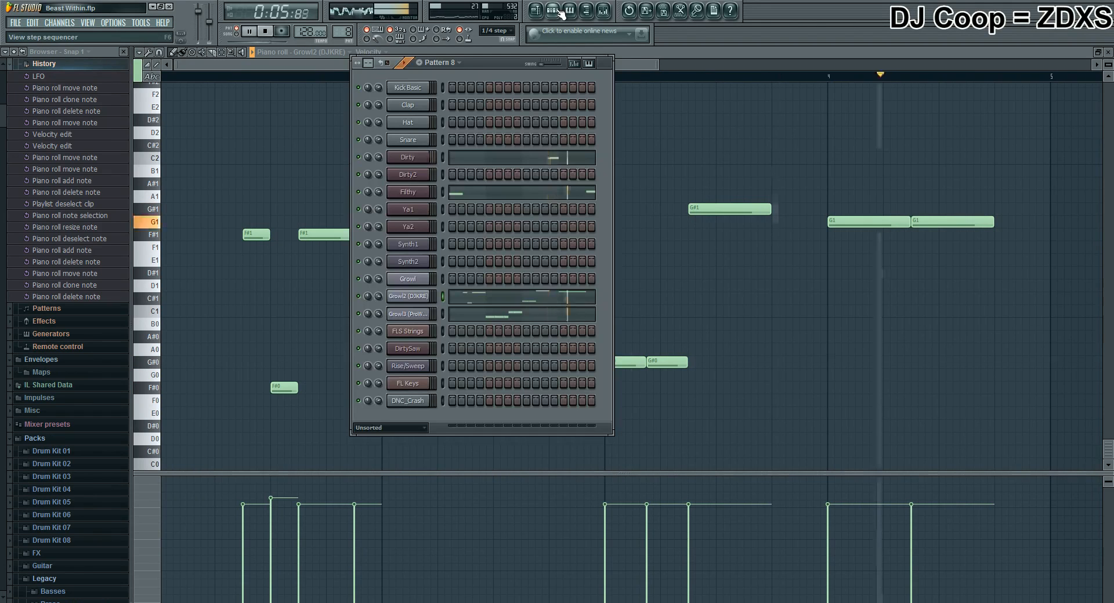
{"action": "key", "text": "space"}
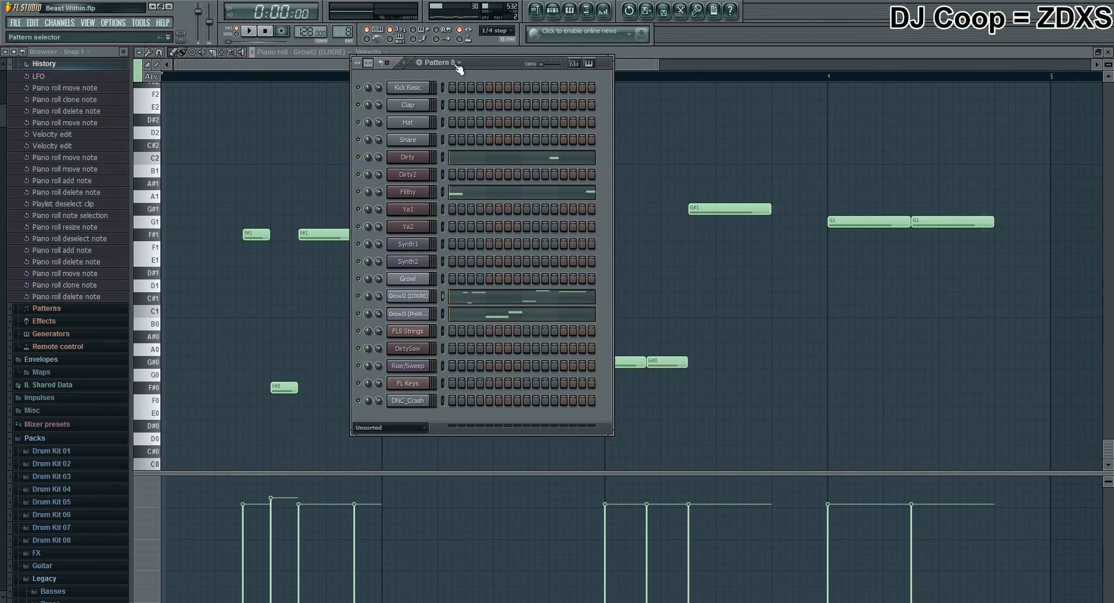
{"action": "left_click", "coordinate": [535, 13]}
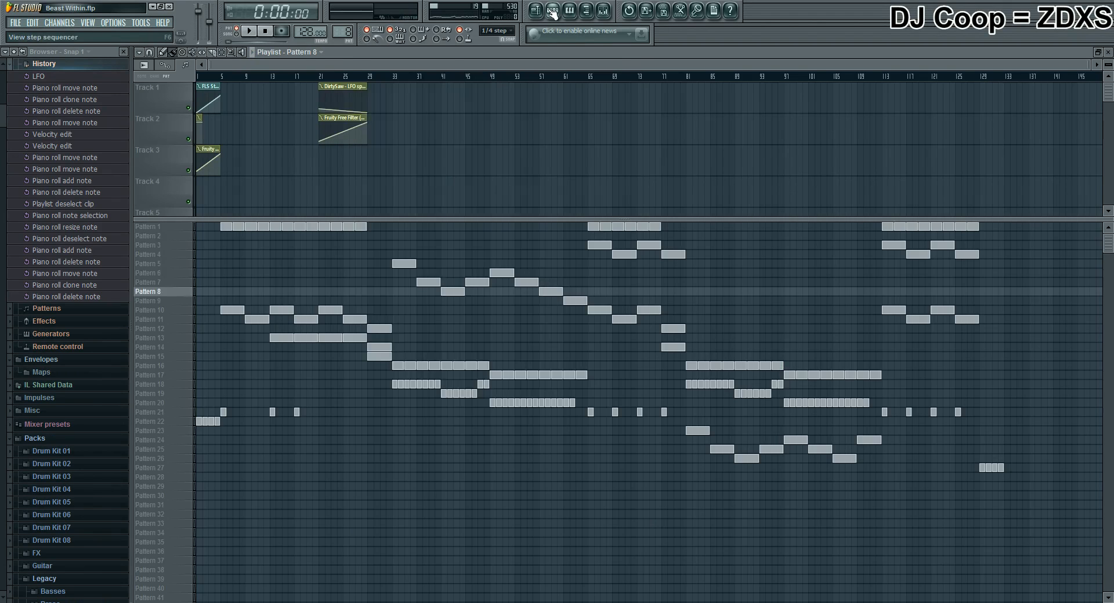
{"action": "left_click", "coordinate": [553, 11]}
Select Pattern 6 in the step sequencer, play it from the beginning, and stop it.
{"action": "scroll", "coordinate": [455, 64], "scroll_direction": "up", "scroll_amount": 2}
{"action": "scroll", "coordinate": [456, 65], "scroll_direction": "up", "scroll_amount": 2}
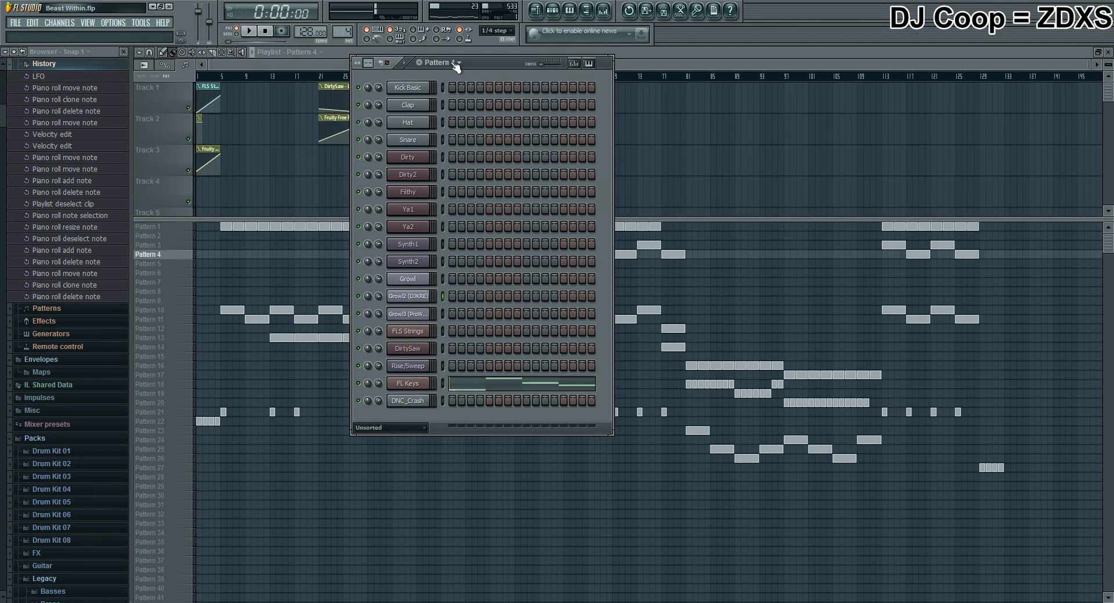
{"action": "scroll", "coordinate": [456, 65], "scroll_direction": "down", "scroll_amount": 2}
{"action": "key", "text": "space"}
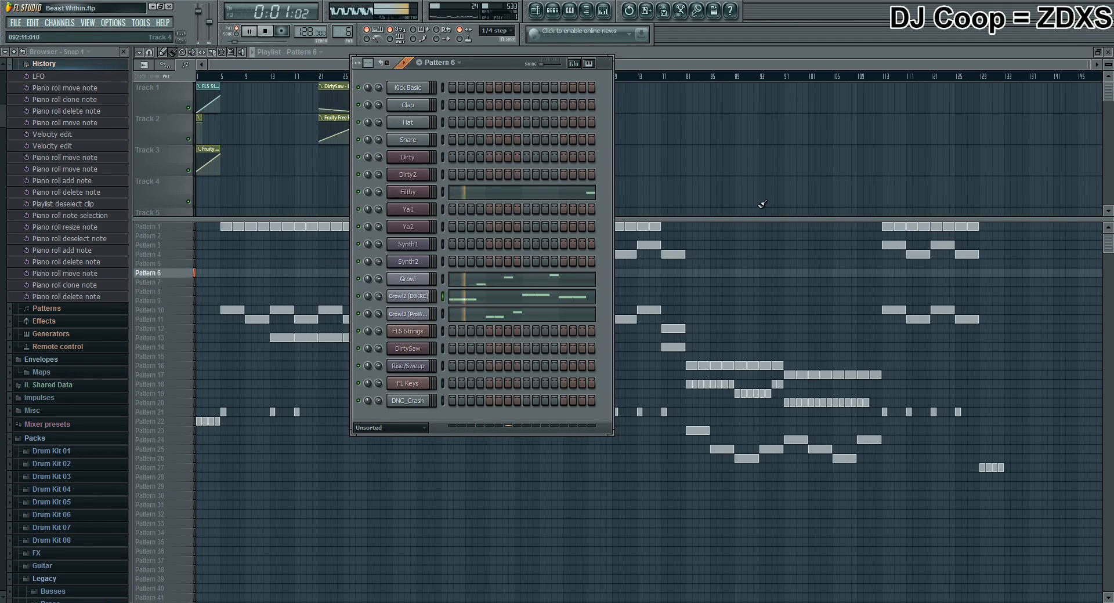
{"action": "key", "text": "F6"}
{"action": "left_click", "coordinate": [552, 10]}
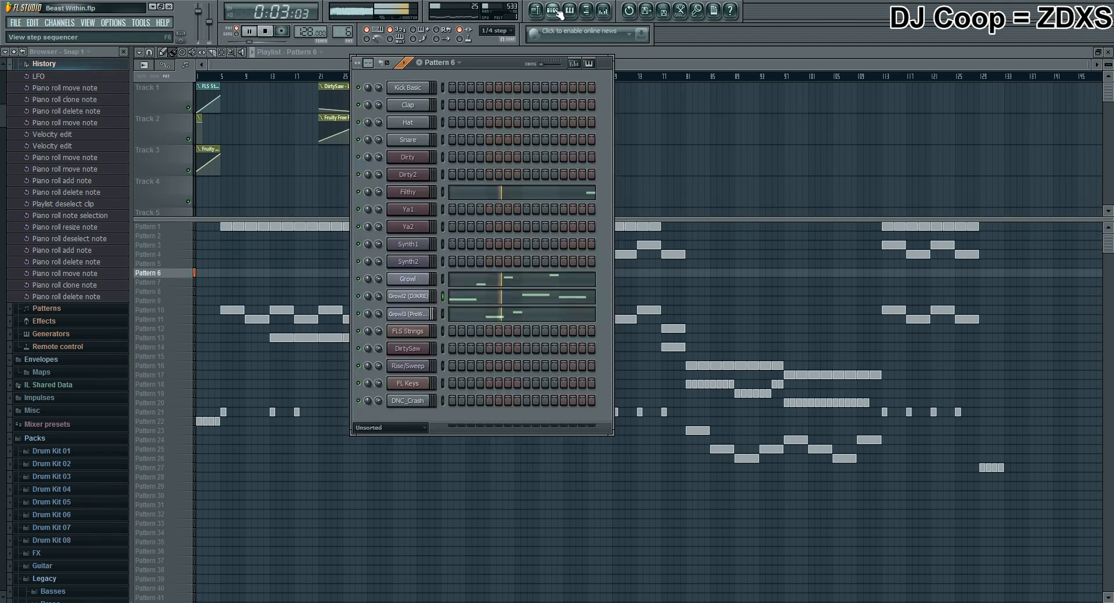
{"action": "key", "text": "space"}
Switch to Pattern 9, check its position in the playlist, and play it from the step sequencer.
{"action": "scroll", "coordinate": [450, 63], "scroll_direction": "down", "scroll_amount": 3}
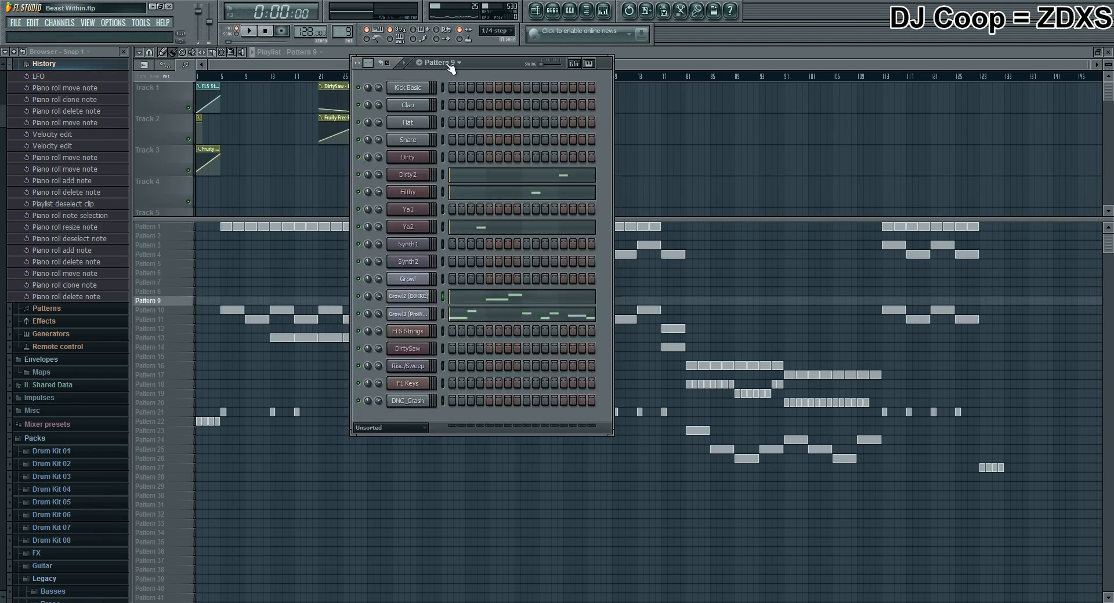
{"action": "key", "text": "F6"}
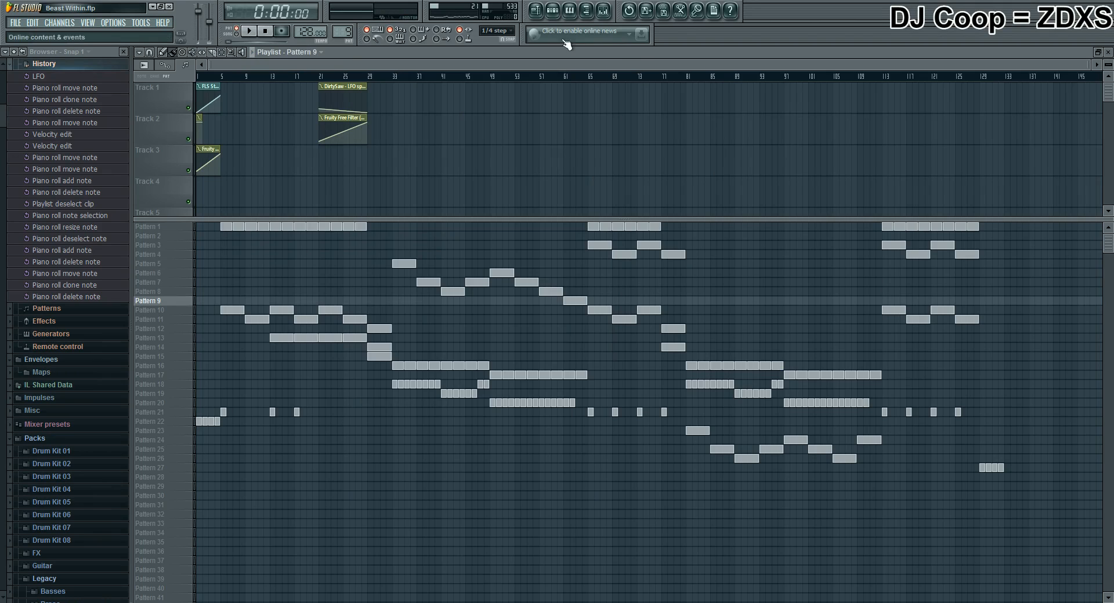
{"action": "left_click", "coordinate": [552, 10]}
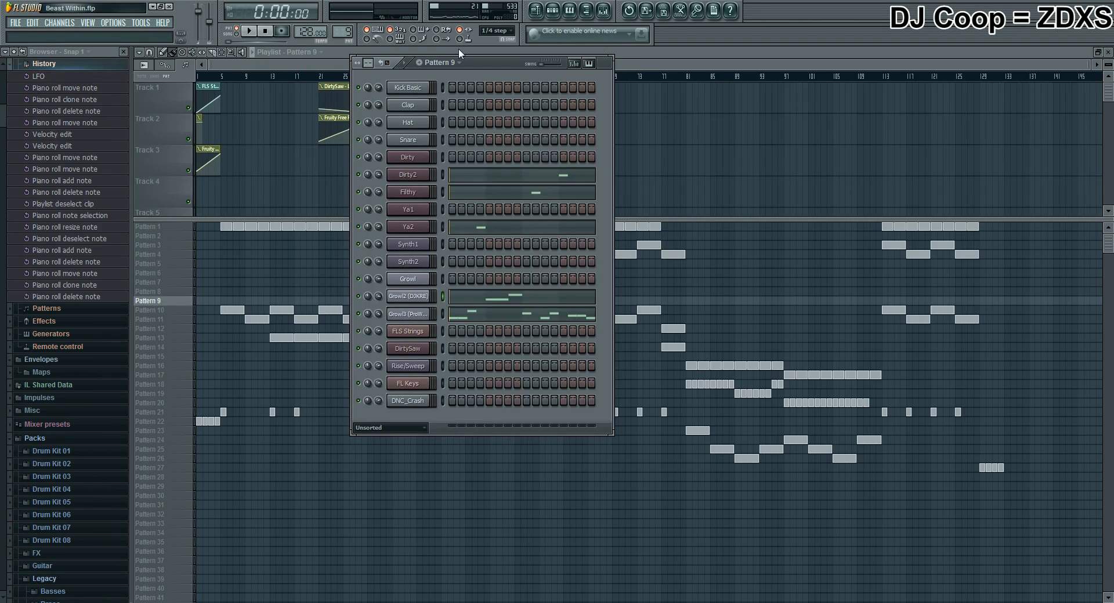
{"action": "key", "text": "space"}
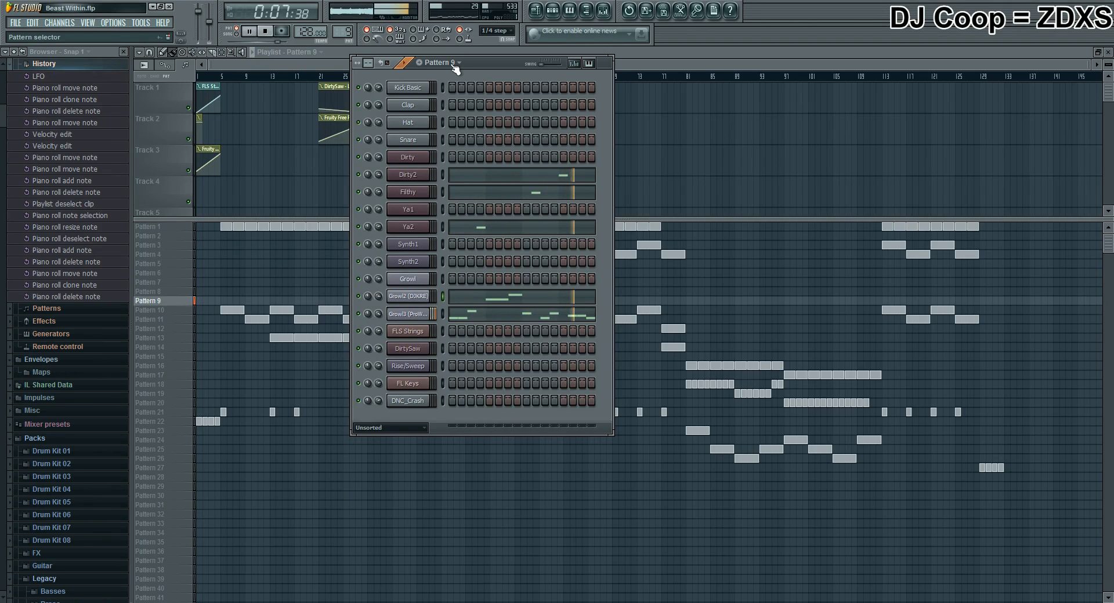
{"action": "key", "text": "space"}
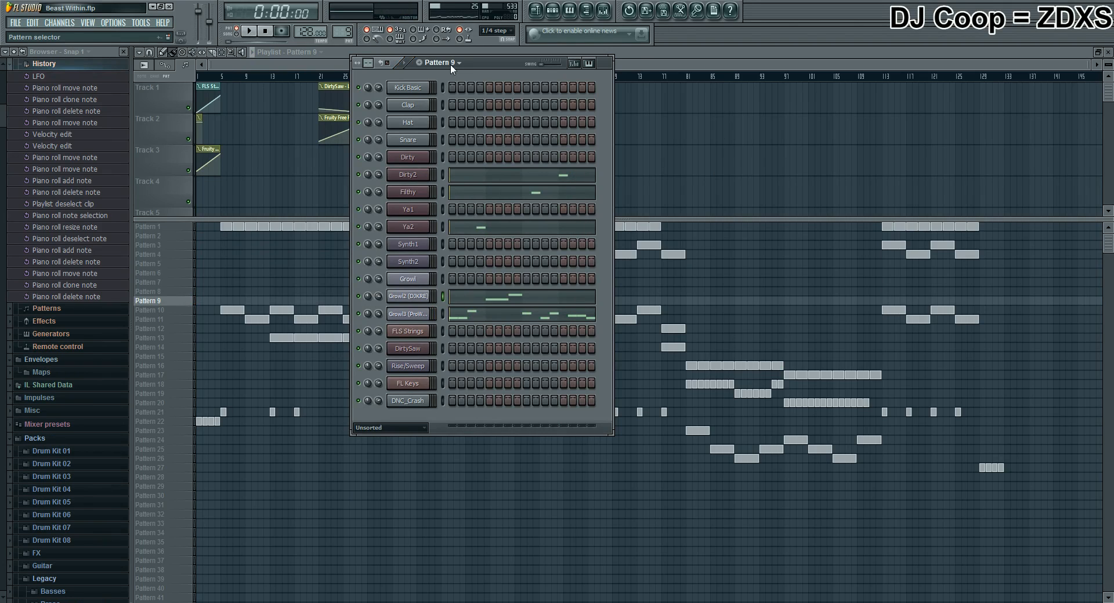
Switch to Pattern 10, play it, and view its FLS Strings part in the step sequencer.
{"action": "scroll", "coordinate": [455, 68], "scroll_direction": "down", "scroll_amount": 1}
{"action": "key", "text": "space"}
{"action": "key", "text": "space"}
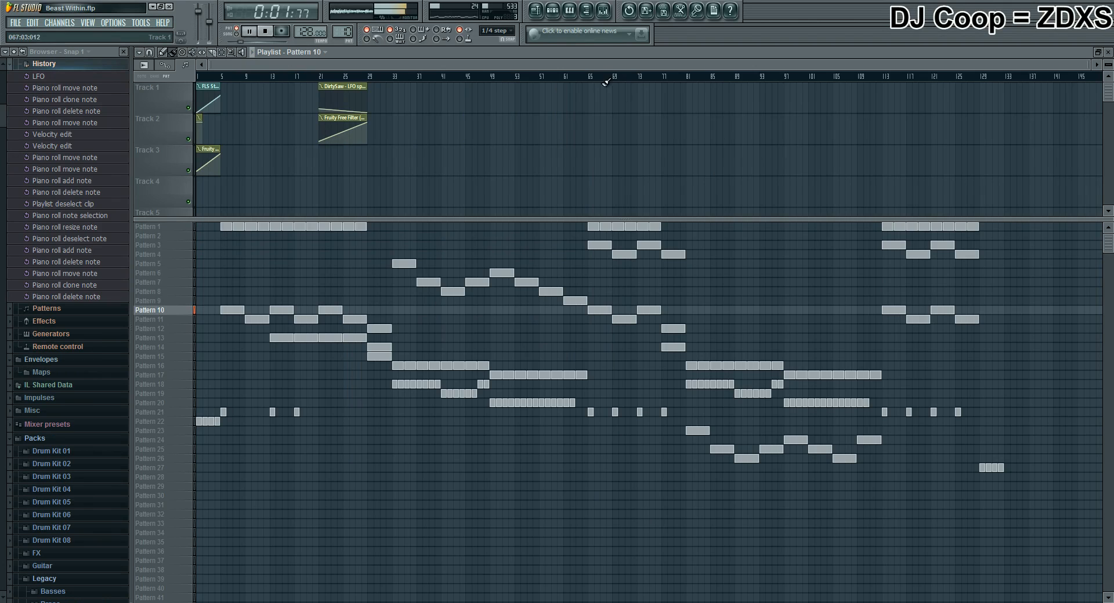
{"action": "left_click", "coordinate": [553, 11]}
{"action": "scroll", "coordinate": [441, 65], "scroll_direction": "down", "scroll_amount": 1}
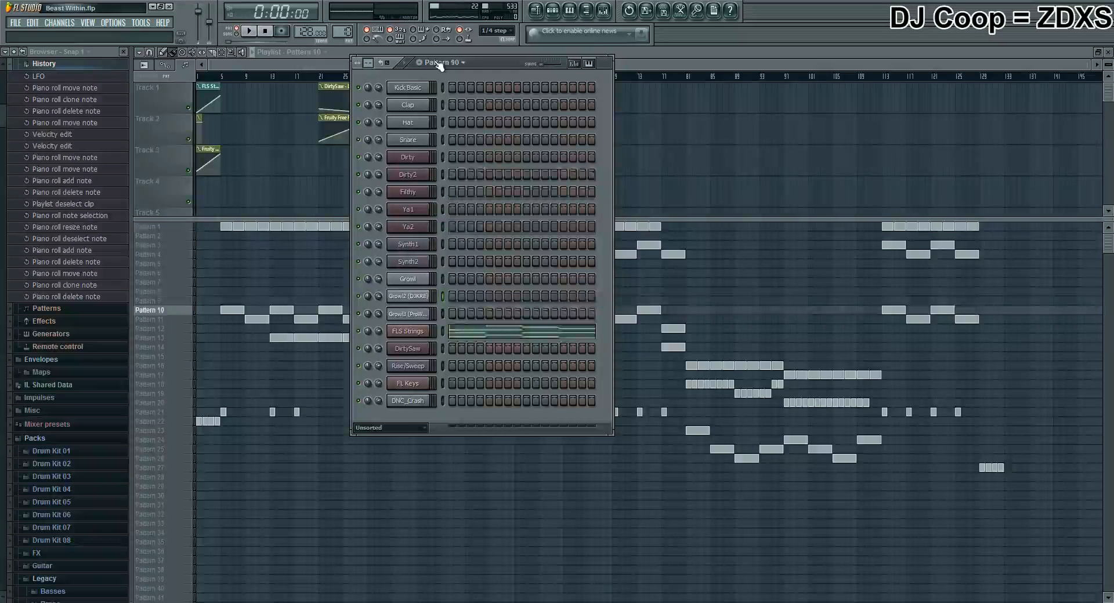
Switch the step sequencer to Pattern 11, play its FLS Strings part, and stop it.
{"action": "scroll", "coordinate": [441, 65], "scroll_direction": "up", "scroll_amount": 1}
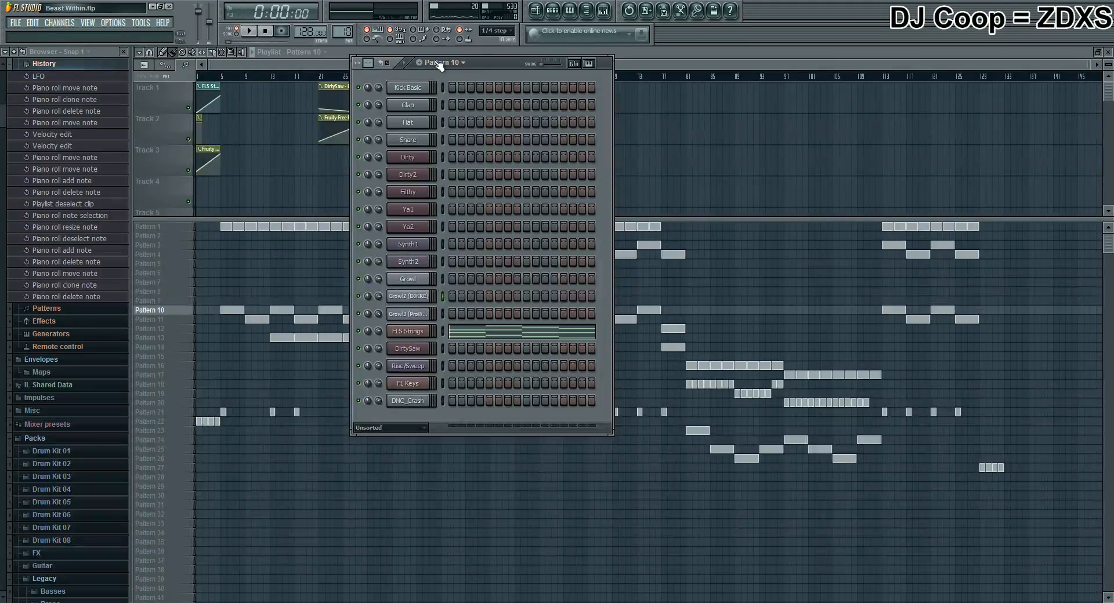
{"action": "scroll", "coordinate": [441, 65], "scroll_direction": "up", "scroll_amount": 1}
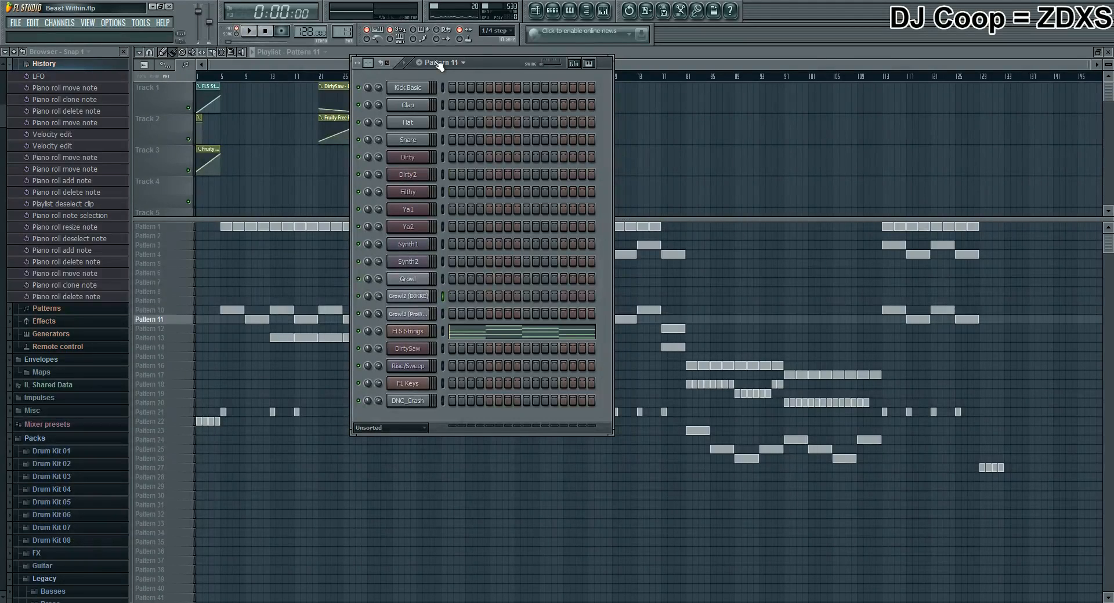
{"action": "key", "text": "space"}
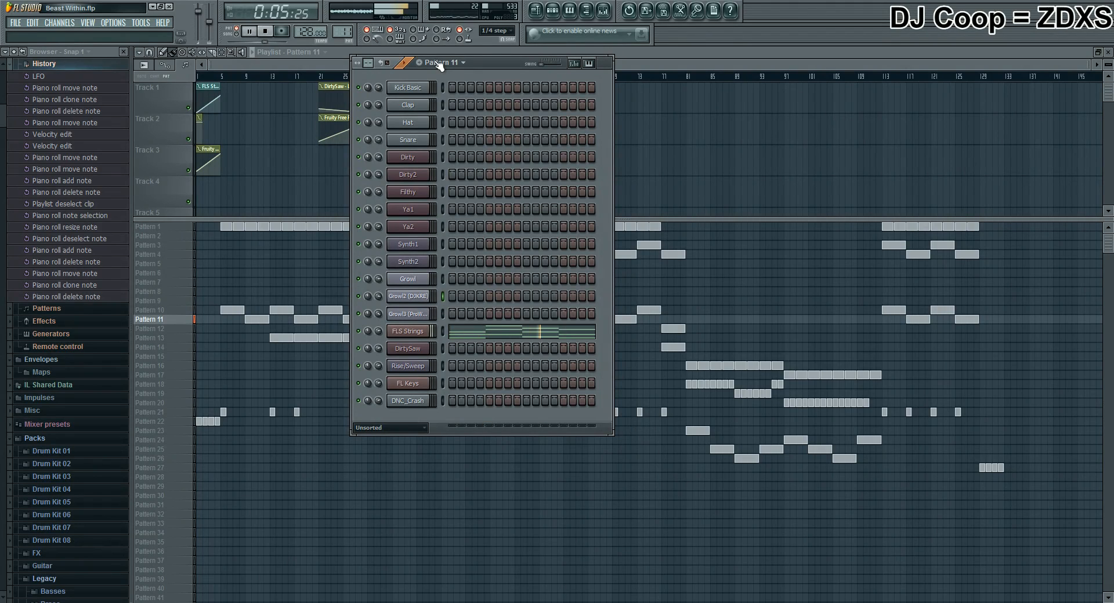
{"action": "key", "text": "space"}
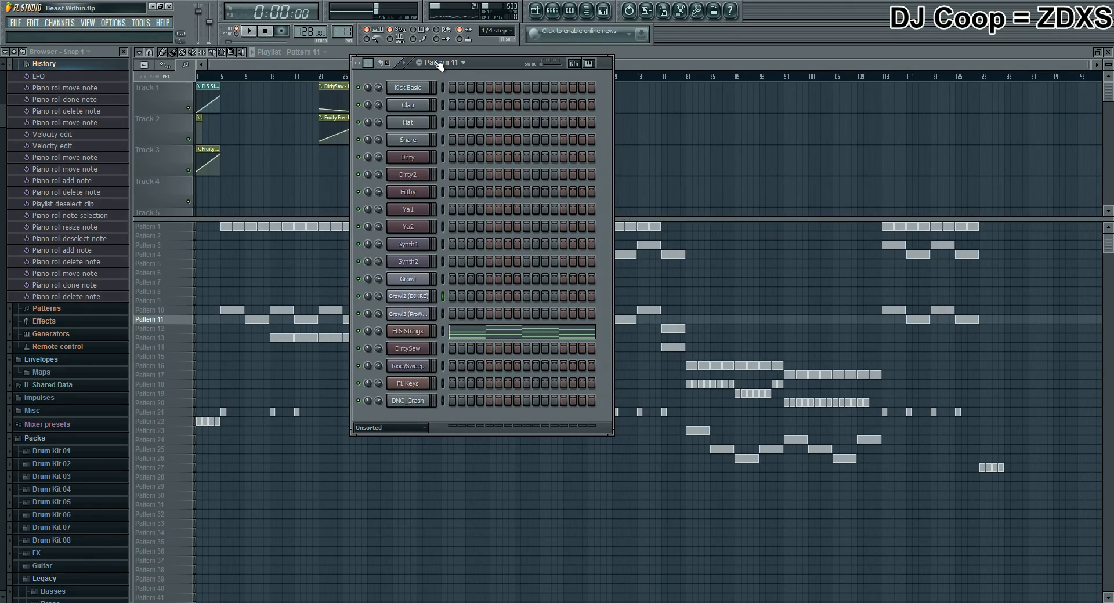
Skip ahead to Pattern 22, play its sustained FLS Strings chords, and stop playback.
{"action": "scroll", "coordinate": [439, 65], "scroll_direction": "down", "scroll_amount": 9}
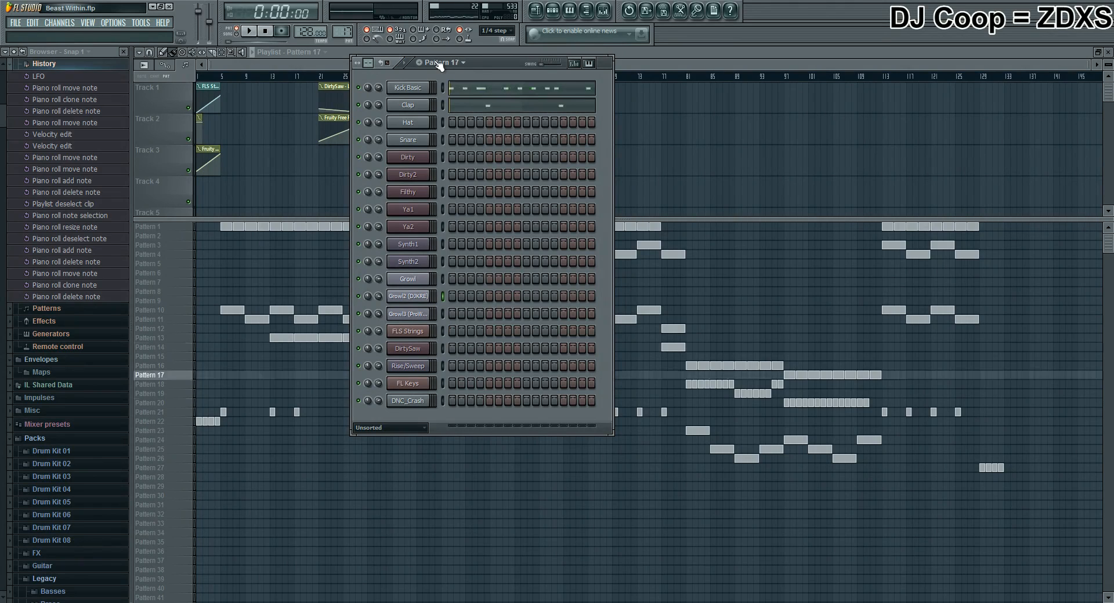
{"action": "scroll", "coordinate": [439, 65], "scroll_direction": "down", "scroll_amount": 2}
{"action": "key", "text": "space"}
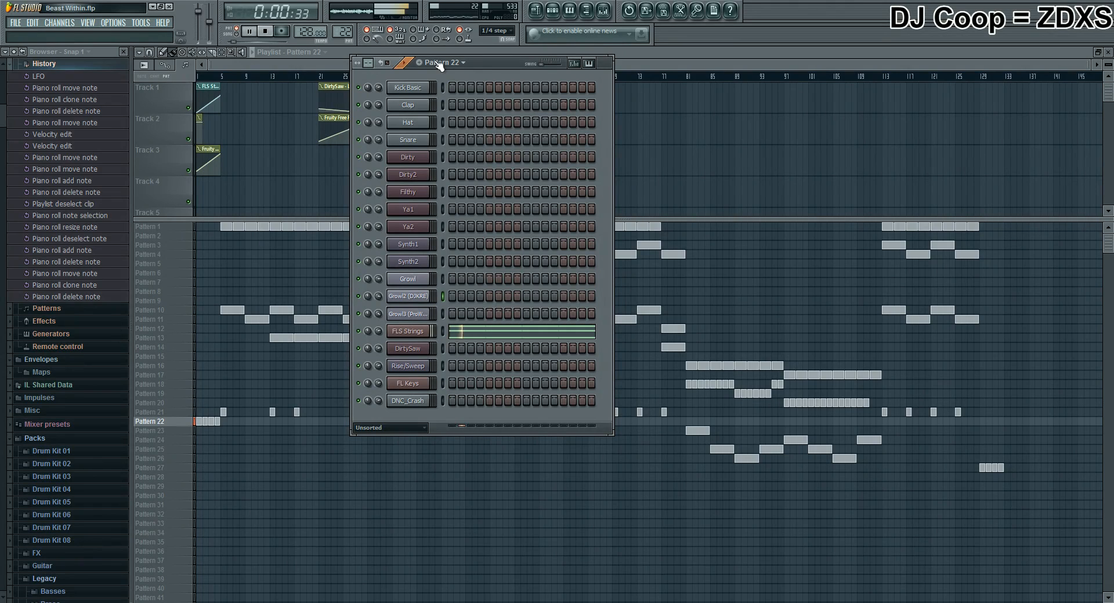
{"action": "key", "text": "space"}
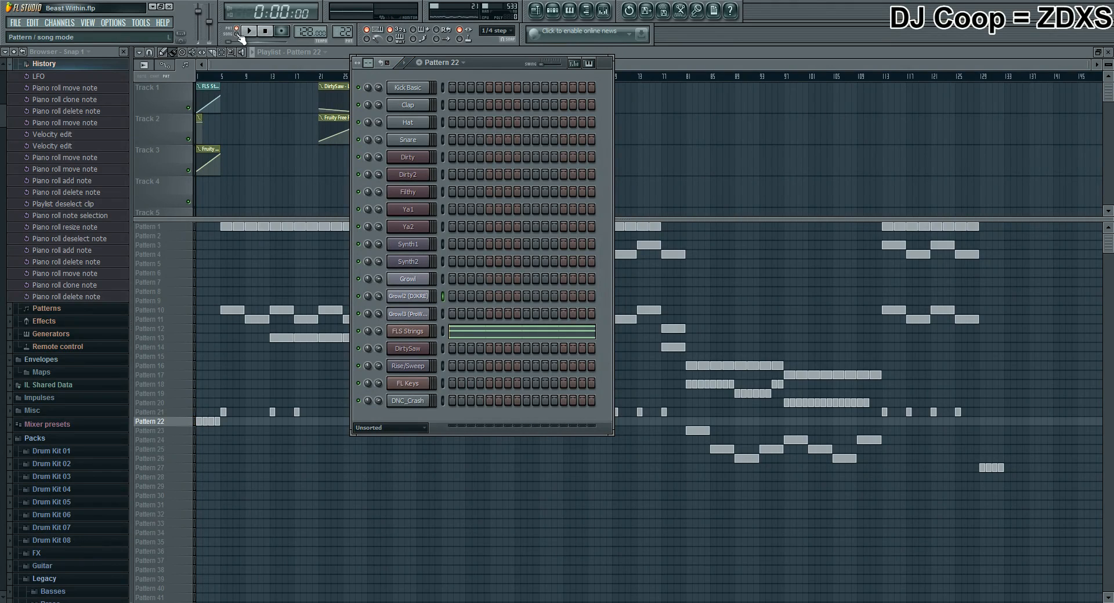
Shorten the ends of all FLS Strings notes in Pattern 22 slightly in the piano roll, and play the pattern back to check it.
{"action": "left_click", "coordinate": [548, 335]}
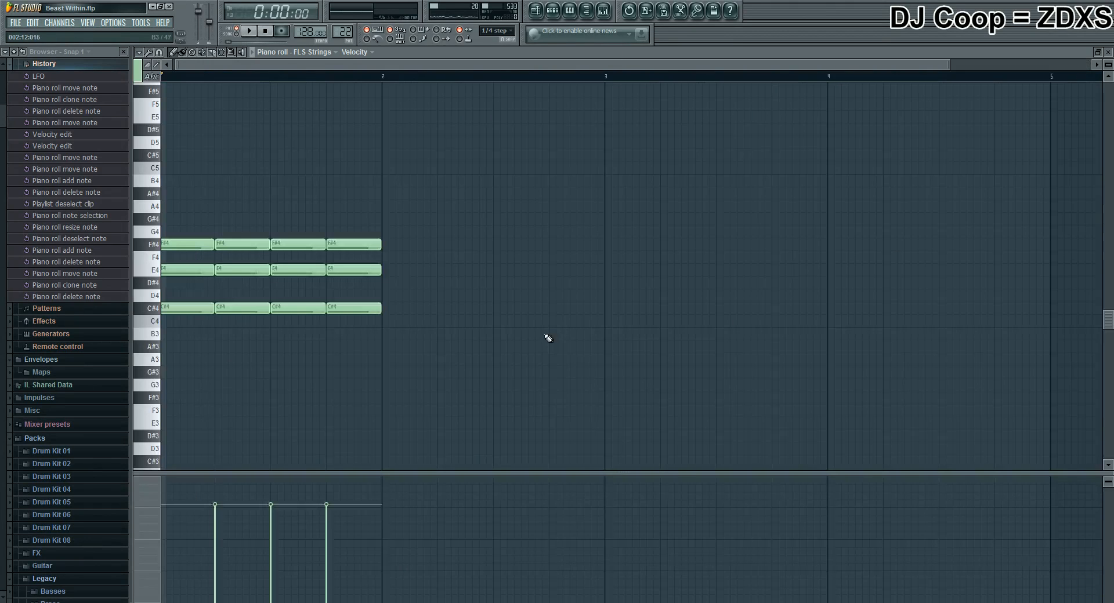
{"action": "key", "text": "ctrl+a"}
{"action": "left_click_drag", "start_coordinate": [377, 243], "coordinate": [373, 243]}
{"action": "key", "text": "space"}
{"action": "left_click", "coordinate": [553, 11]}
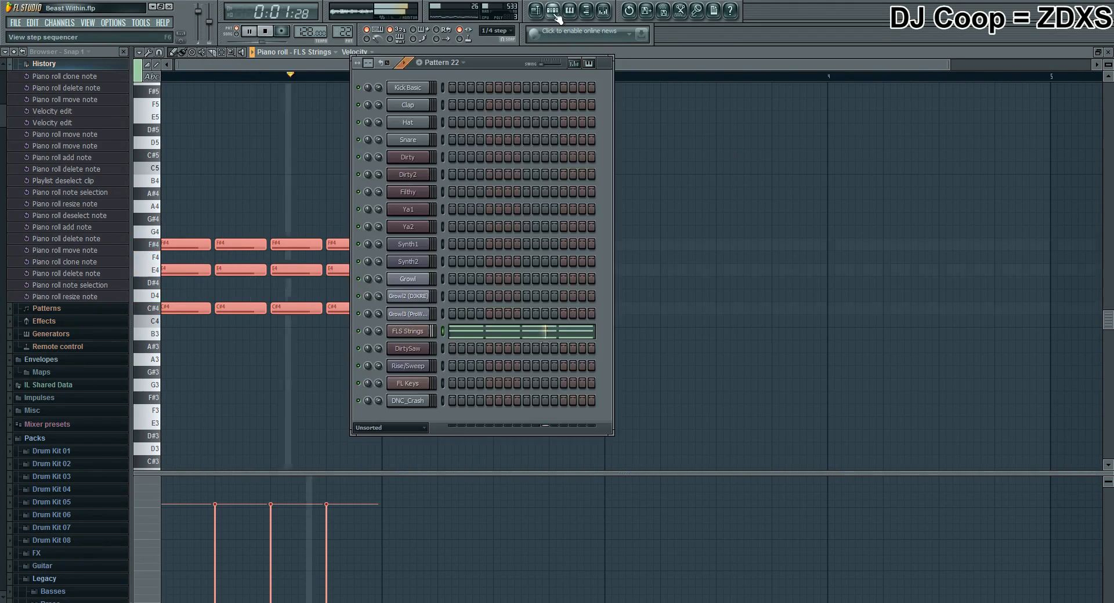
{"action": "key", "text": "space"}
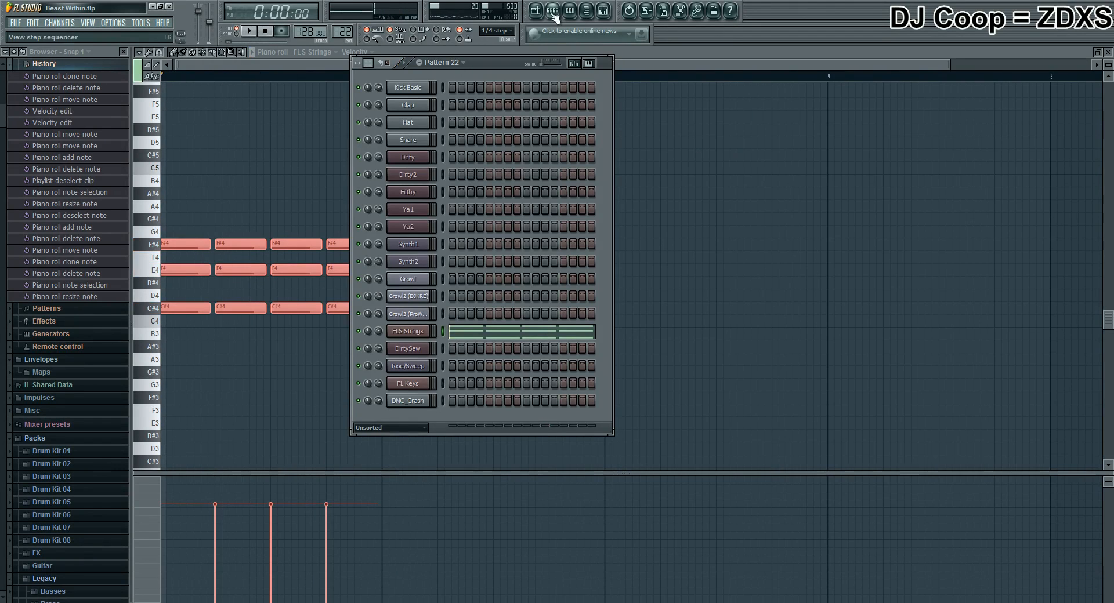
Switch from Pattern 22 to Pattern 12 by way of Pattern 10, and bring up the playlist.
{"action": "left_click", "coordinate": [447, 176]}
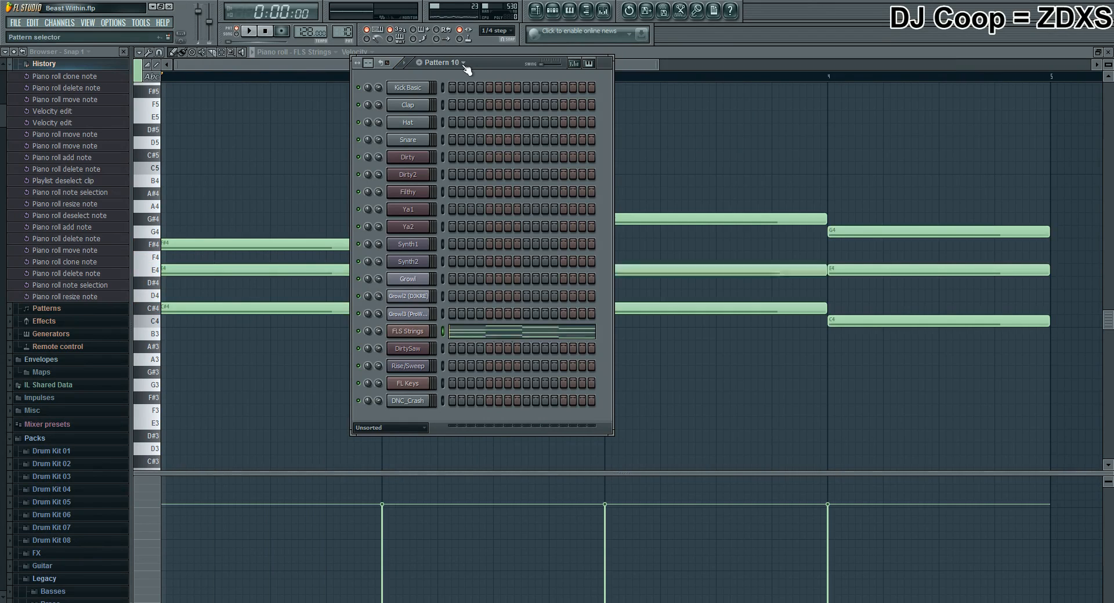
{"action": "scroll", "coordinate": [464, 66], "scroll_direction": "down", "scroll_amount": 1}
{"action": "scroll", "coordinate": [464, 66], "scroll_direction": "down", "scroll_amount": 1}
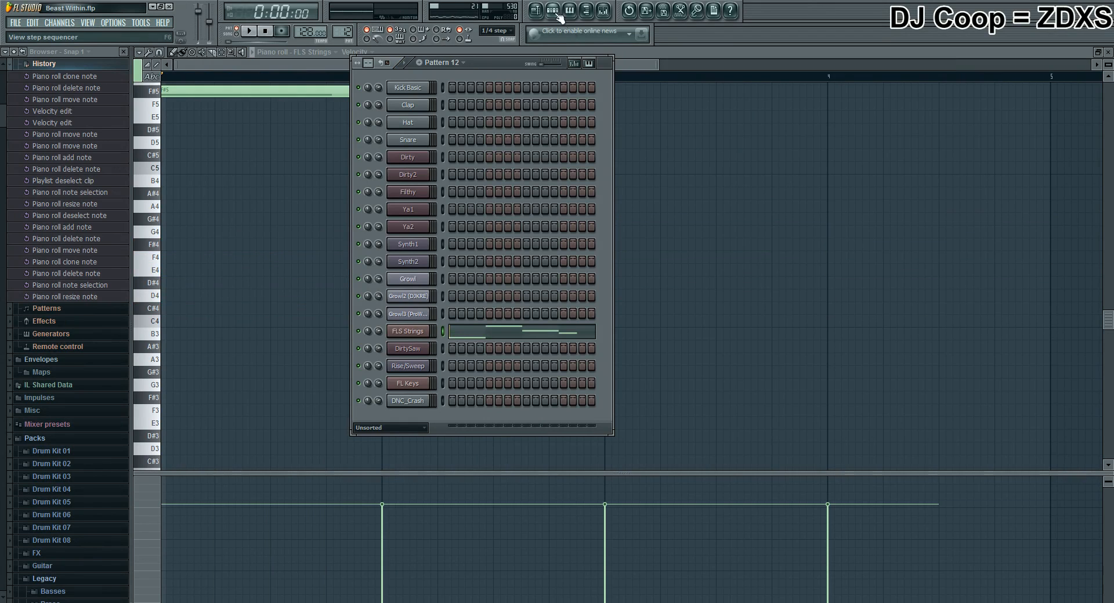
{"action": "left_click", "coordinate": [557, 15]}
{"action": "left_click", "coordinate": [536, 12]}
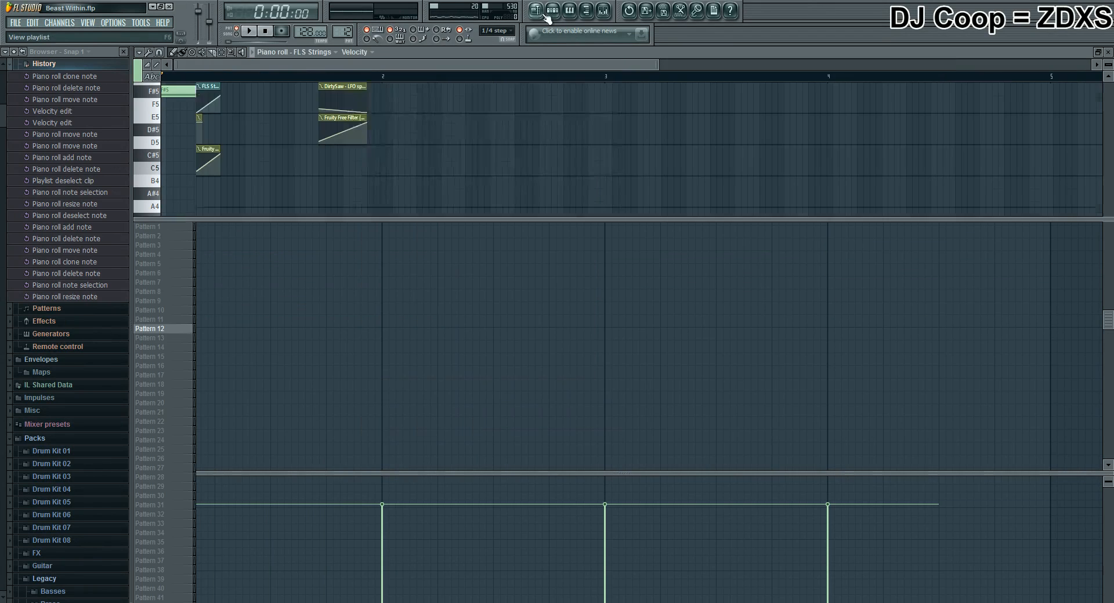
{"action": "left_click", "coordinate": [553, 12]}
{"action": "key", "text": "F6"}
Play the song from bar 29, where Pattern 12 first appears in the playlist, and stop it.
{"action": "left_click", "coordinate": [367, 76]}
{"action": "key", "text": "space"}
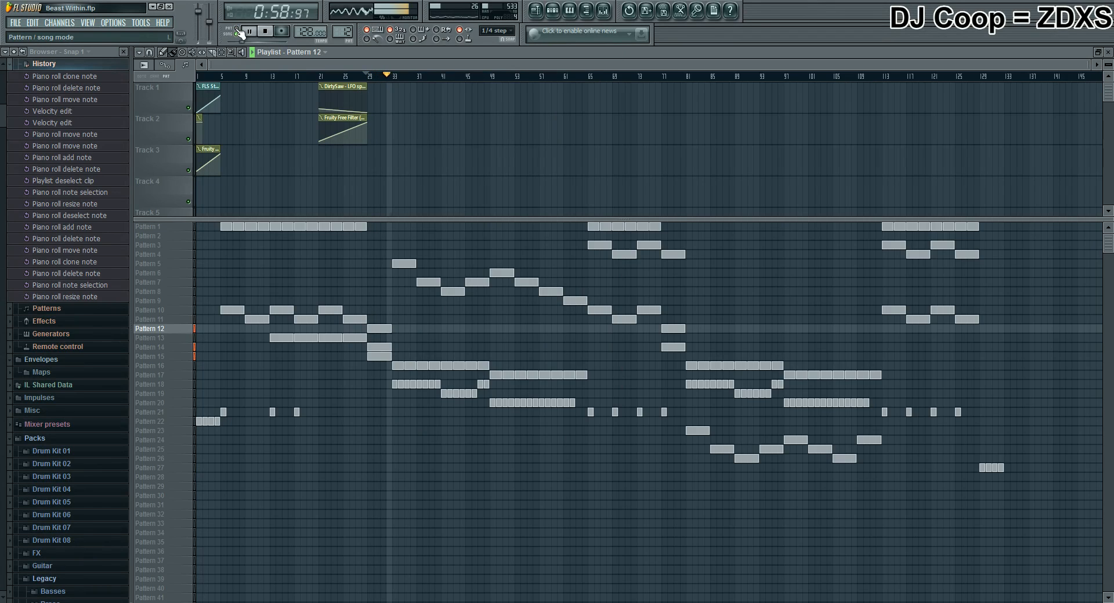
{"action": "key", "text": "space"}
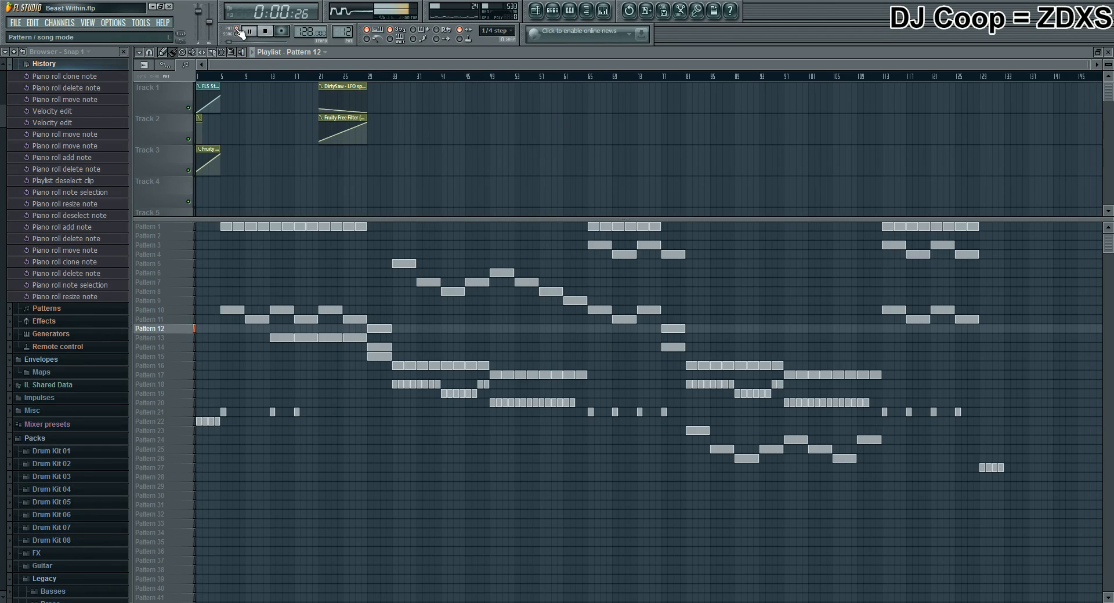
Select Pattern 13 in the step sequencer, play its DirtySaw part, and stop it.
{"action": "left_click", "coordinate": [553, 11]}
{"action": "scroll", "coordinate": [449, 64], "scroll_direction": "down", "scroll_amount": 1}
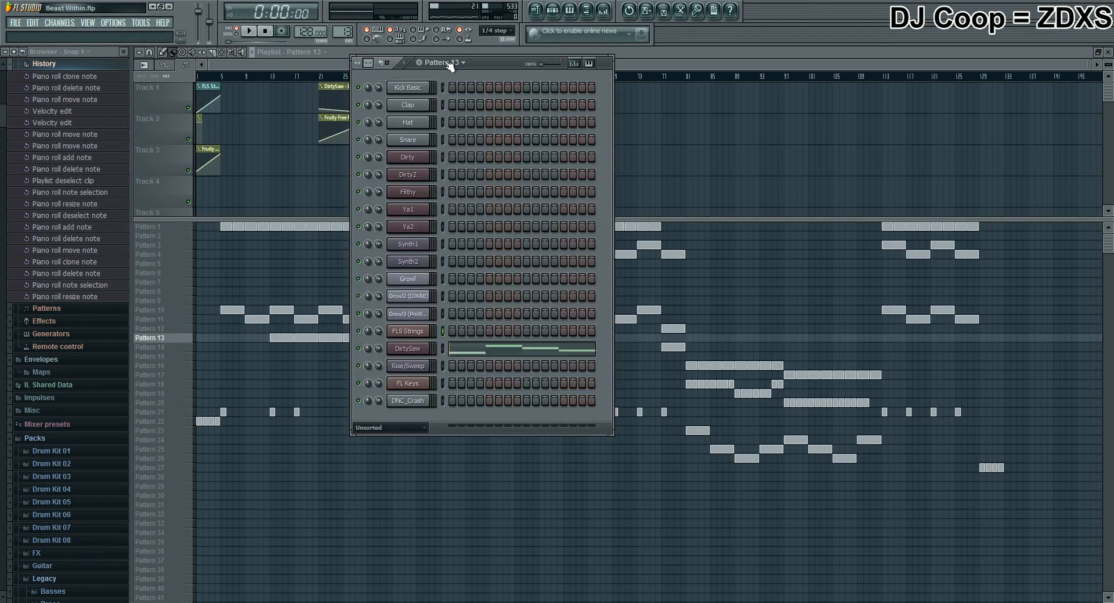
{"action": "key", "text": "space"}
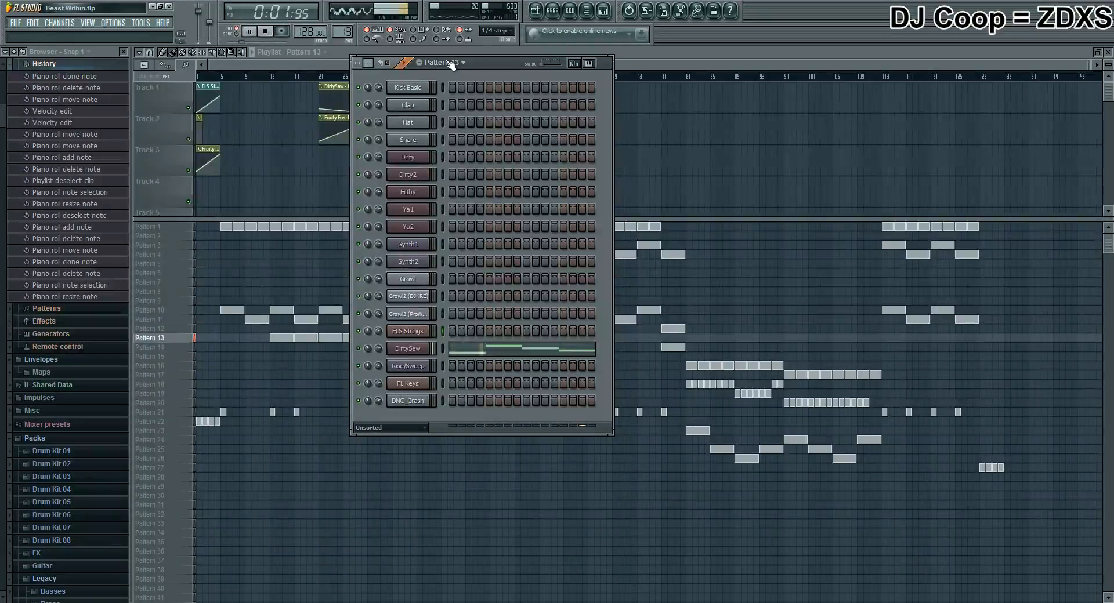
{"action": "key", "text": "space"}
Open the Filthy channel's Harmless synth from Pattern 13, audition an F5 note, and return to the step sequencer.
{"action": "scroll", "coordinate": [451, 65], "scroll_direction": "down", "scroll_amount": 1}
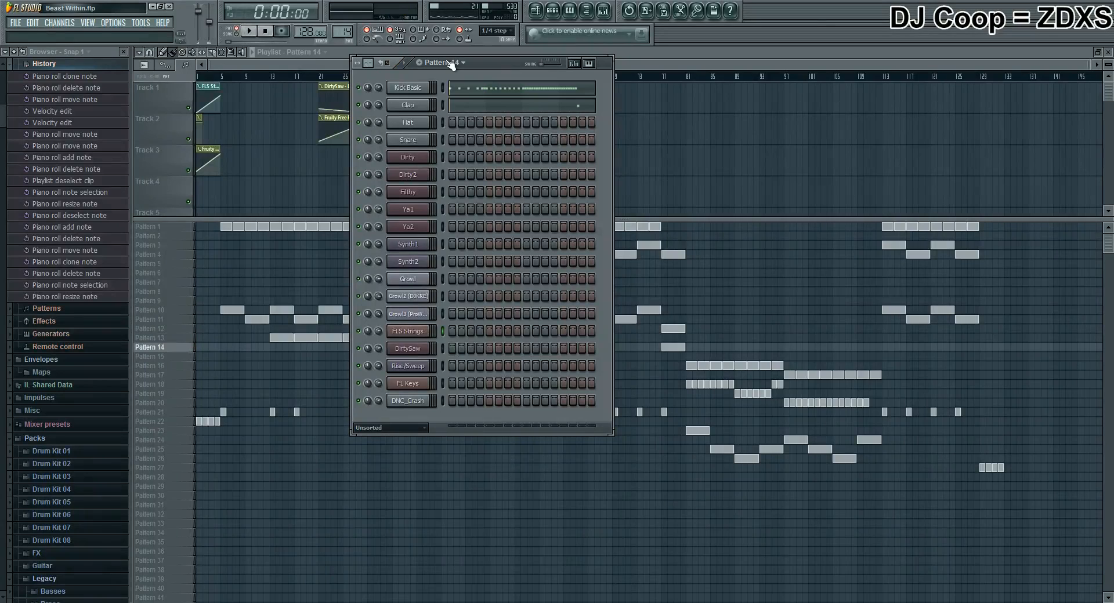
{"action": "scroll", "coordinate": [452, 65], "scroll_direction": "up", "scroll_amount": 1}
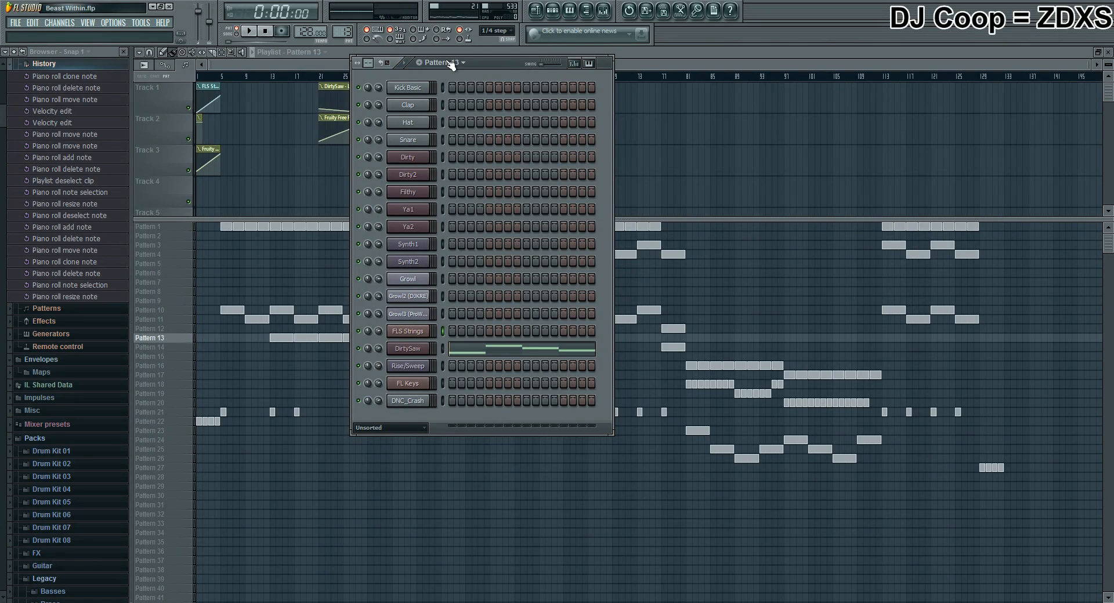
{"action": "left_click", "coordinate": [407, 193]}
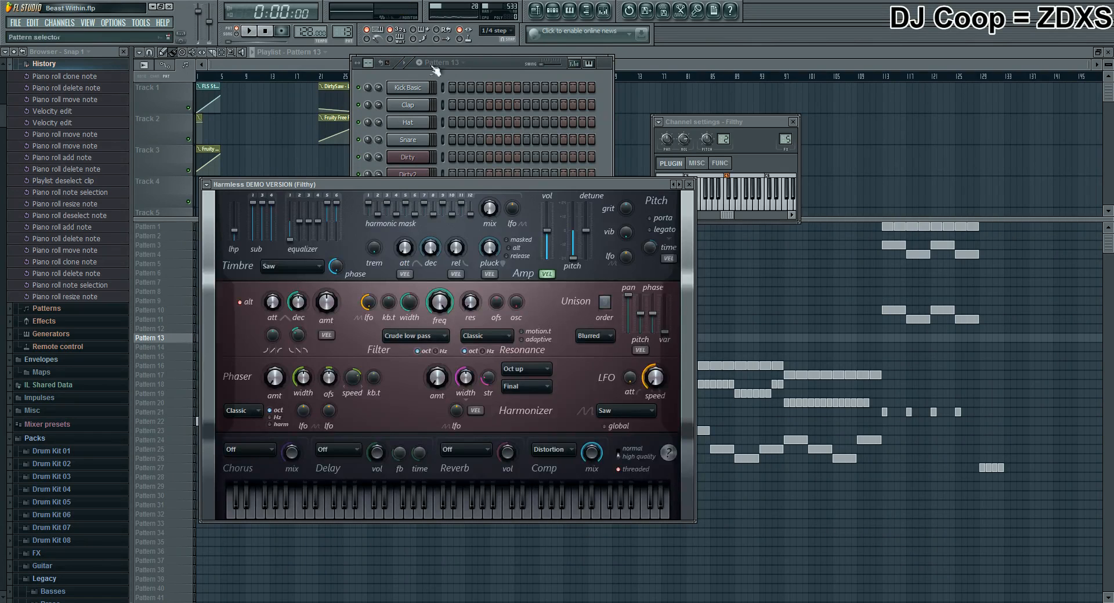
{"action": "key", "text": "v"}
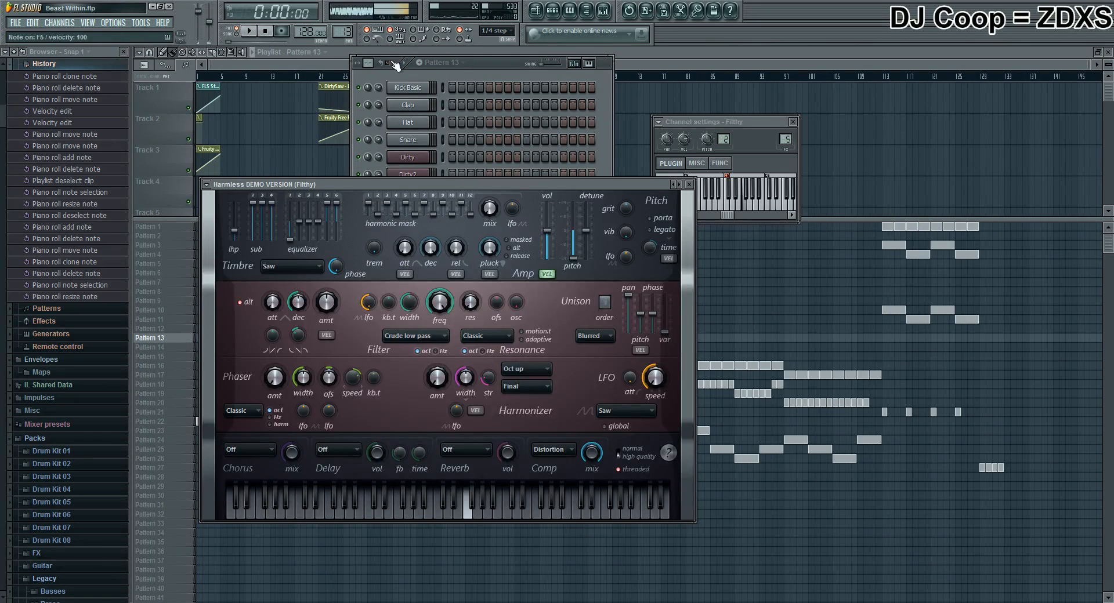
{"action": "left_click", "coordinate": [598, 148]}
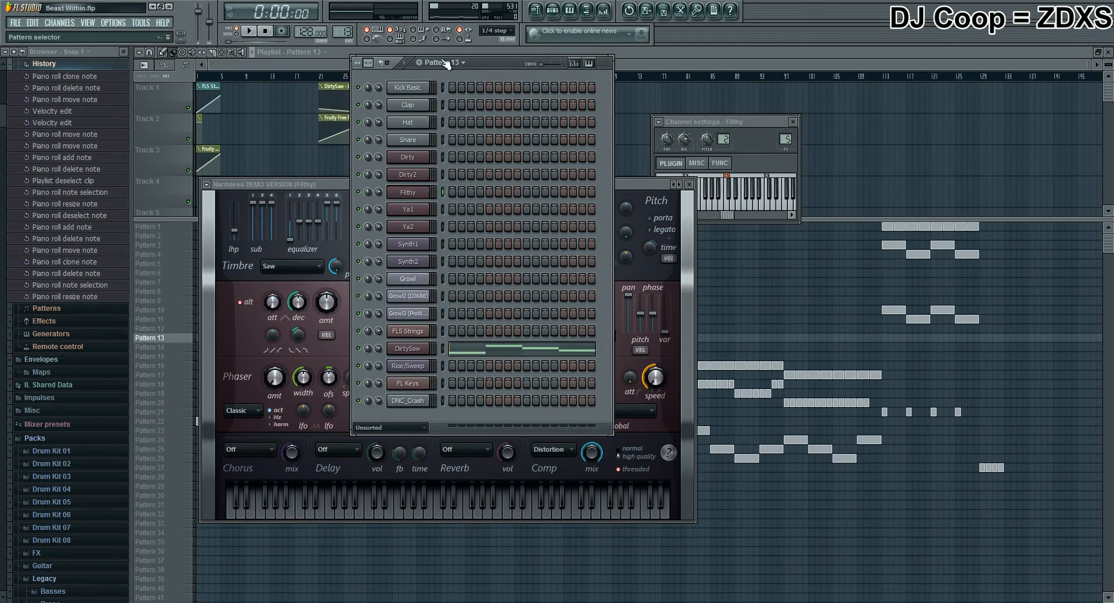
Play Pattern 14's kick and clap build-up and Pattern 15's Rise/Sweep part, stopping after each.
{"action": "scroll", "coordinate": [451, 69], "scroll_direction": "up", "scroll_amount": 1}
{"action": "key", "text": "space"}
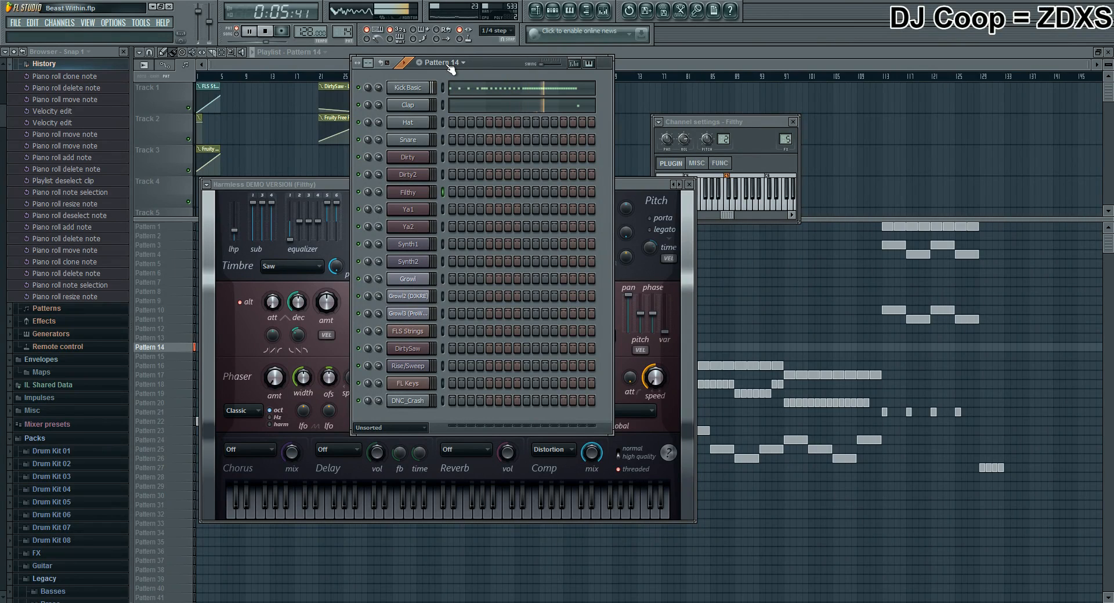
{"action": "key", "text": "space"}
{"action": "scroll", "coordinate": [451, 68], "scroll_direction": "down", "scroll_amount": 1}
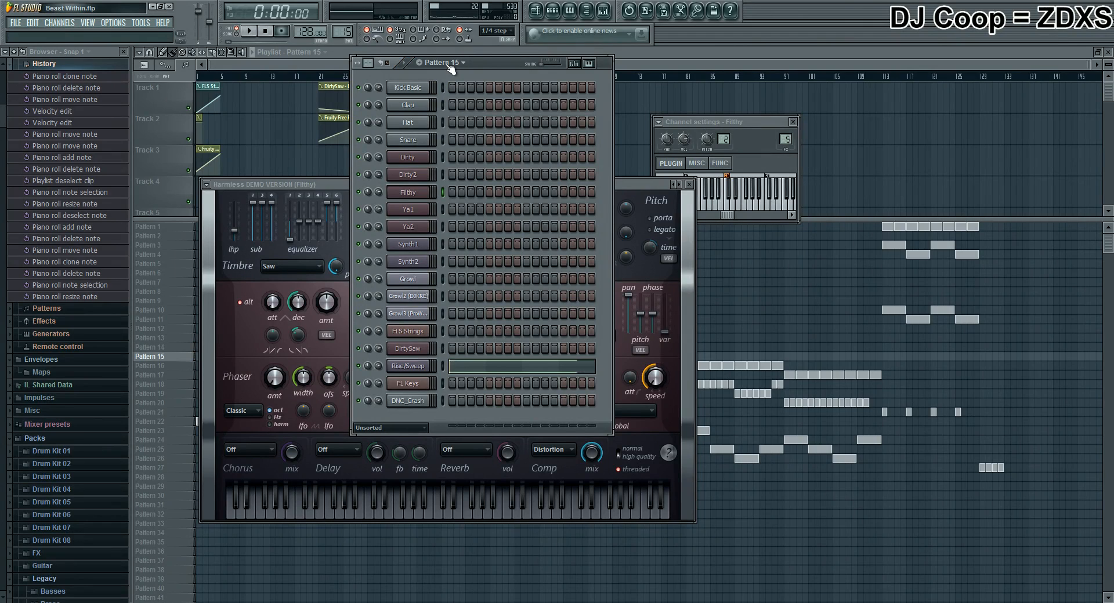
{"action": "key", "text": "space"}
{"action": "key", "text": "space"}
Play the kick and clap beats of Pattern 16 and Pattern 17, stopping after each.
{"action": "scroll", "coordinate": [450, 68], "scroll_direction": "down", "scroll_amount": 1}
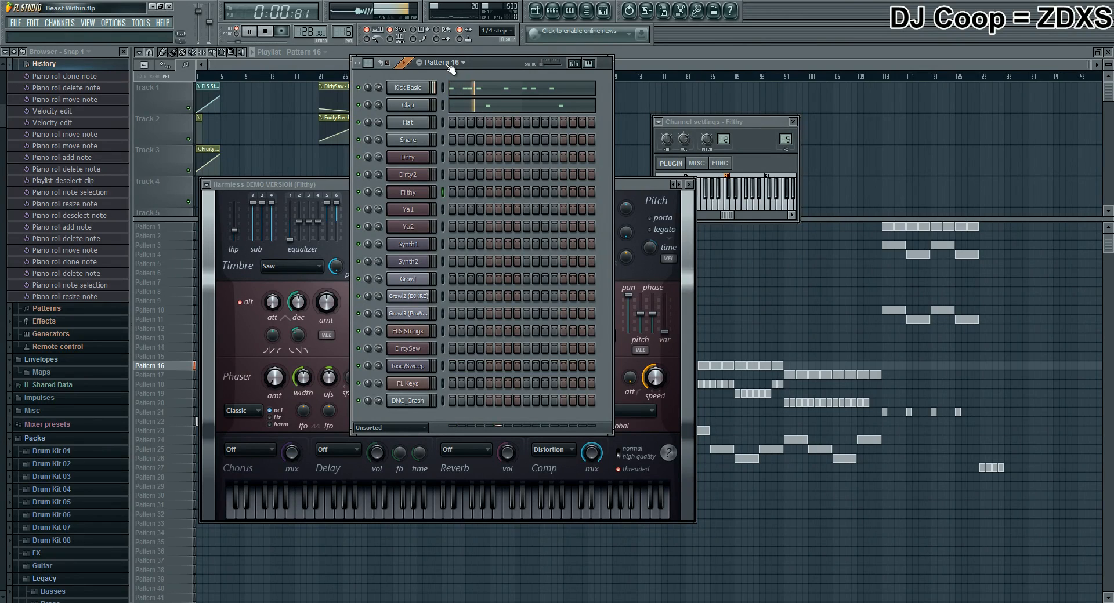
{"action": "key", "text": "space"}
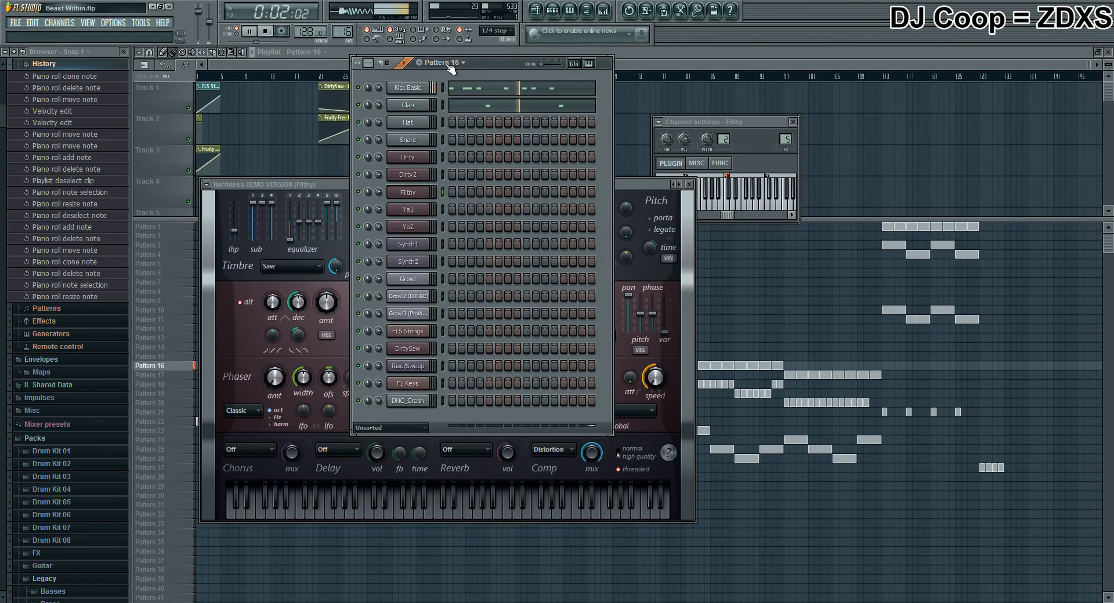
{"action": "key", "text": "space"}
{"action": "scroll", "coordinate": [449, 67], "scroll_direction": "down", "scroll_amount": 2}
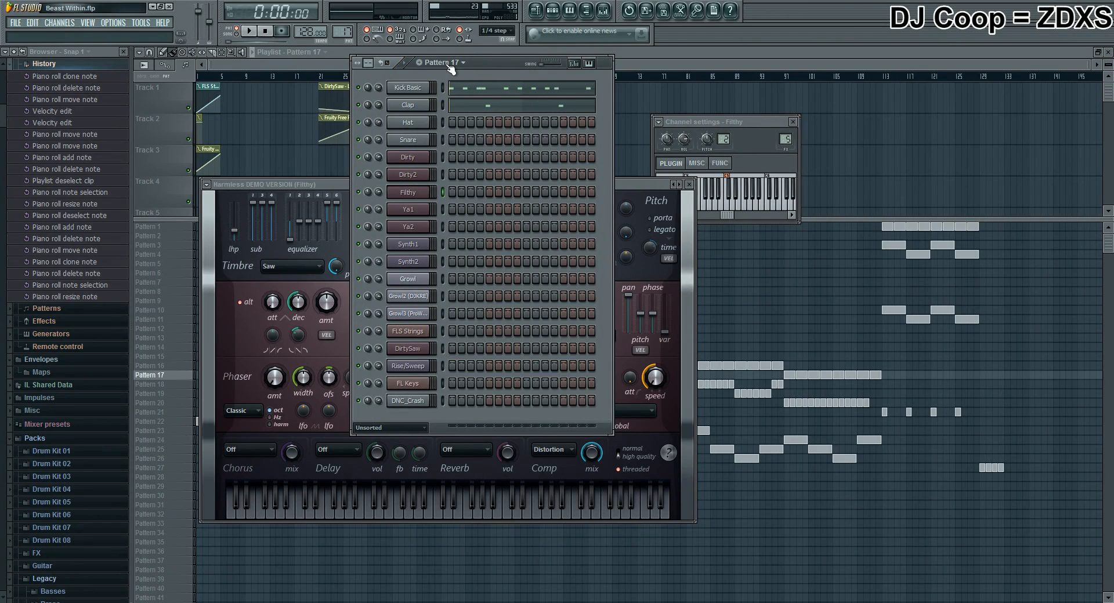
{"action": "scroll", "coordinate": [449, 68], "scroll_direction": "up", "scroll_amount": 1}
{"action": "key", "text": "space"}
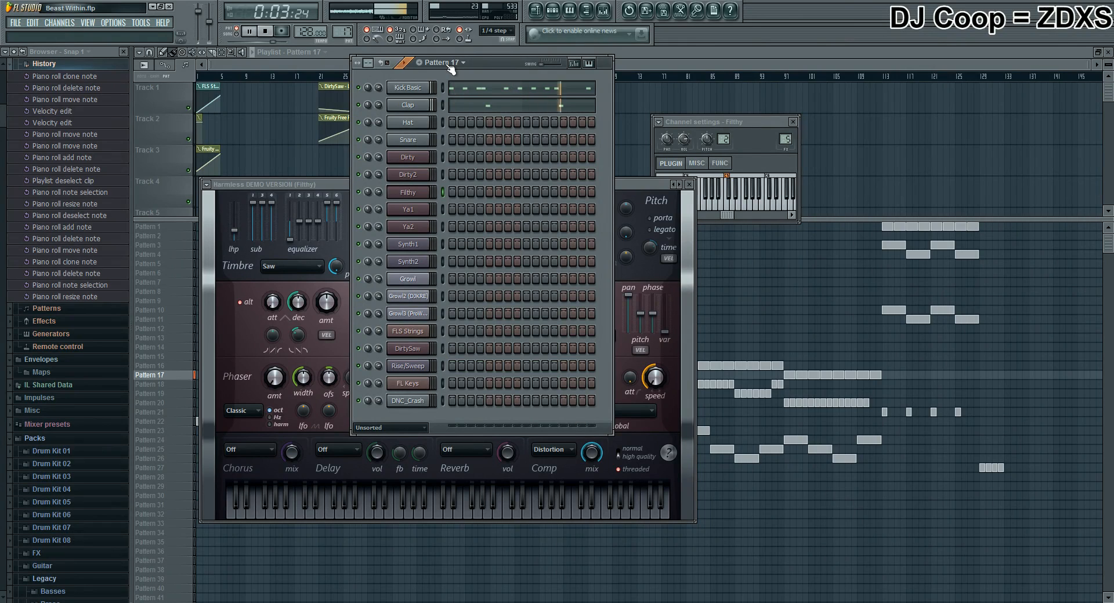
{"action": "key", "text": "space"}
Play Pattern 18's Synth2 melody and Pattern 19's Synth1 melody, stopping after each.
{"action": "scroll", "coordinate": [450, 69], "scroll_direction": "down", "scroll_amount": 1}
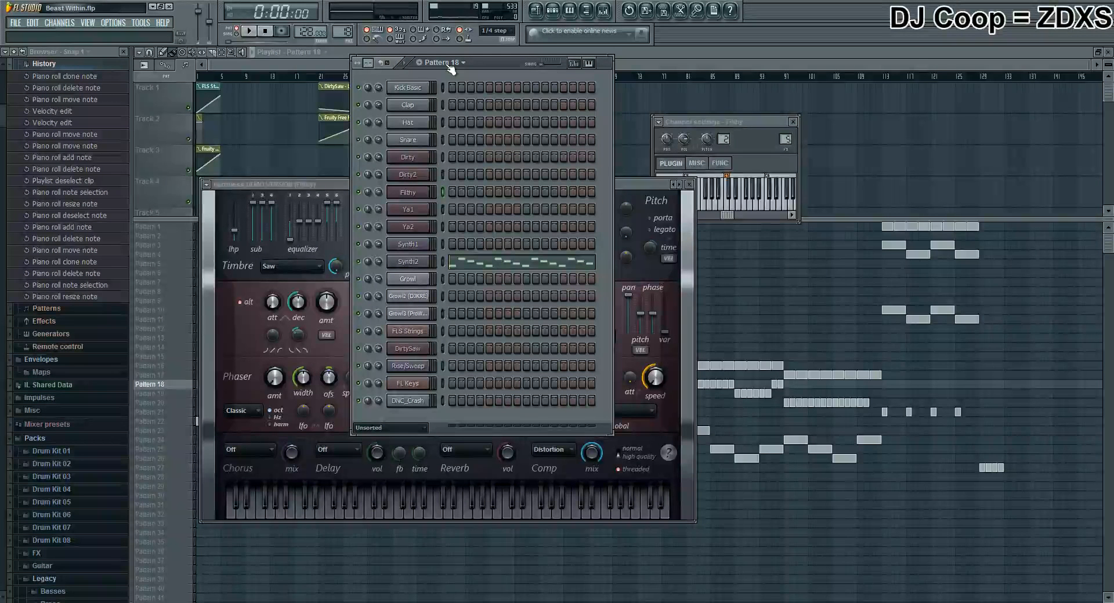
{"action": "key", "text": "space"}
{"action": "key", "text": "space"}
{"action": "scroll", "coordinate": [450, 69], "scroll_direction": "down", "scroll_amount": 1}
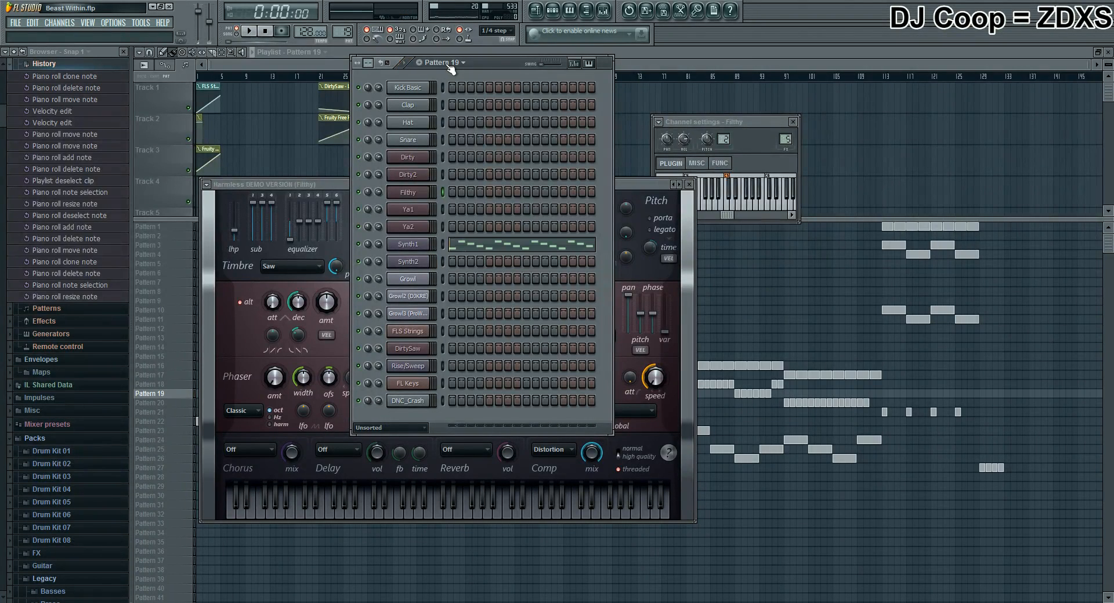
{"action": "key", "text": "space"}
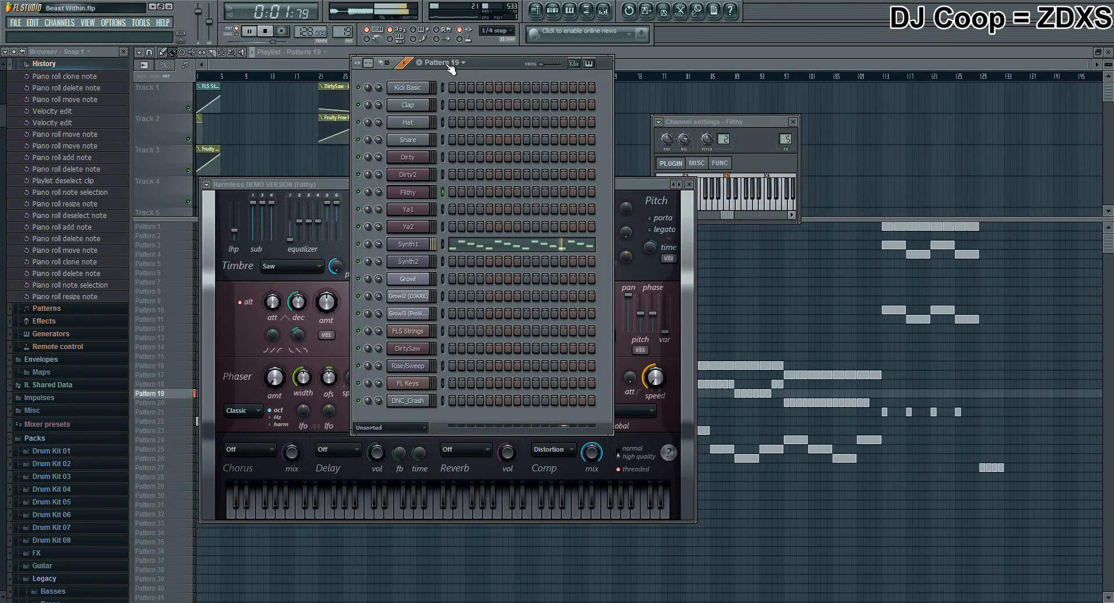
{"action": "key", "text": "space"}
Play the DNC_Crash parts of Pattern 20 and Pattern 21, stopping after each.
{"action": "scroll", "coordinate": [450, 69], "scroll_direction": "down", "scroll_amount": 1}
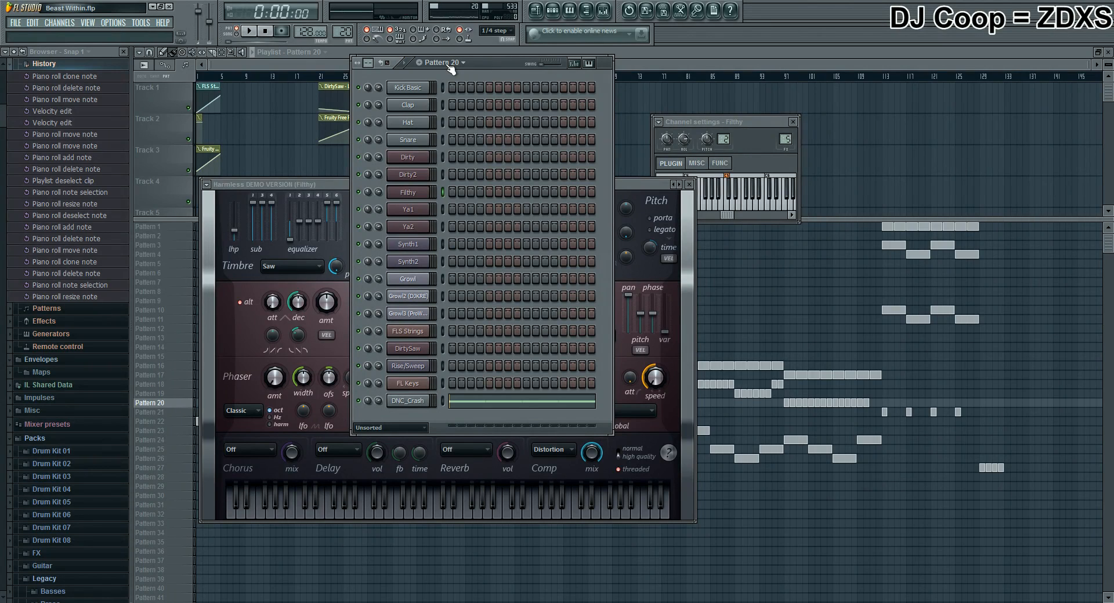
{"action": "key", "text": "space"}
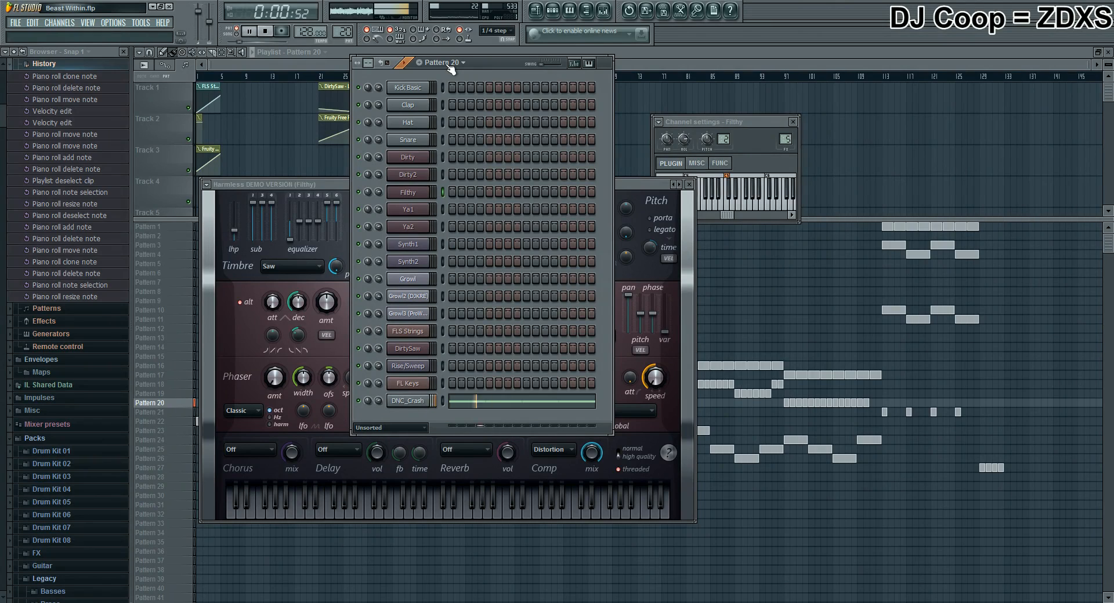
{"action": "key", "text": "space"}
{"action": "scroll", "coordinate": [451, 68], "scroll_direction": "down", "scroll_amount": 1}
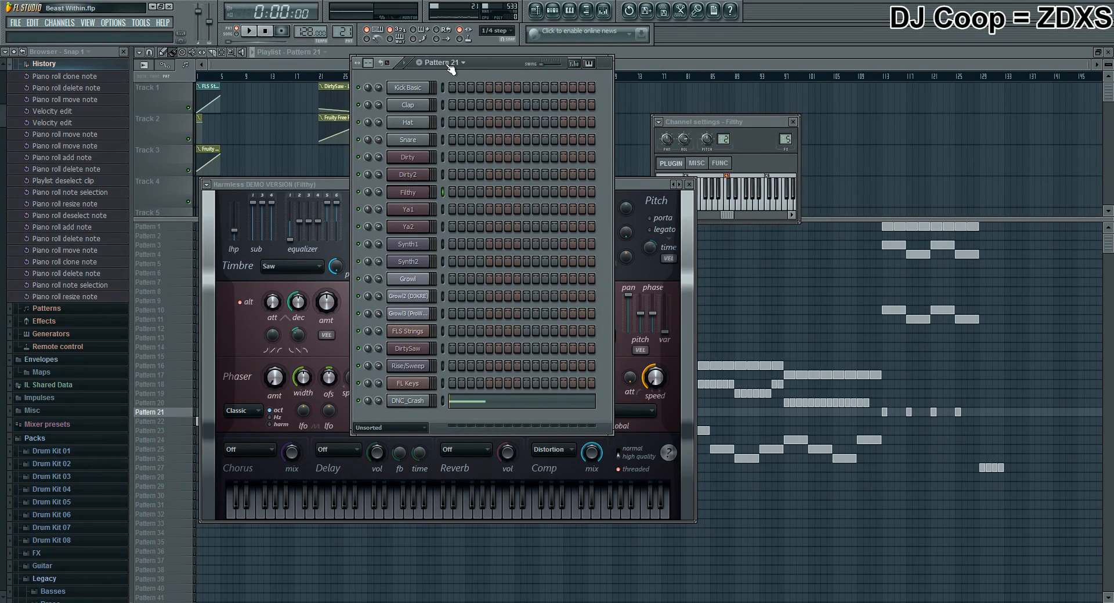
{"action": "key", "text": "space"}
{"action": "key", "text": "space"}
Switch the step sequencer to Pattern 22 to show its FLS Strings part.
{"action": "scroll", "coordinate": [452, 68], "scroll_direction": "up", "scroll_amount": 1}
{"action": "key", "text": "space"}
{"action": "scroll", "coordinate": [451, 68], "scroll_direction": "down", "scroll_amount": 3}
{"action": "scroll", "coordinate": [452, 70], "scroll_direction": "up", "scroll_amount": 1}
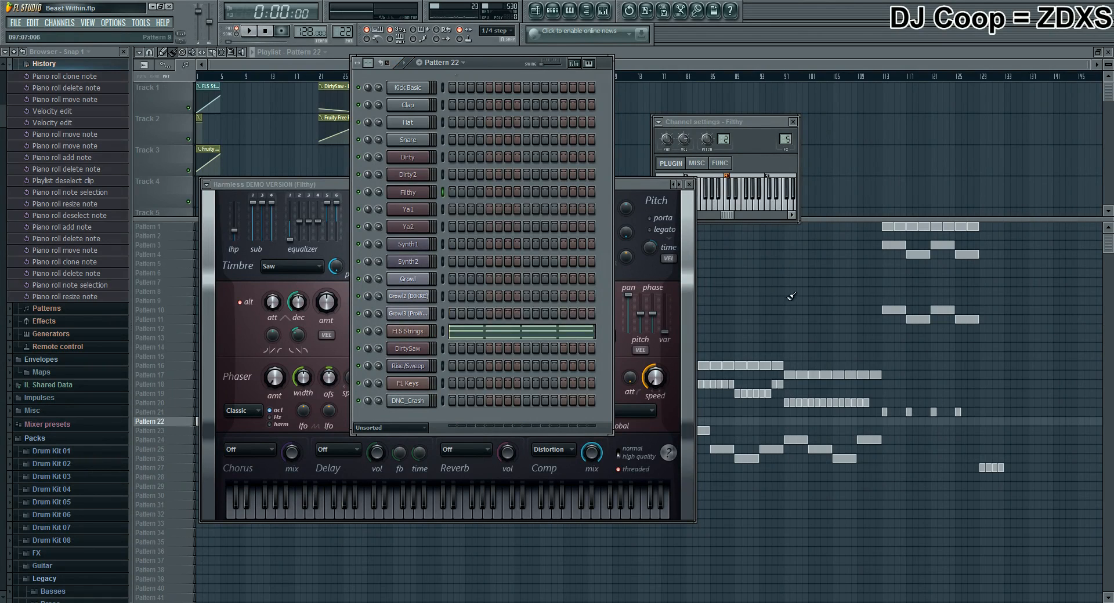
Switch the step sequencer to Pattern 23 and play its bass and growl parts twice, stopping after each.
{"action": "left_click", "coordinate": [788, 295]}
{"action": "left_click", "coordinate": [552, 10]}
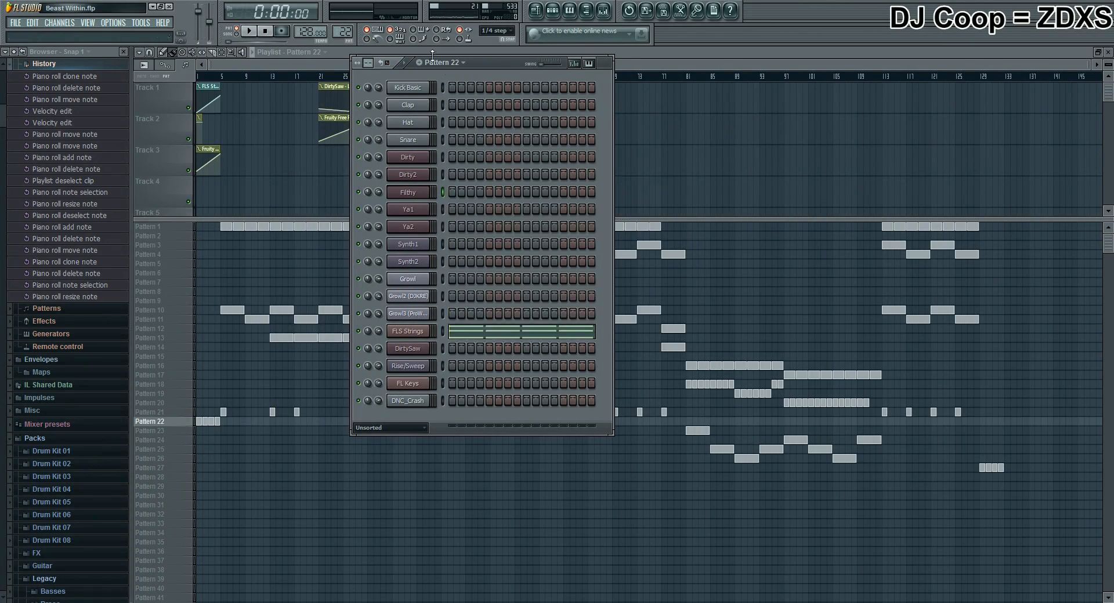
{"action": "scroll", "coordinate": [442, 65], "scroll_direction": "up", "scroll_amount": 1}
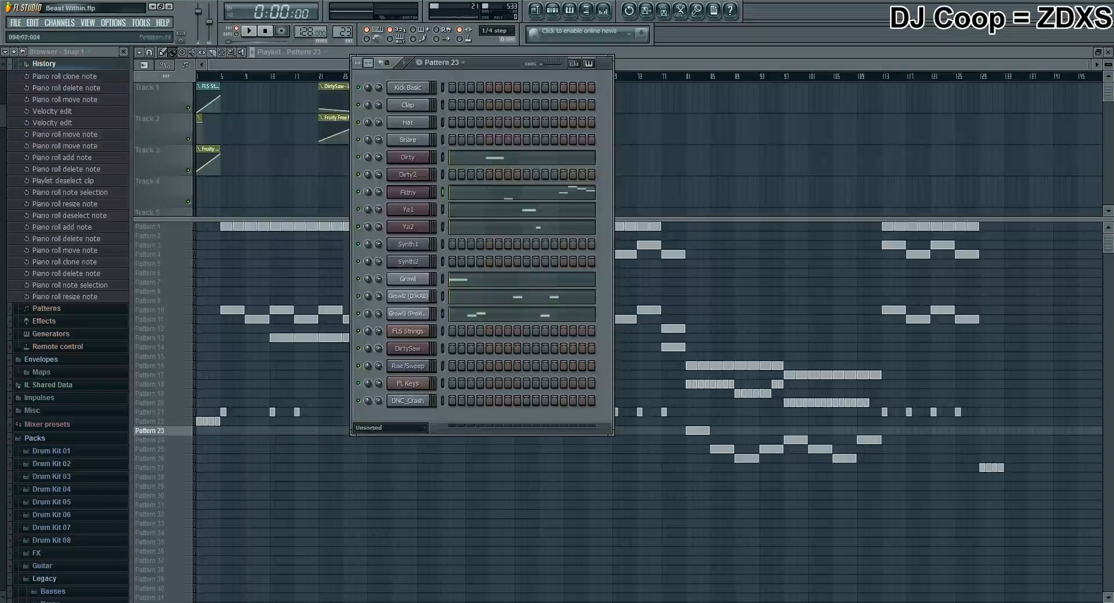
{"action": "left_click", "coordinate": [576, 562]}
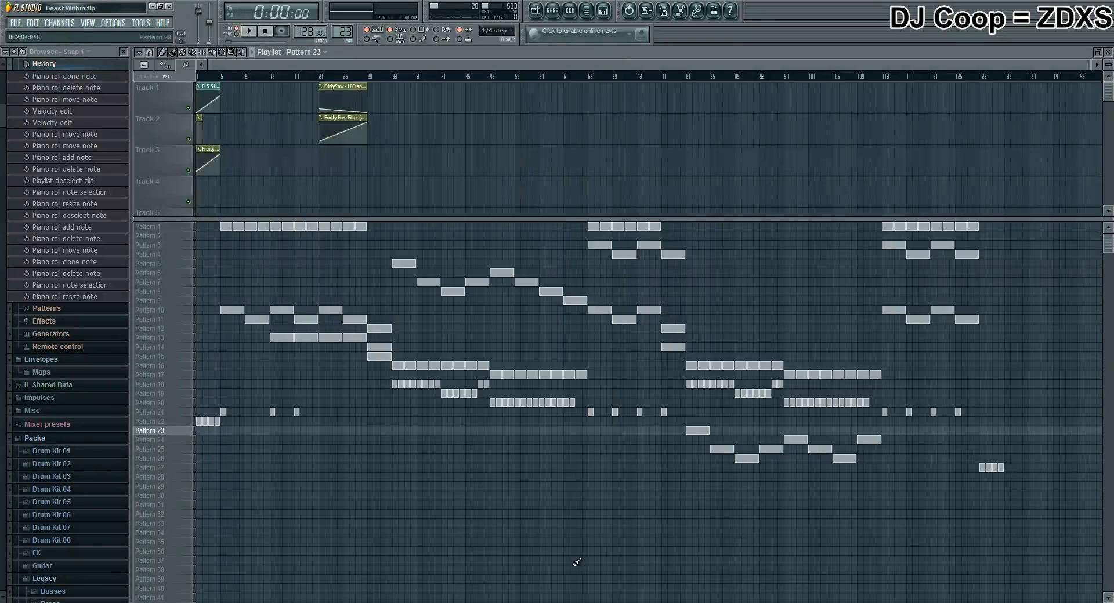
{"action": "key", "text": "space"}
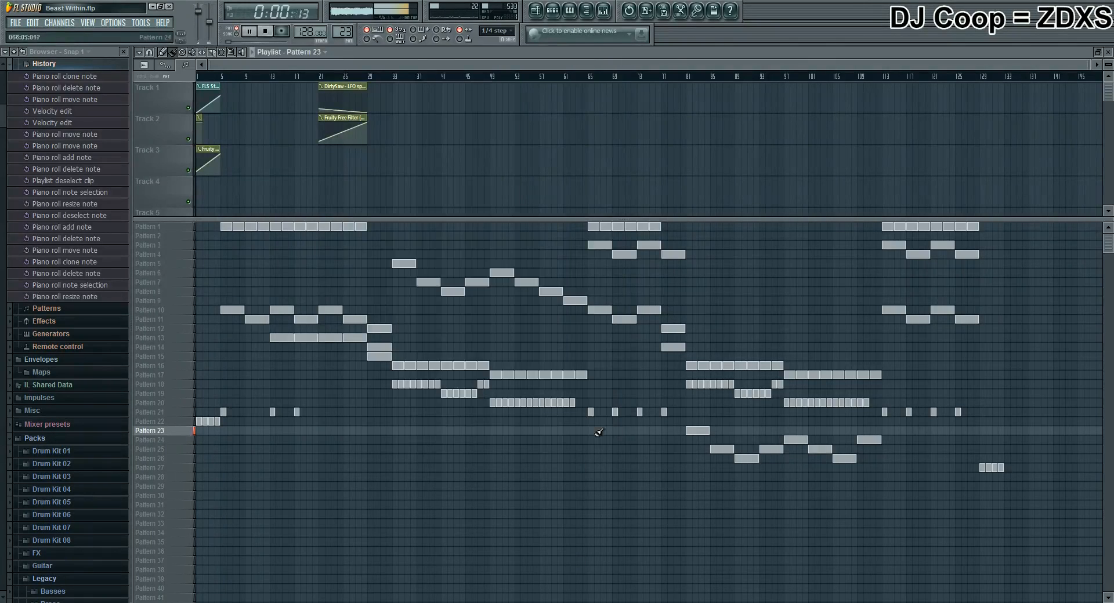
{"action": "left_click", "coordinate": [552, 10]}
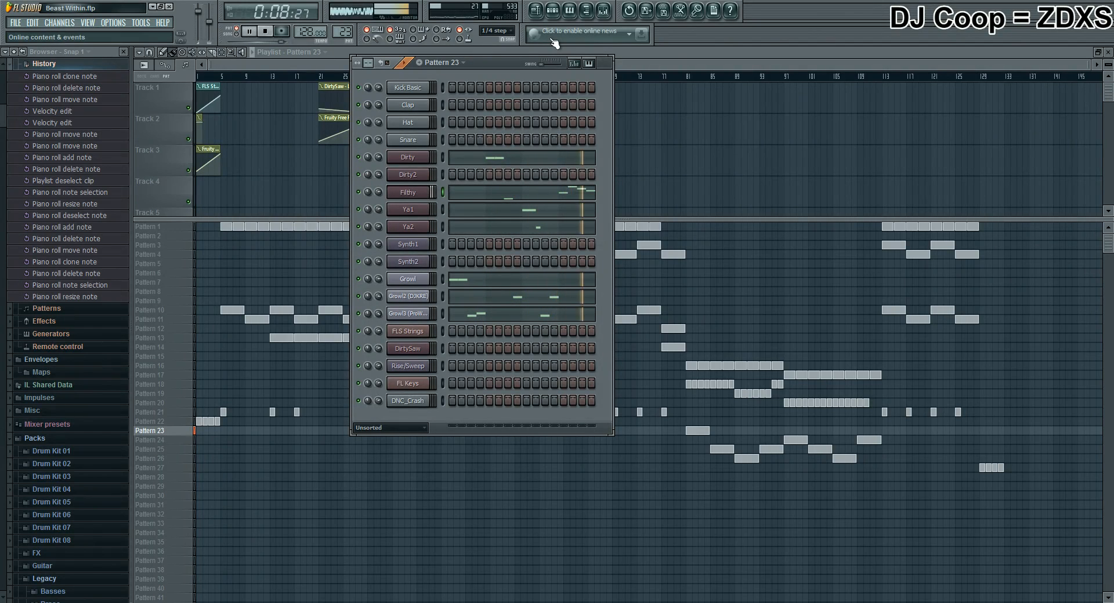
{"action": "key", "text": "space"}
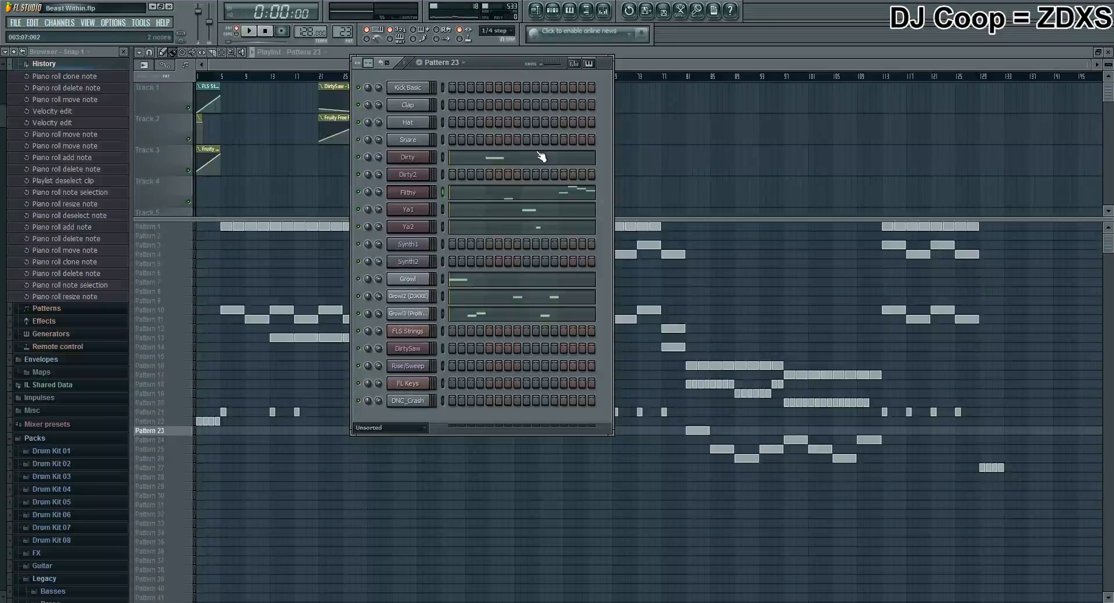
{"action": "key", "text": "space"}
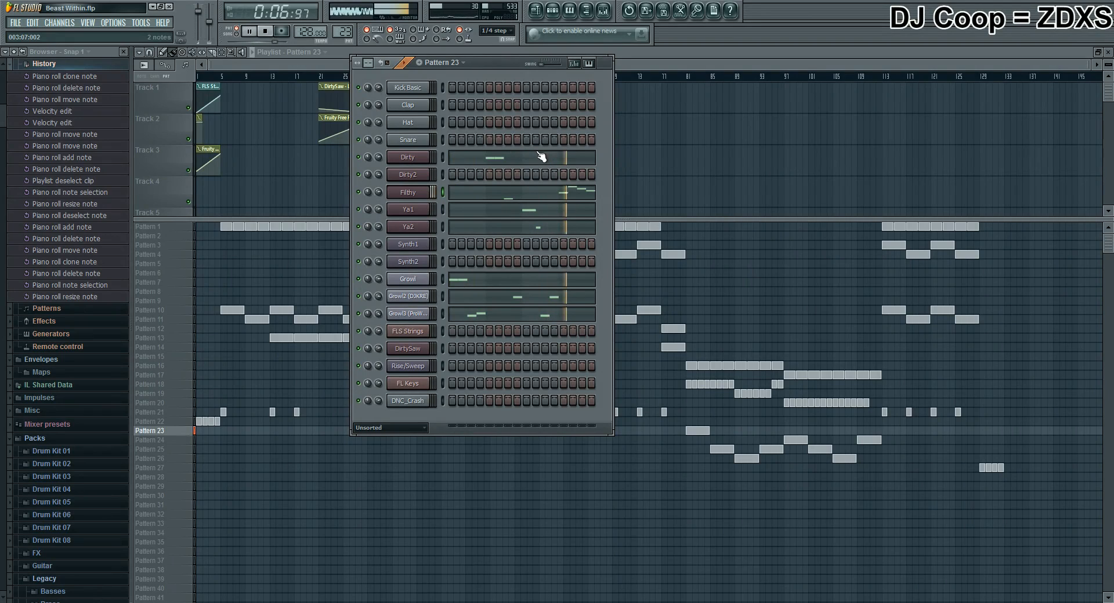
{"action": "key", "text": "space"}
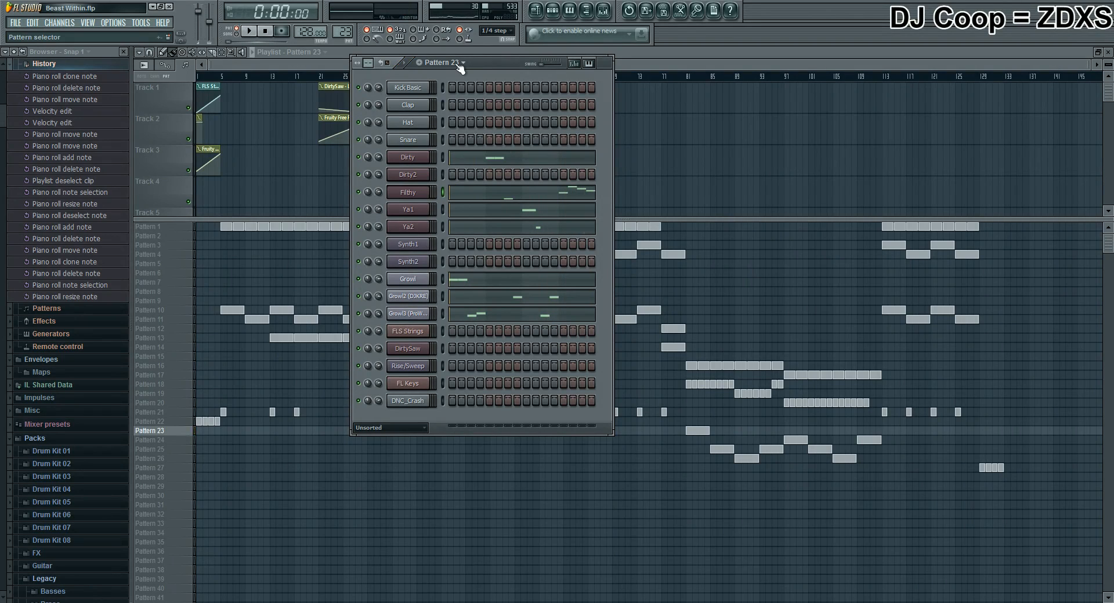
Play Pattern 25, open its Growl3 notes in the piano roll, and stop playback.
{"action": "scroll", "coordinate": [460, 68], "scroll_direction": "down", "scroll_amount": 2}
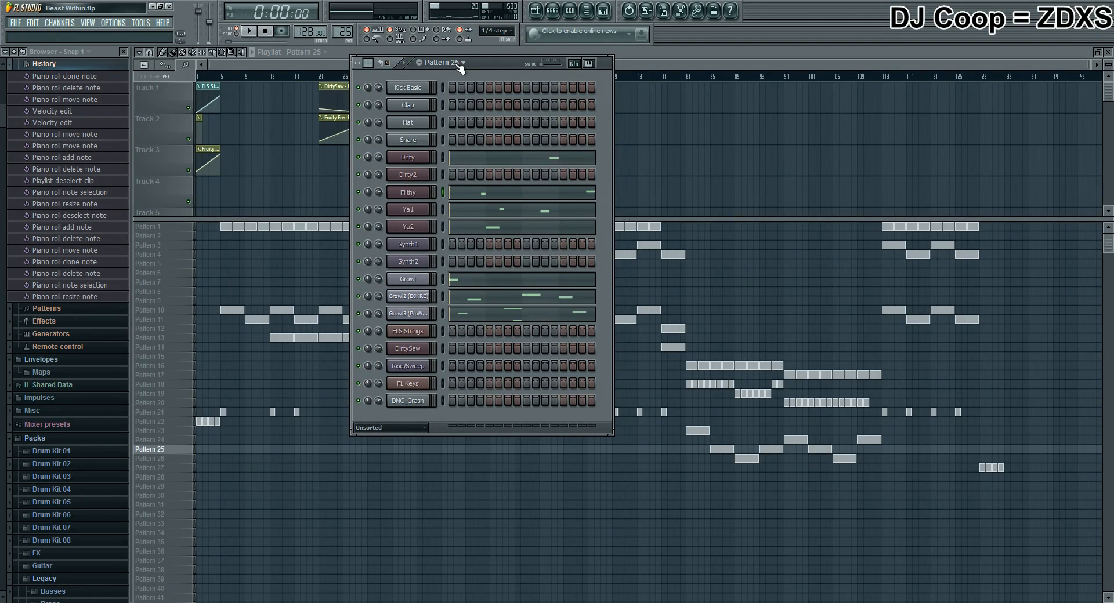
{"action": "key", "text": "space"}
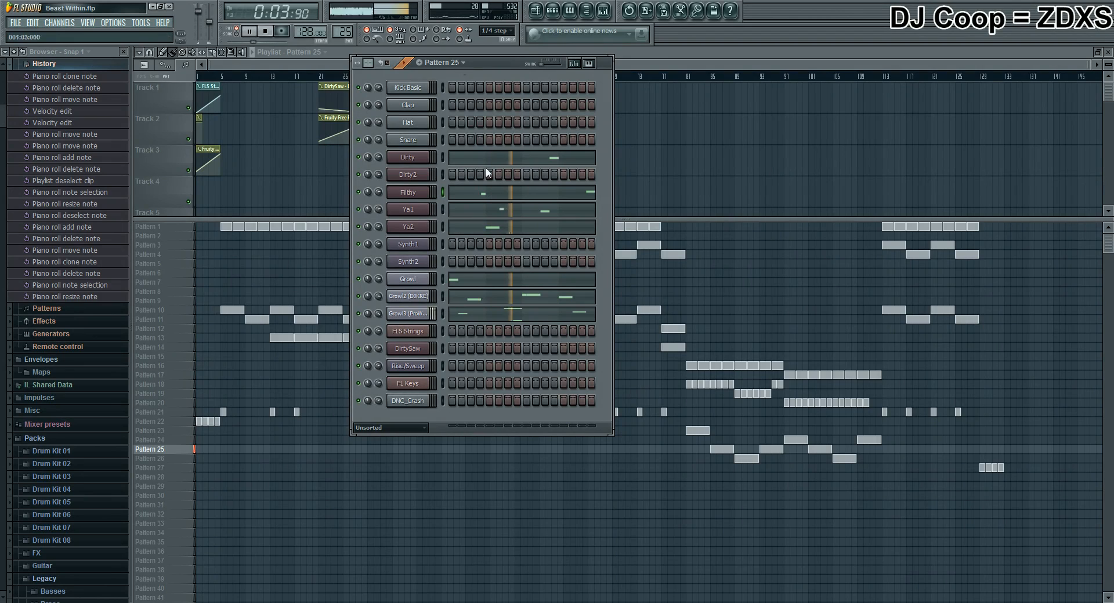
{"action": "left_click", "coordinate": [537, 316]}
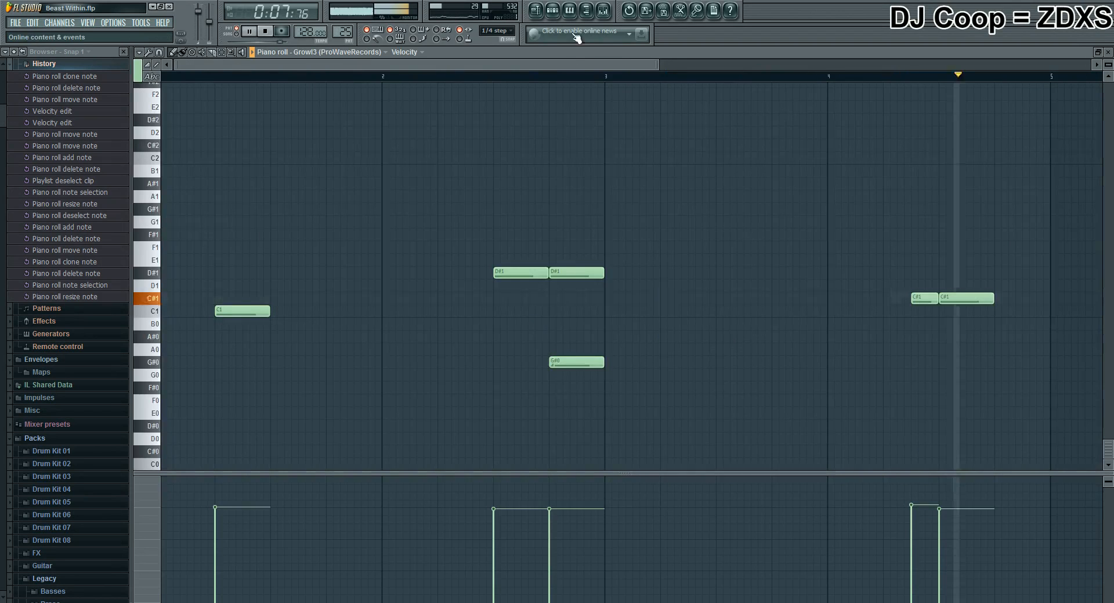
{"action": "key", "text": "space"}
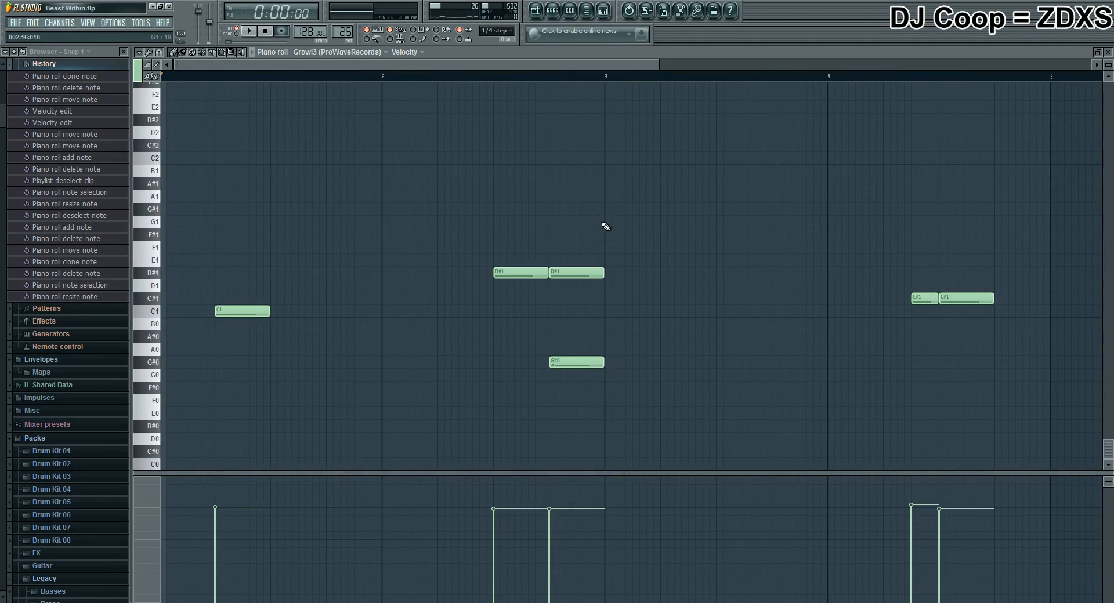
Add a trial G#0 slide note in bar 3 of Pattern 25's Growl3 part, and delete it again.
{"action": "left_click", "coordinate": [590, 362]}
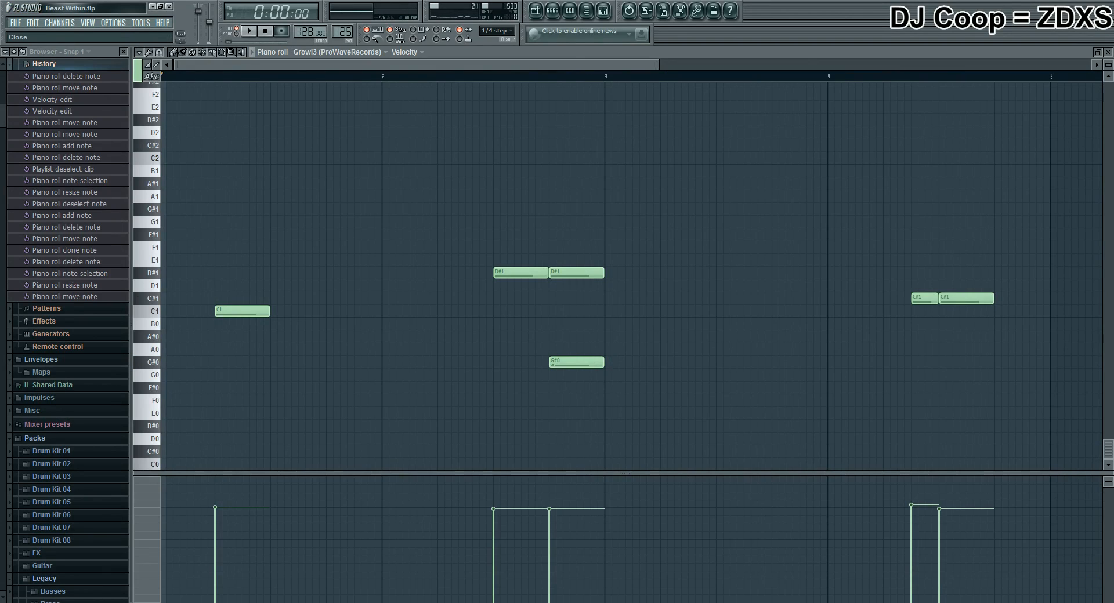
{"action": "left_click", "coordinate": [581, 274]}
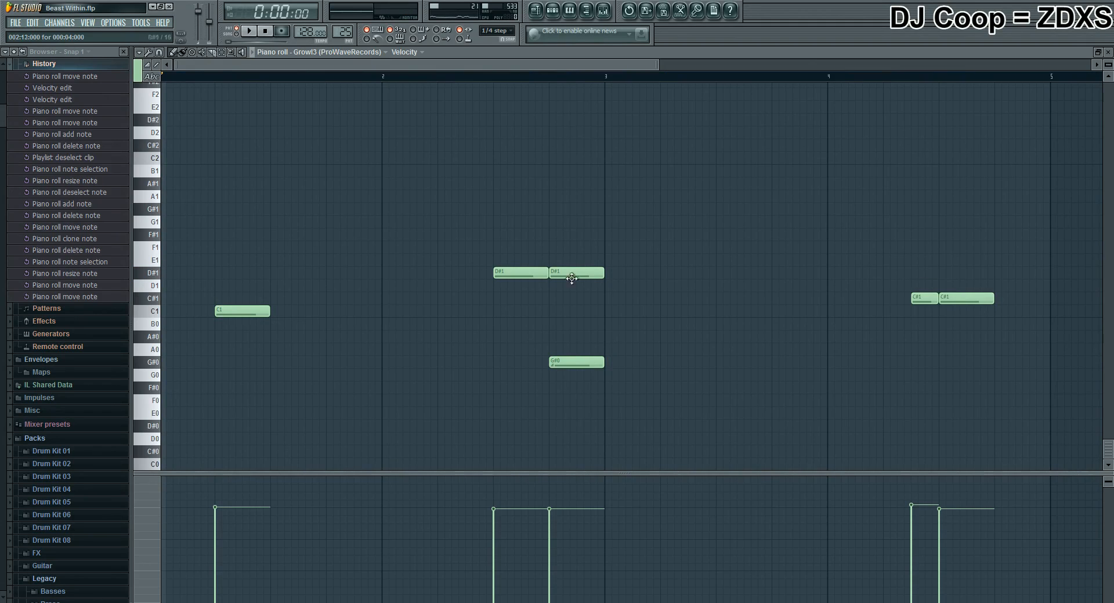
{"action": "left_click", "coordinate": [665, 365]}
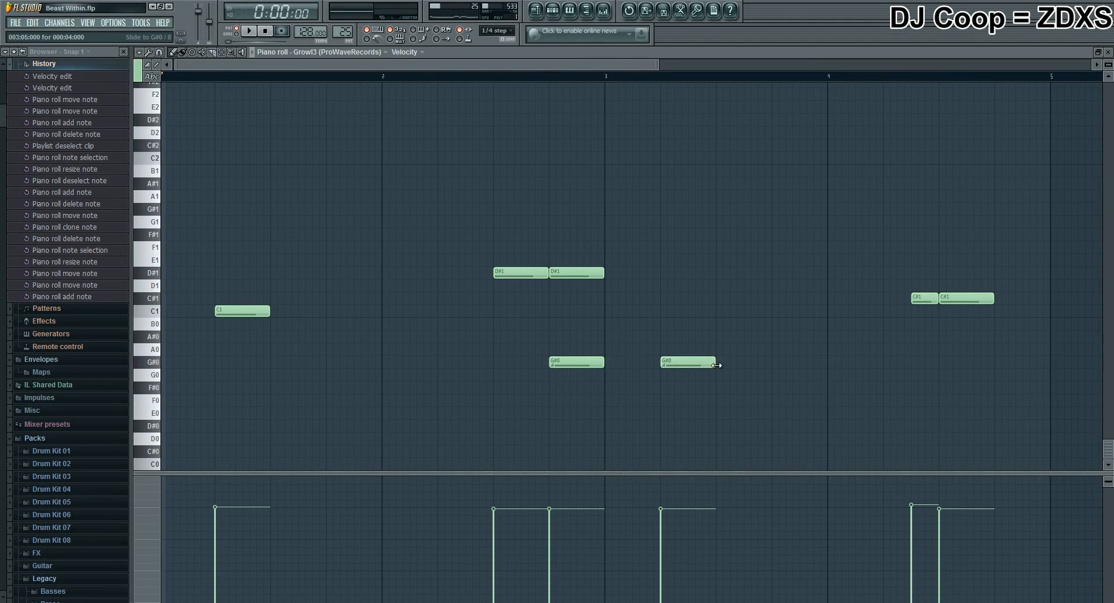
{"action": "right_click", "coordinate": [684, 362]}
{"action": "left_click", "coordinate": [598, 273]}
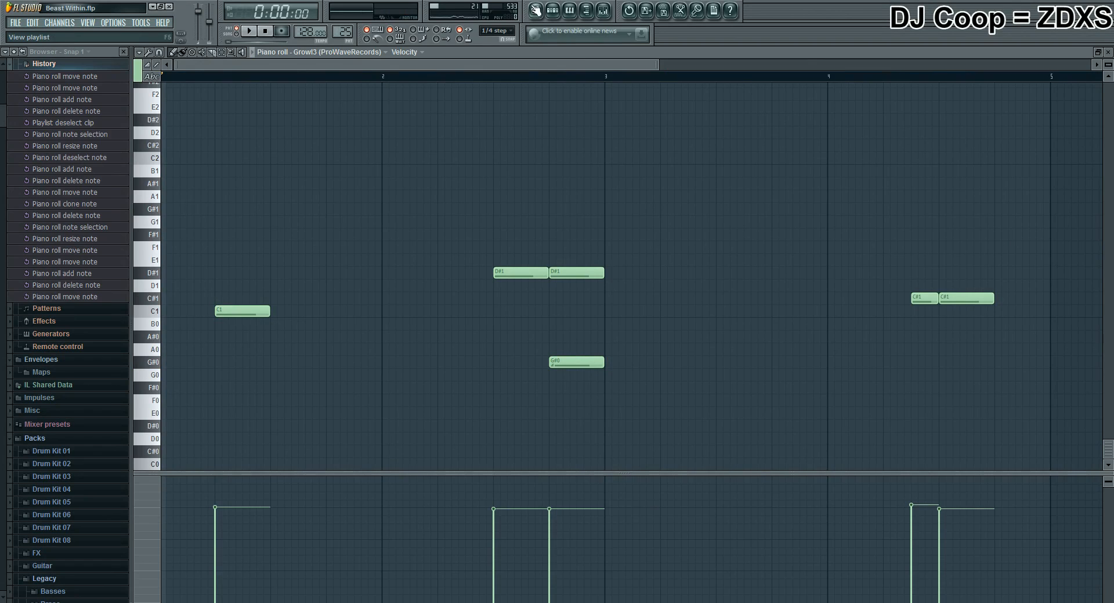
Return to the step sequencer, play Pattern 26's bass and growl parts, and stop on Pattern 24.
{"action": "left_click", "coordinate": [535, 11]}
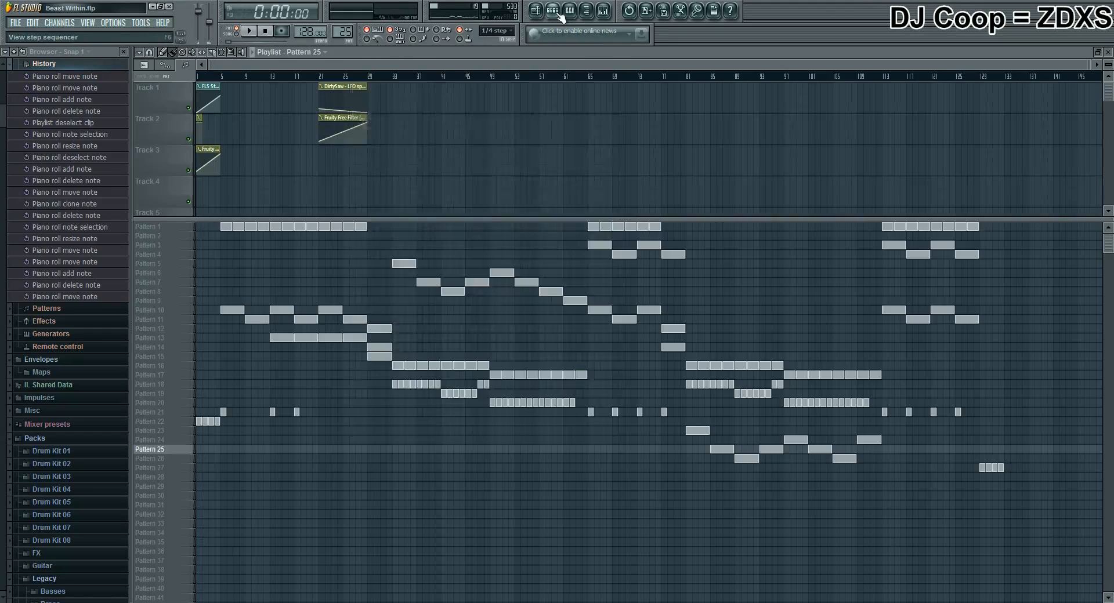
{"action": "key", "text": "F6"}
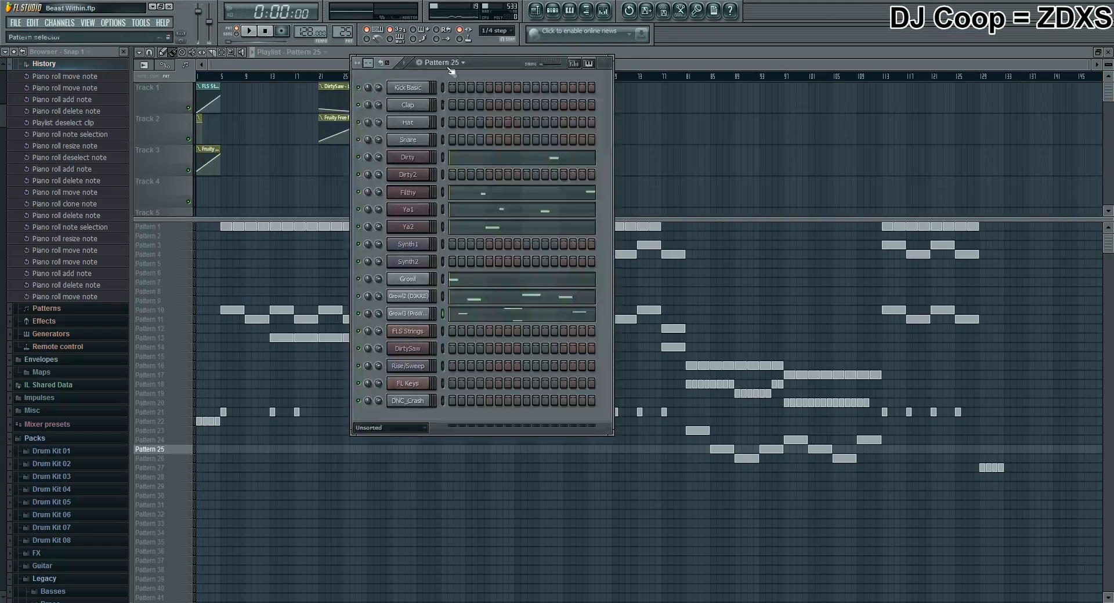
{"action": "scroll", "coordinate": [452, 72], "scroll_direction": "down", "scroll_amount": 1}
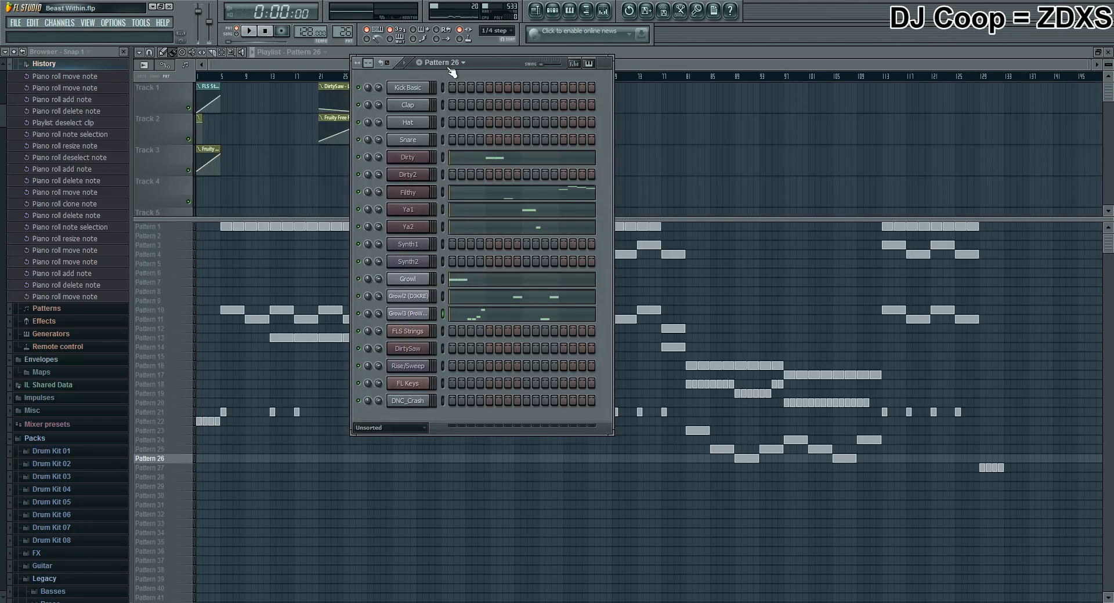
{"action": "key", "text": "space"}
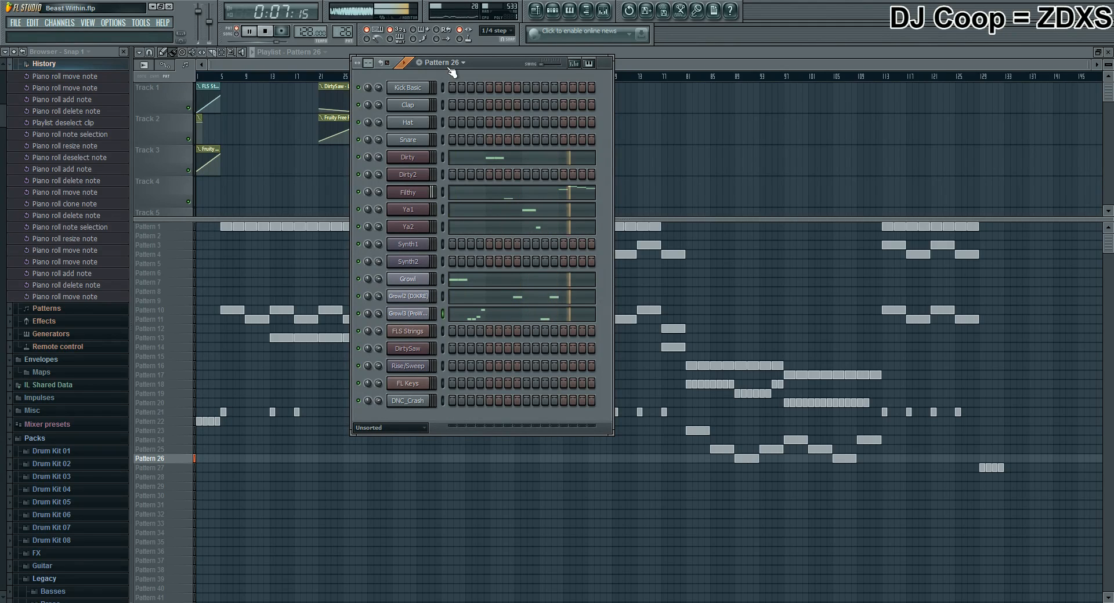
{"action": "scroll", "coordinate": [450, 70], "scroll_direction": "up", "scroll_amount": 2}
{"action": "key", "text": "space"}
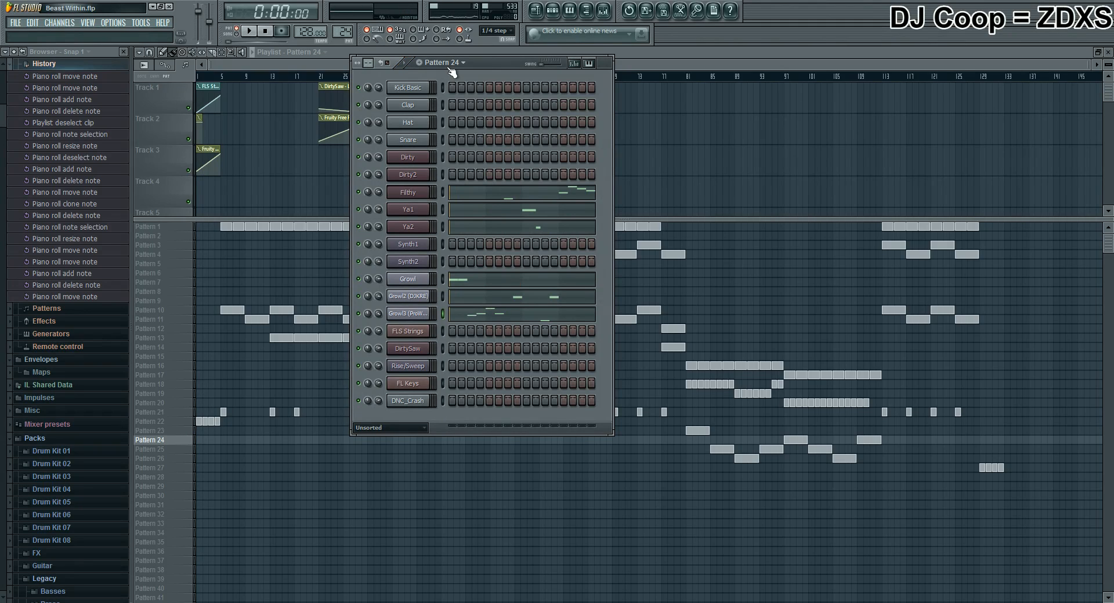
Play and stop Pattern 24, and open its Growl3 notes in the piano roll.
{"action": "key", "text": "space"}
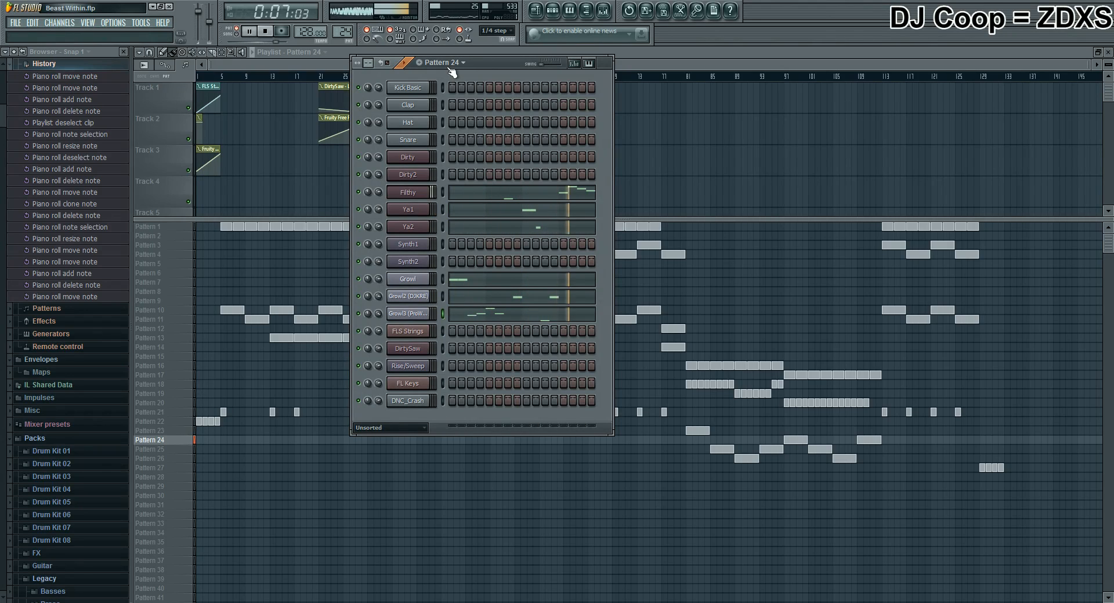
{"action": "key", "text": "space"}
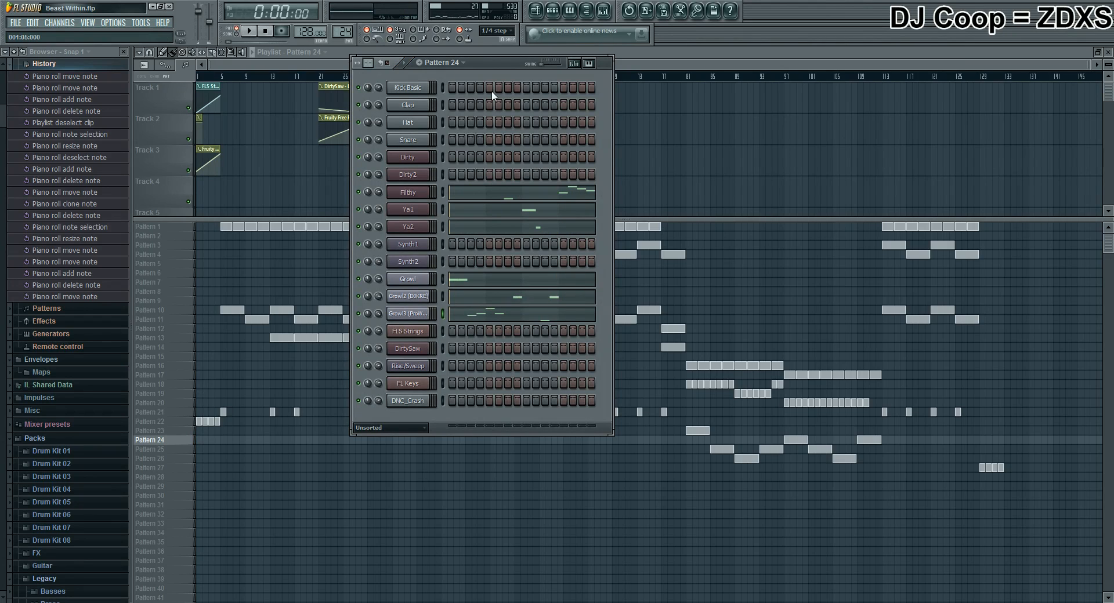
{"action": "left_click", "coordinate": [487, 316]}
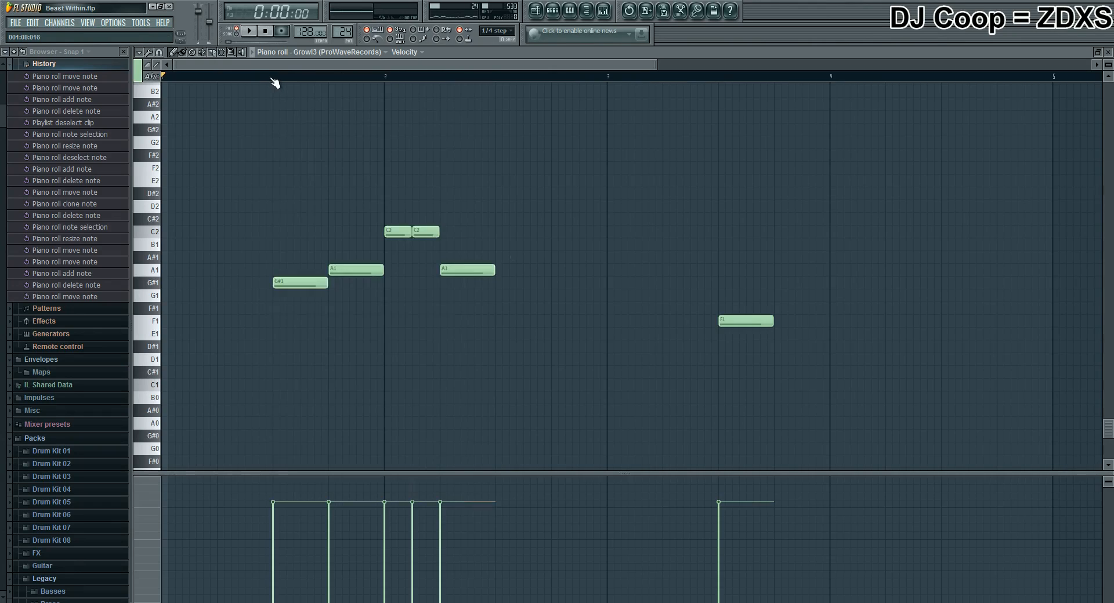
Loop-play Growl3's first five notes across bars 1 and 2, clear the time selection, stop, and return to the playlist.
{"action": "left_click_drag", "start_coordinate": [273, 82], "coordinate": [496, 98]}
{"action": "key", "text": "space"}
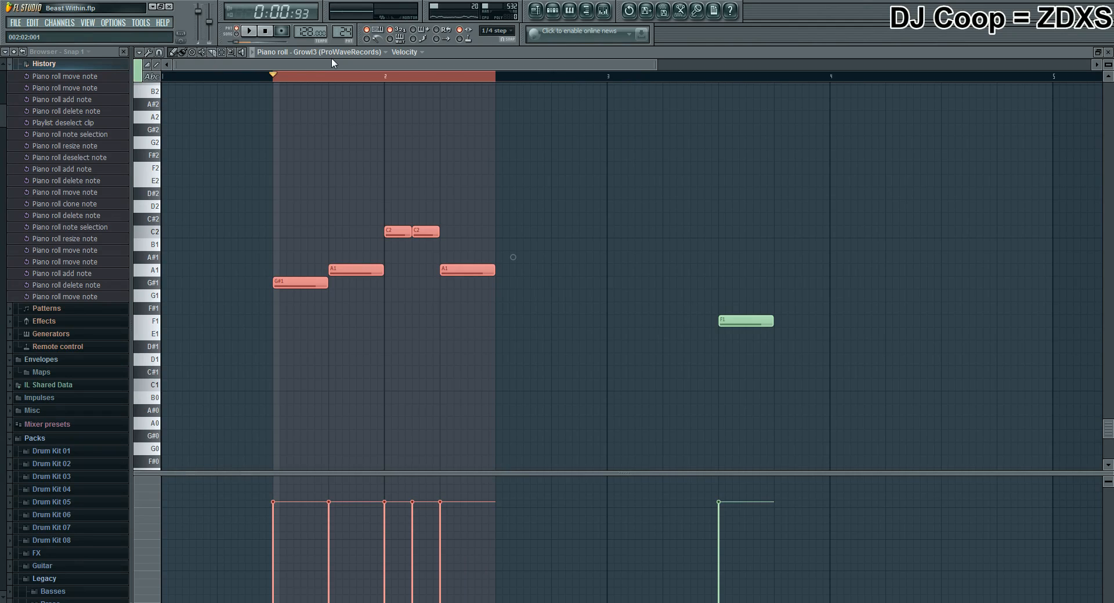
{"action": "key", "text": "space"}
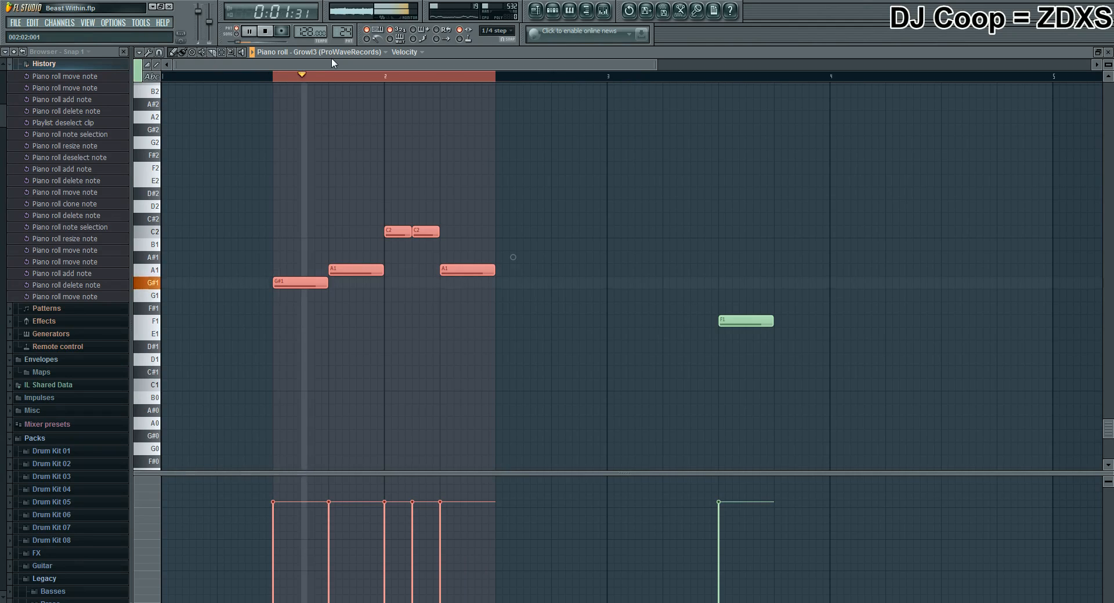
{"action": "right_click", "coordinate": [295, 74]}
{"action": "left_click", "coordinate": [267, 35]}
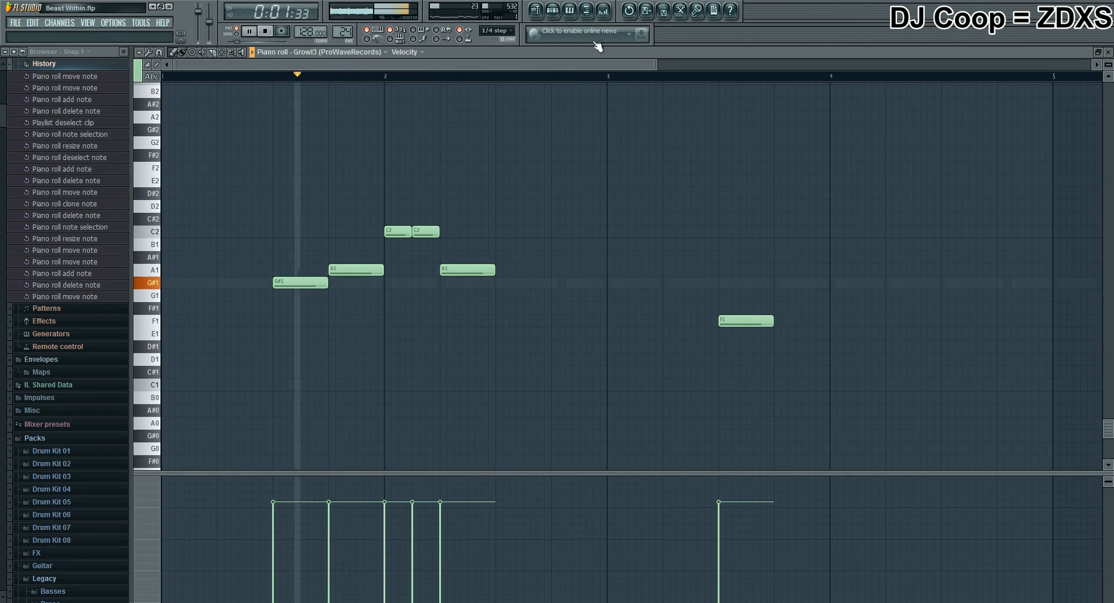
{"action": "key", "text": "space"}
{"action": "left_click", "coordinate": [543, 17]}
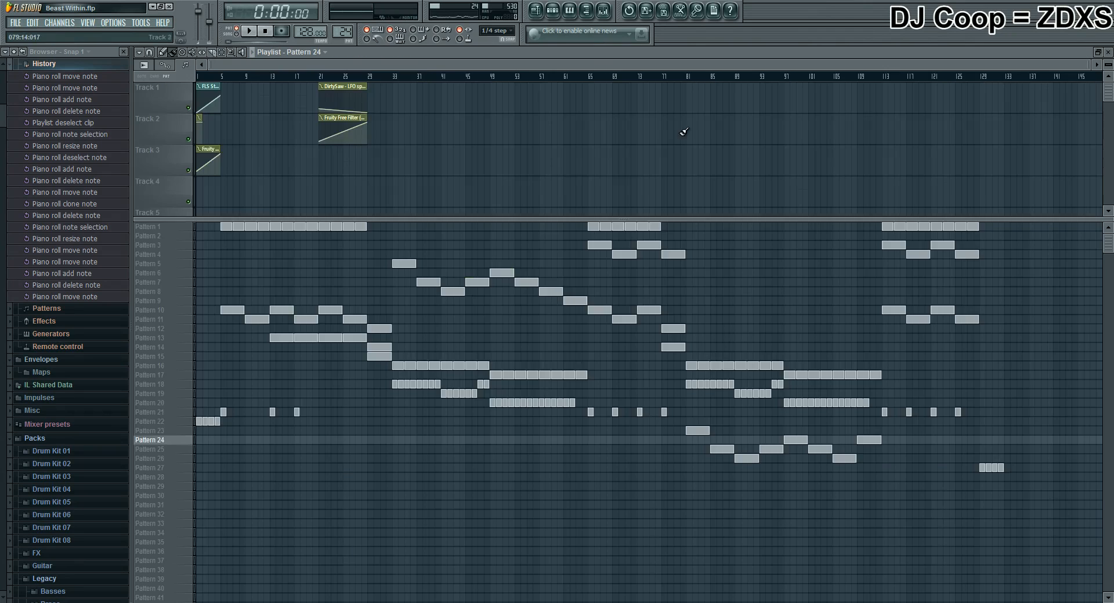
Select Pattern 27, close the step sequencer, and switch playback to song mode.
{"action": "left_click", "coordinate": [553, 15]}
{"action": "scroll", "coordinate": [447, 65], "scroll_direction": "down", "scroll_amount": 3}
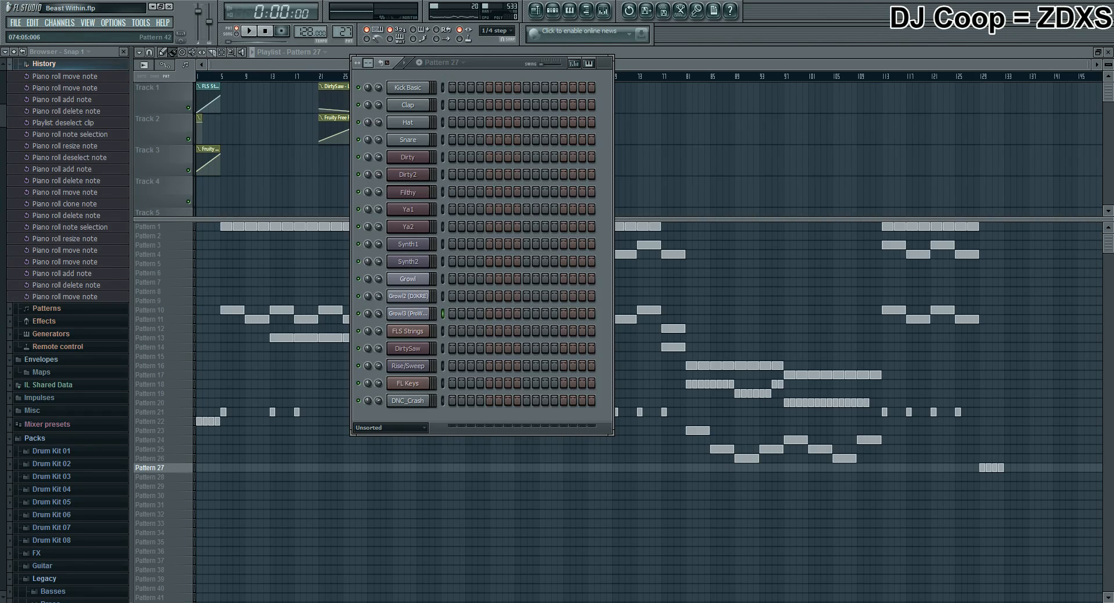
{"action": "right_click", "coordinate": [629, 520]}
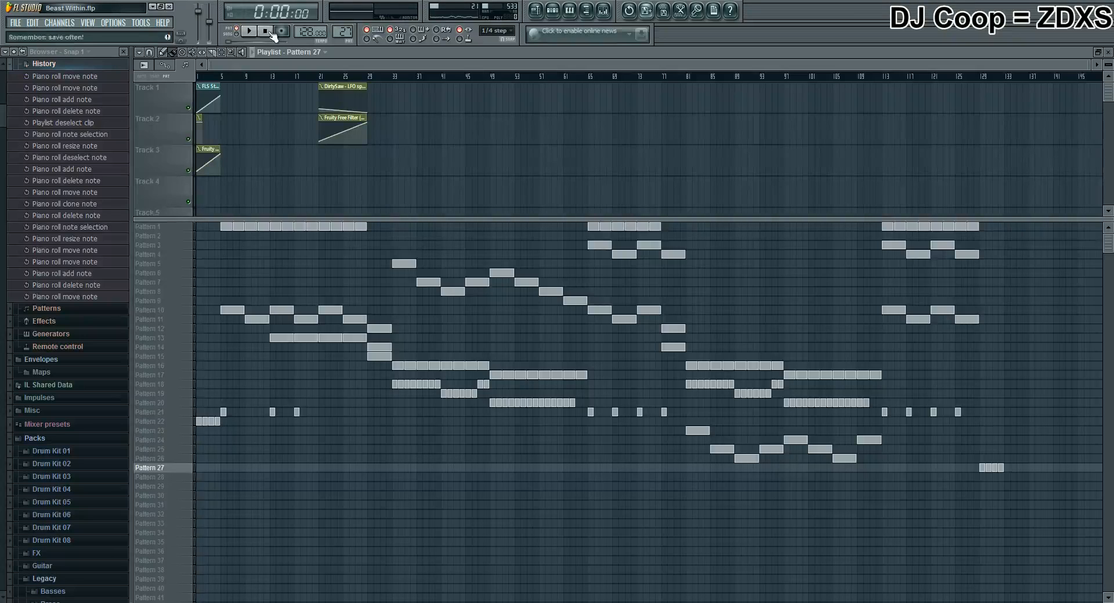
{"action": "left_click", "coordinate": [237, 33]}
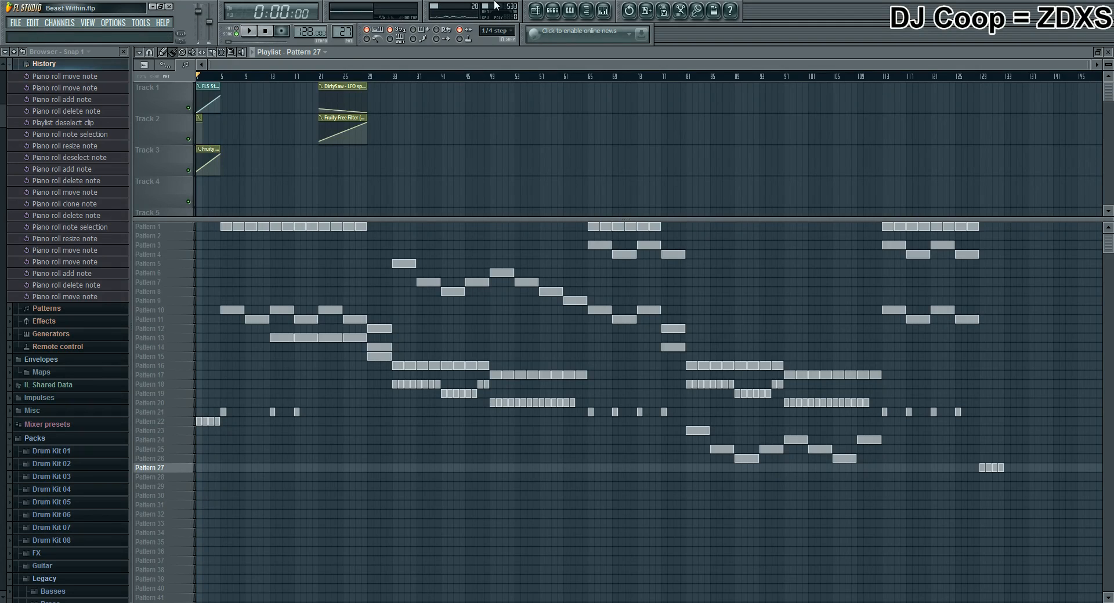
Open the synth plugins of the Growl2, Growl3 and Ya1 channels one after another from the step sequencer.
{"action": "left_click", "coordinate": [552, 9]}
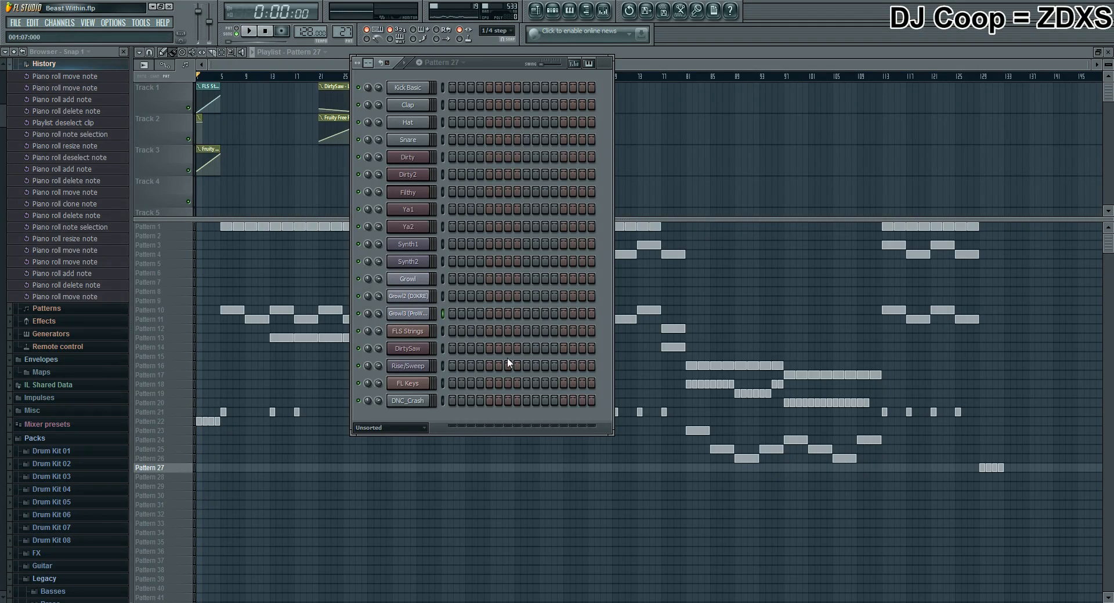
{"action": "left_click", "coordinate": [400, 298]}
{"action": "left_click", "coordinate": [599, 185]}
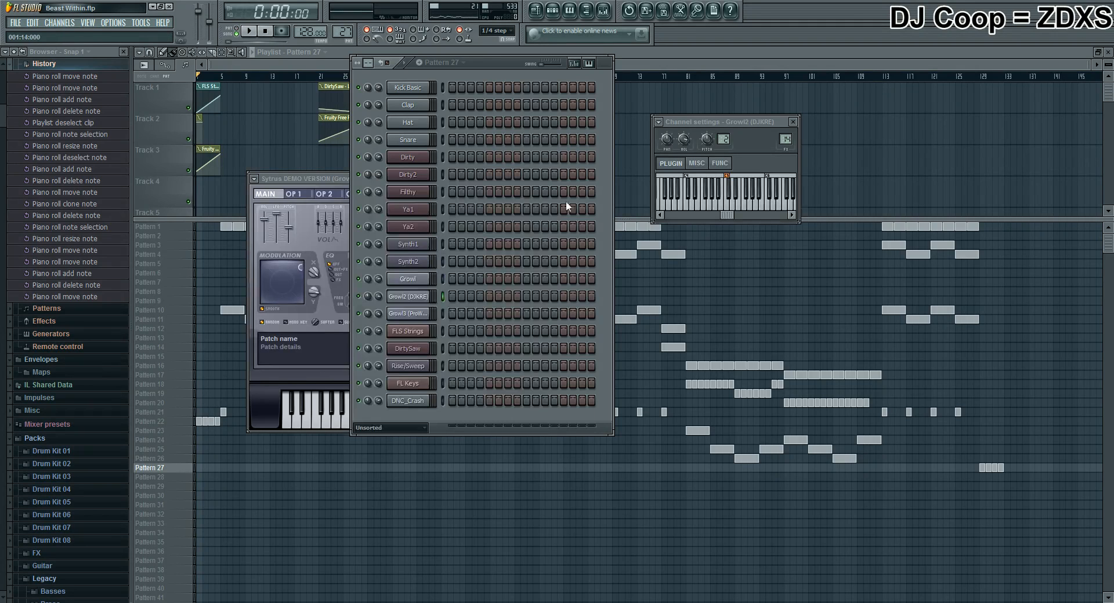
{"action": "left_click", "coordinate": [397, 315]}
{"action": "left_click", "coordinate": [603, 304]}
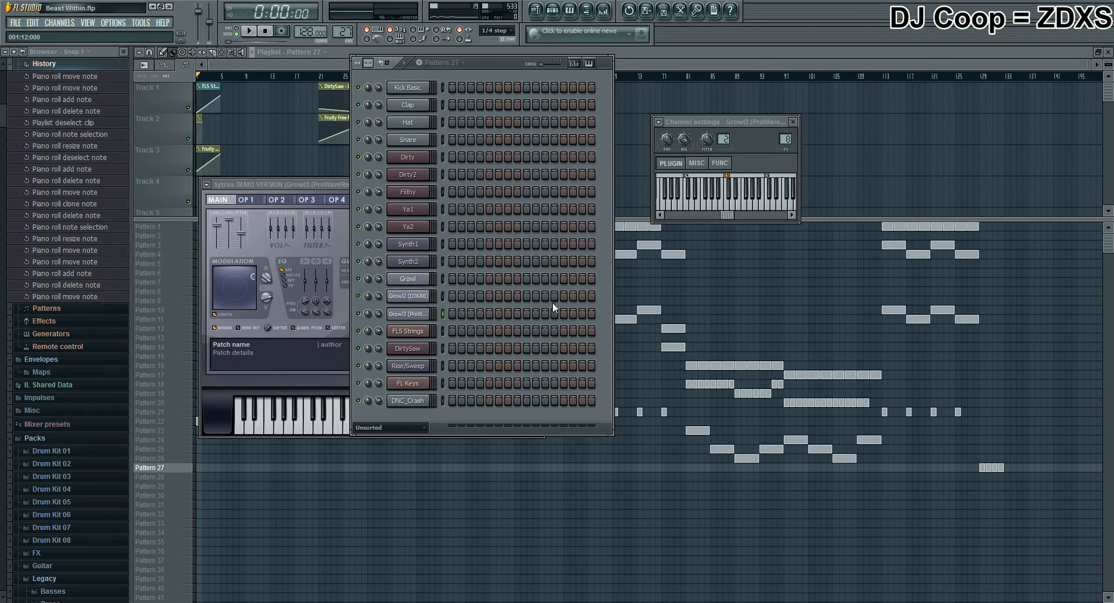
{"action": "left_click", "coordinate": [407, 210]}
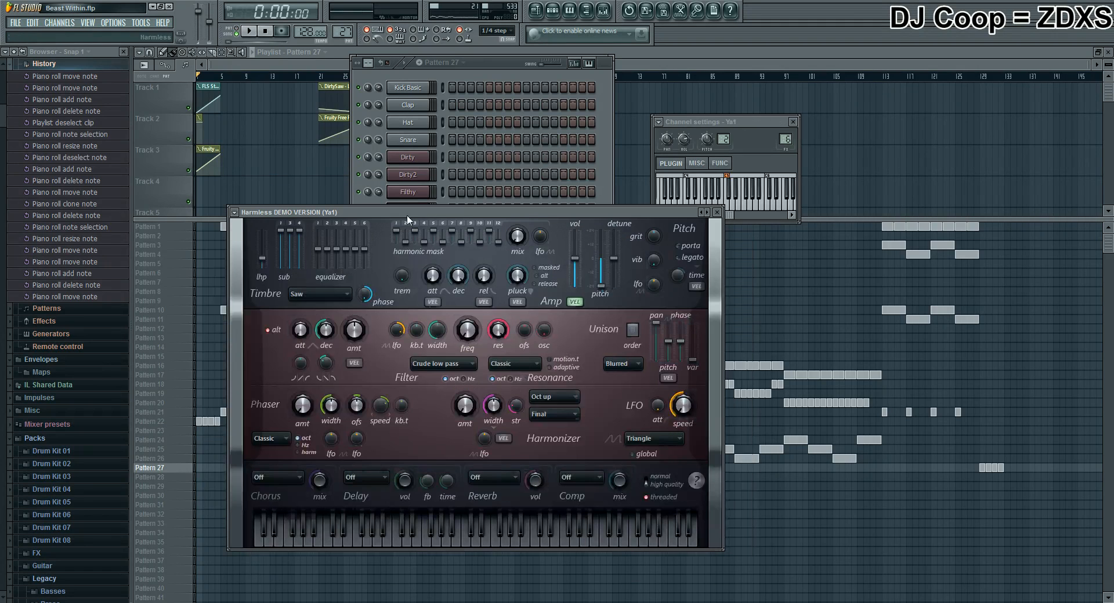
Open the channel settings of Dirty2, Rise/Sweep and Synth1 one after another to show their synths.
{"action": "left_click", "coordinate": [416, 176]}
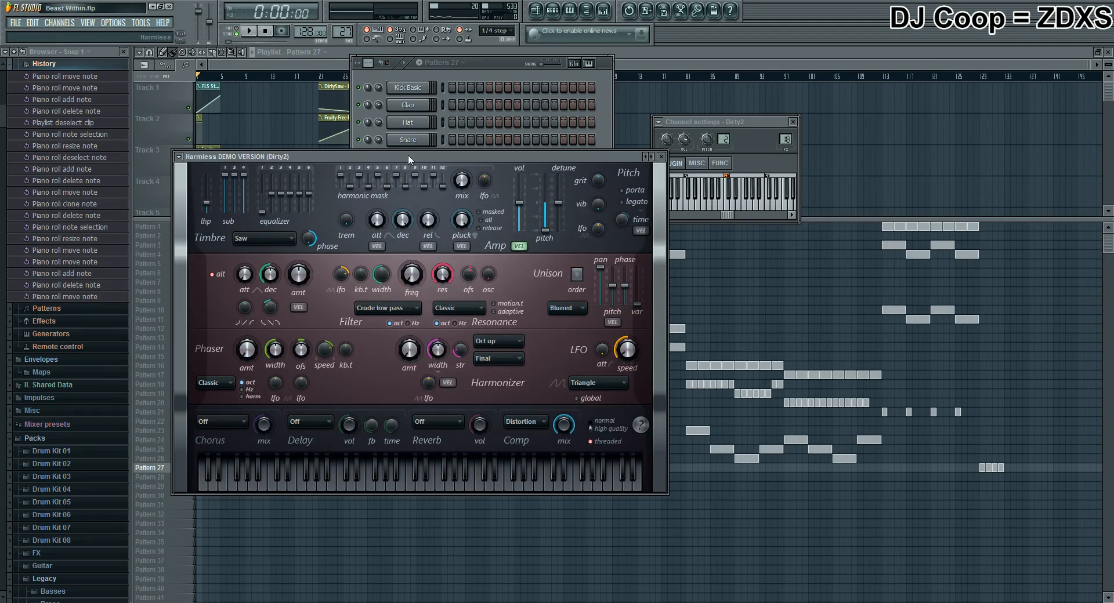
{"action": "left_click", "coordinate": [600, 139]}
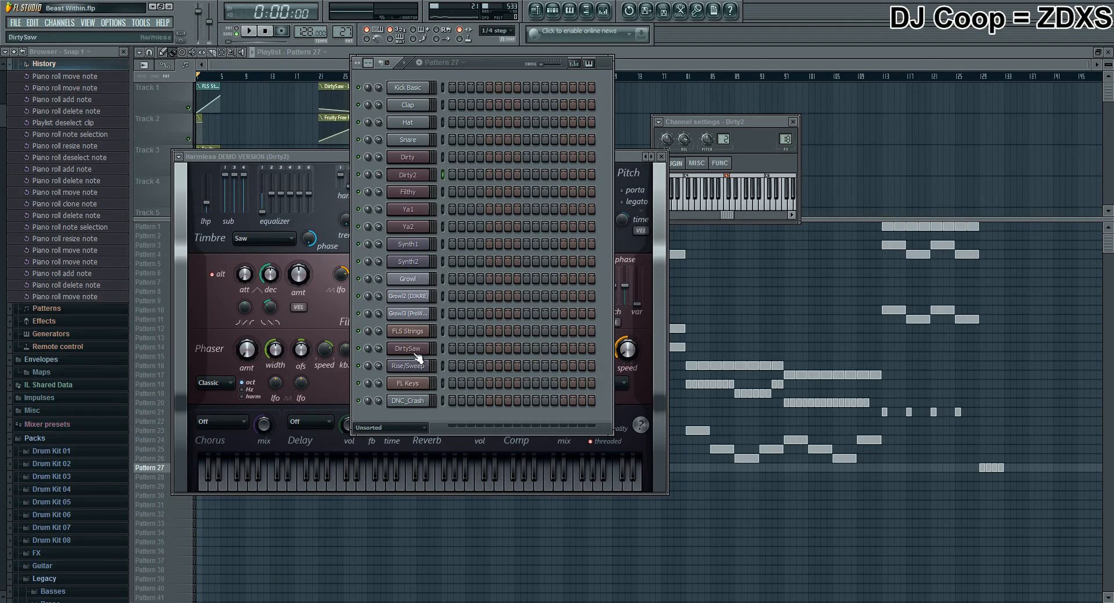
{"action": "left_click", "coordinate": [427, 376]}
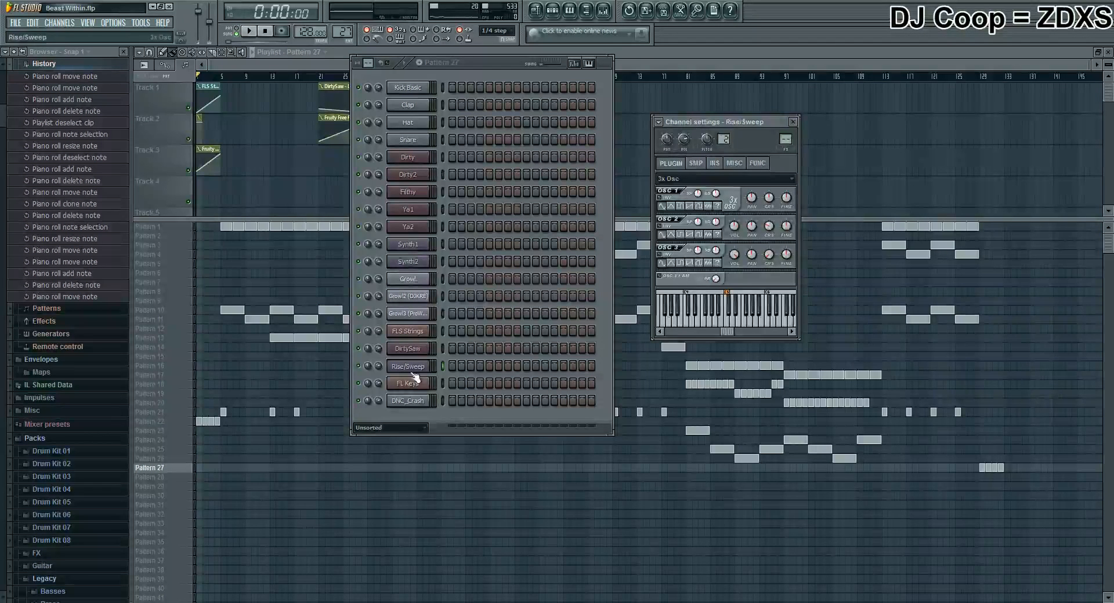
{"action": "left_click", "coordinate": [407, 246]}
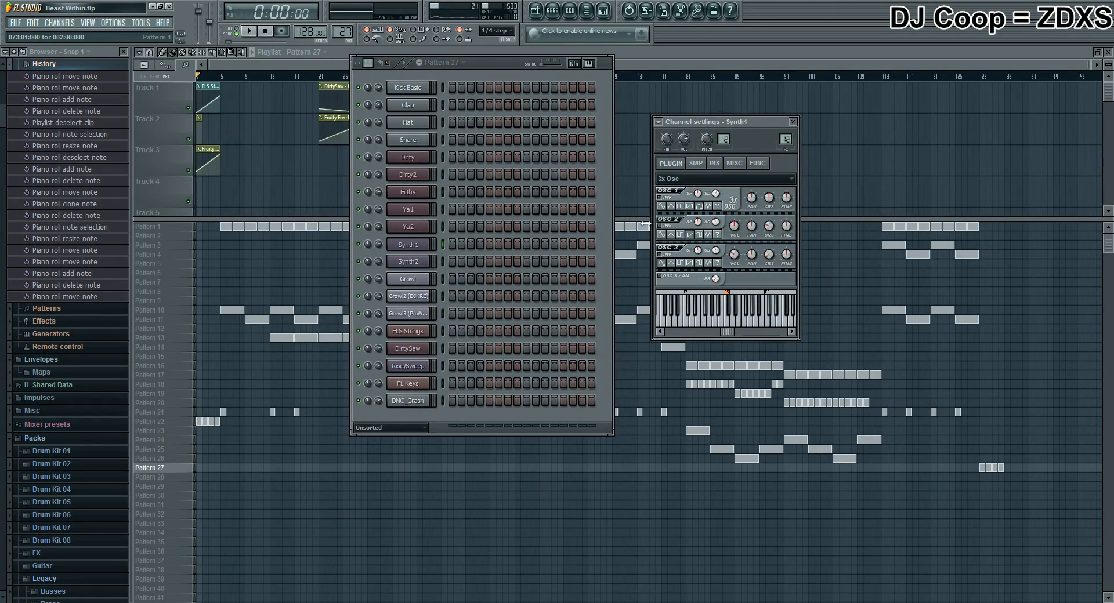
Play the full song from the start with only the playlist in view, briefly show the mixer, and stop playback.
{"action": "left_click", "coordinate": [251, 32]}
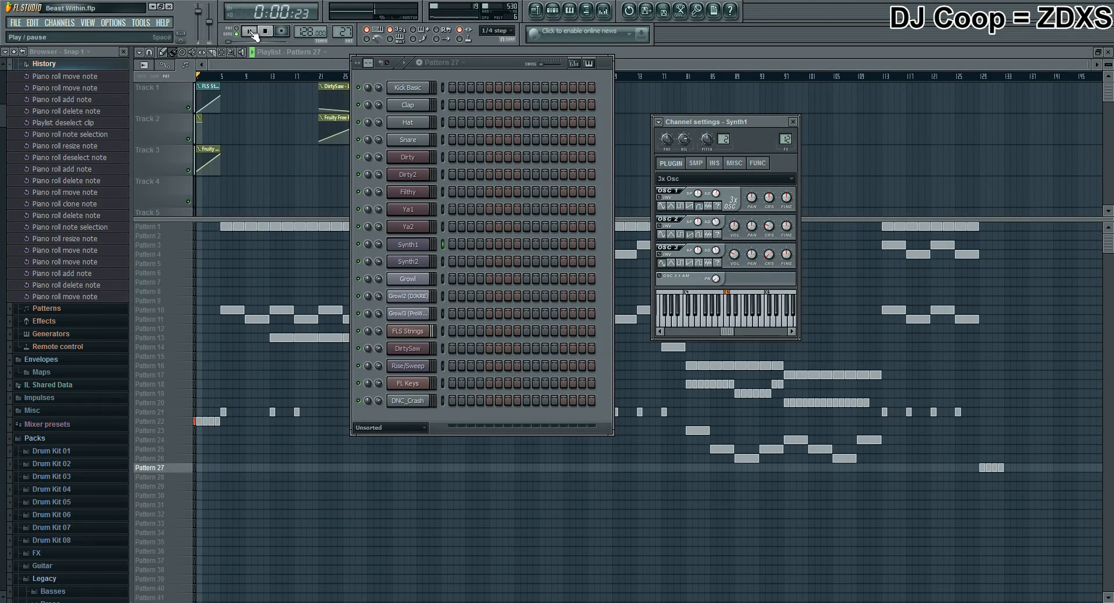
{"action": "left_click", "coordinate": [278, 155]}
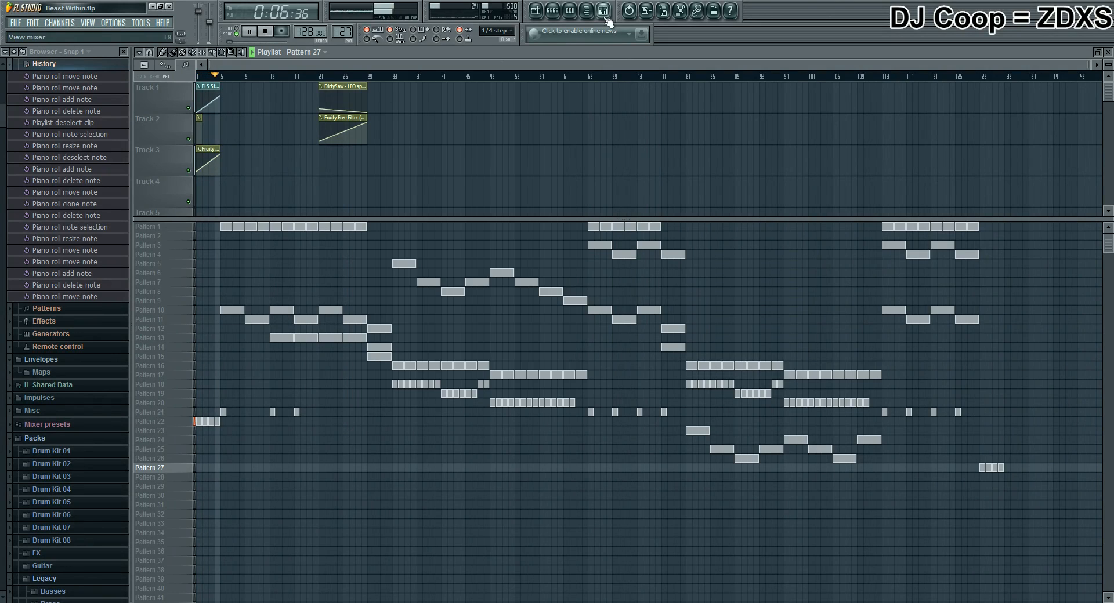
{"action": "key", "text": "F9"}
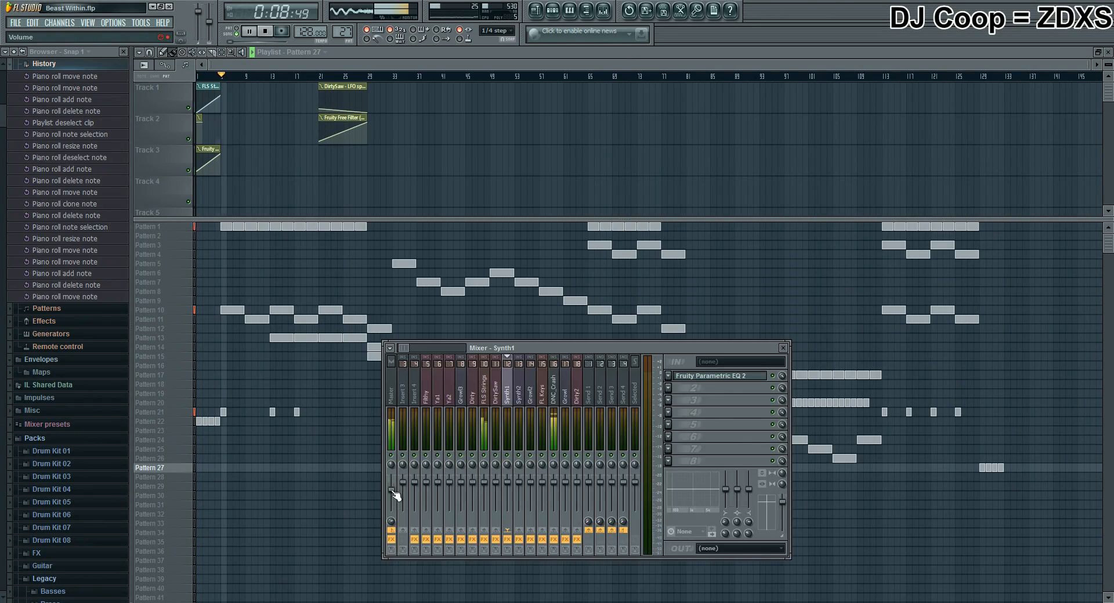
{"action": "key", "text": "F9"}
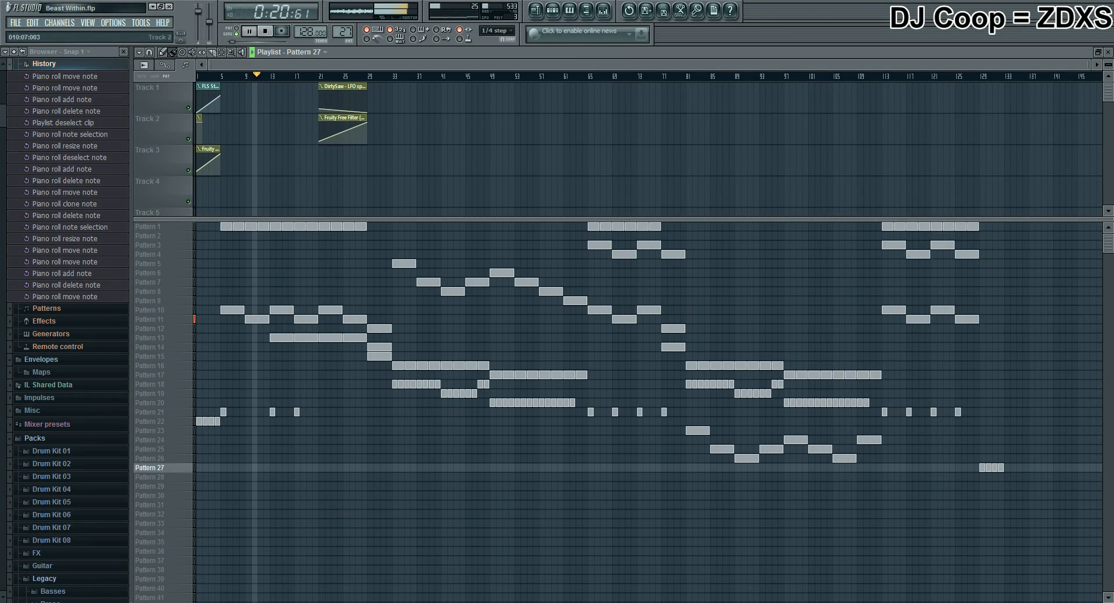
{"action": "left_click", "coordinate": [265, 31]}
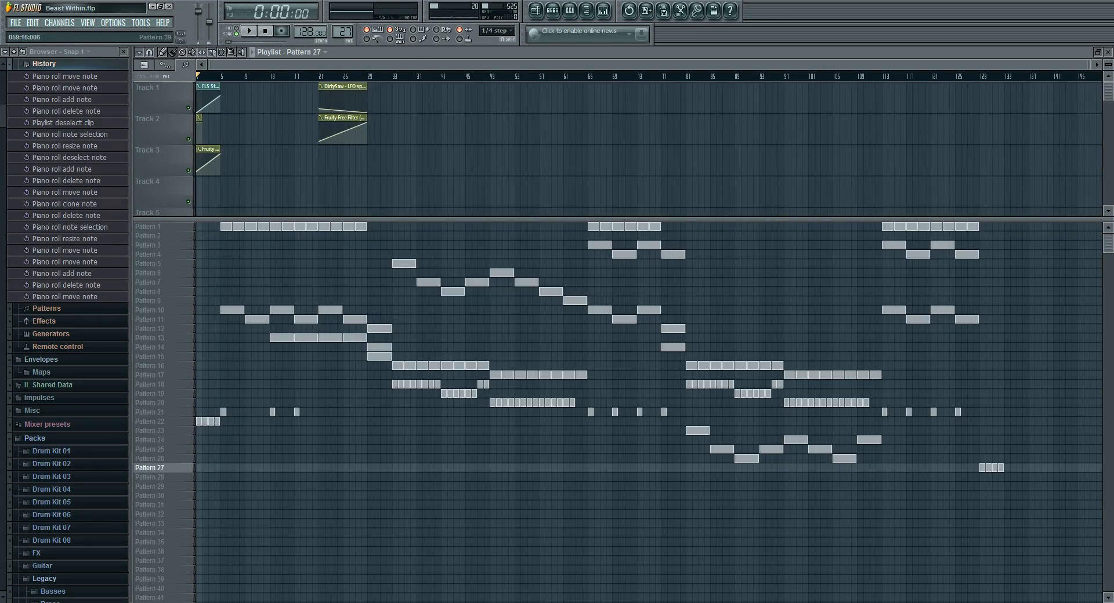
Reopen the step sequencer and show the Sytrus plugins of the Growl2 and Growl3 channels, leaving Growl3's in front.
{"action": "left_click", "coordinate": [552, 10]}
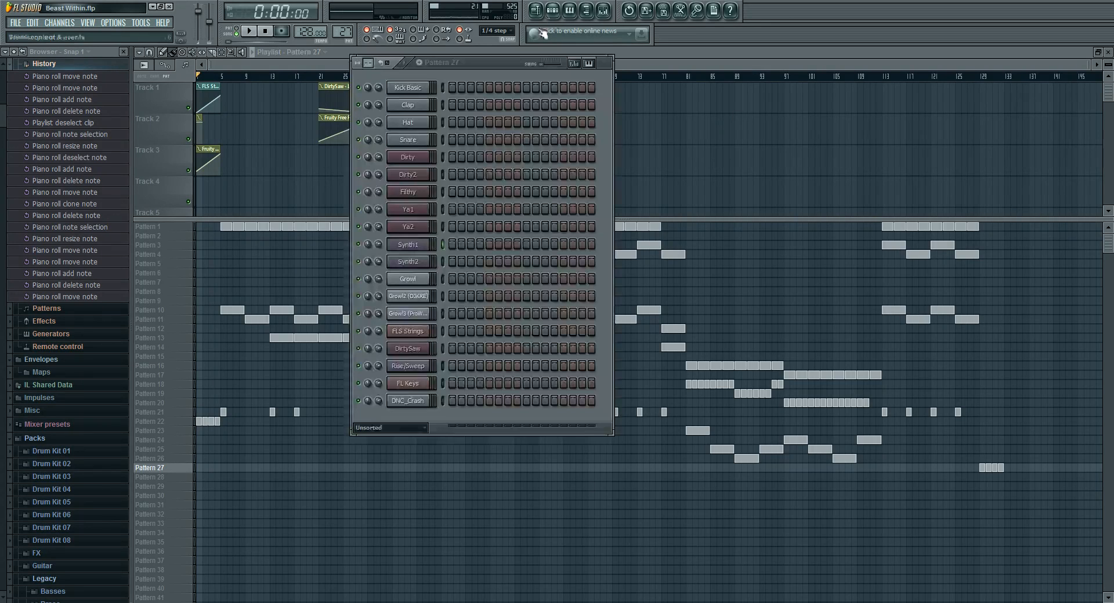
{"action": "left_click", "coordinate": [409, 296]}
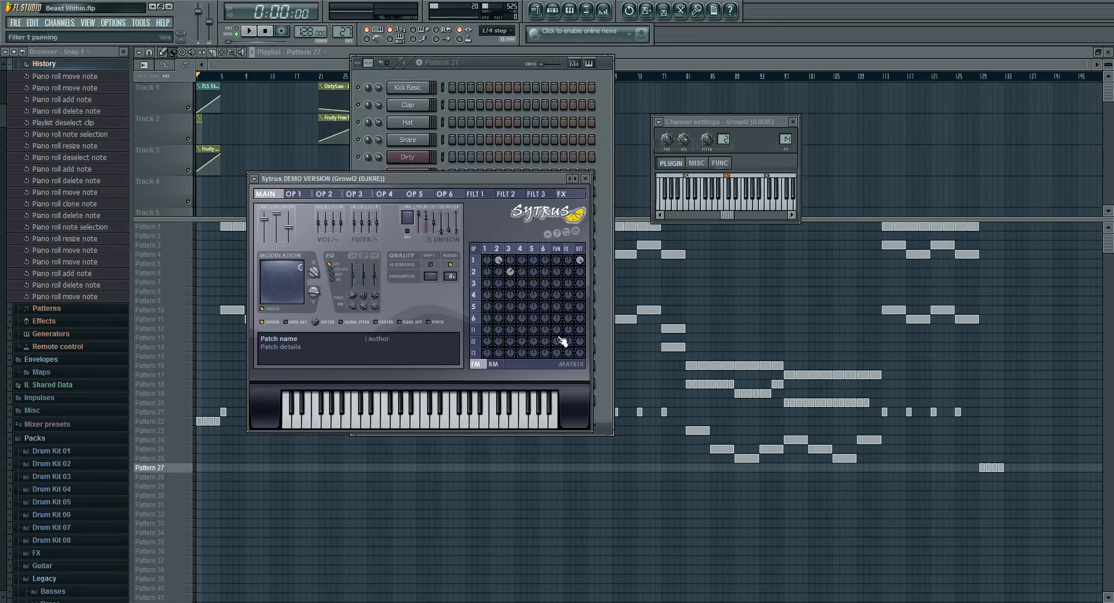
{"action": "left_click", "coordinate": [603, 336]}
{"action": "left_click", "coordinate": [409, 314]}
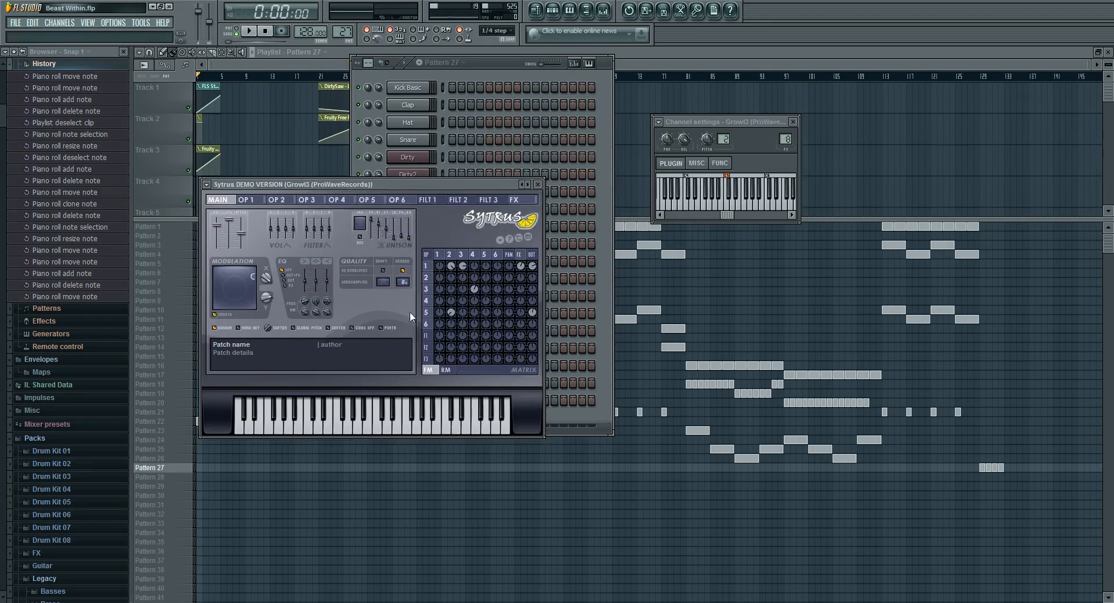
{"action": "left_click", "coordinate": [611, 337]}
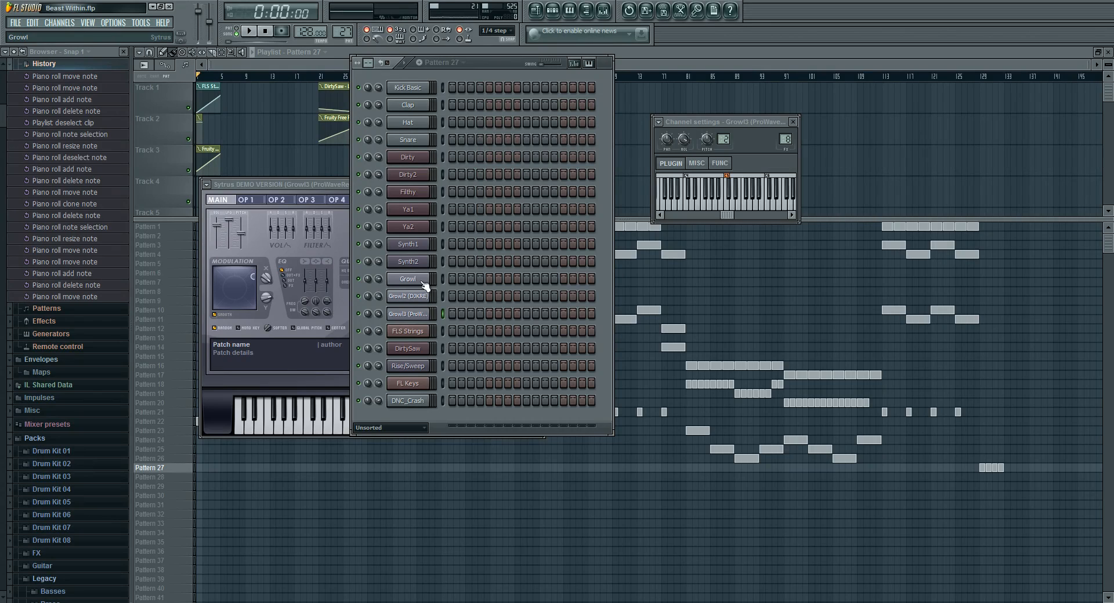
{"action": "left_click", "coordinate": [212, 185]}
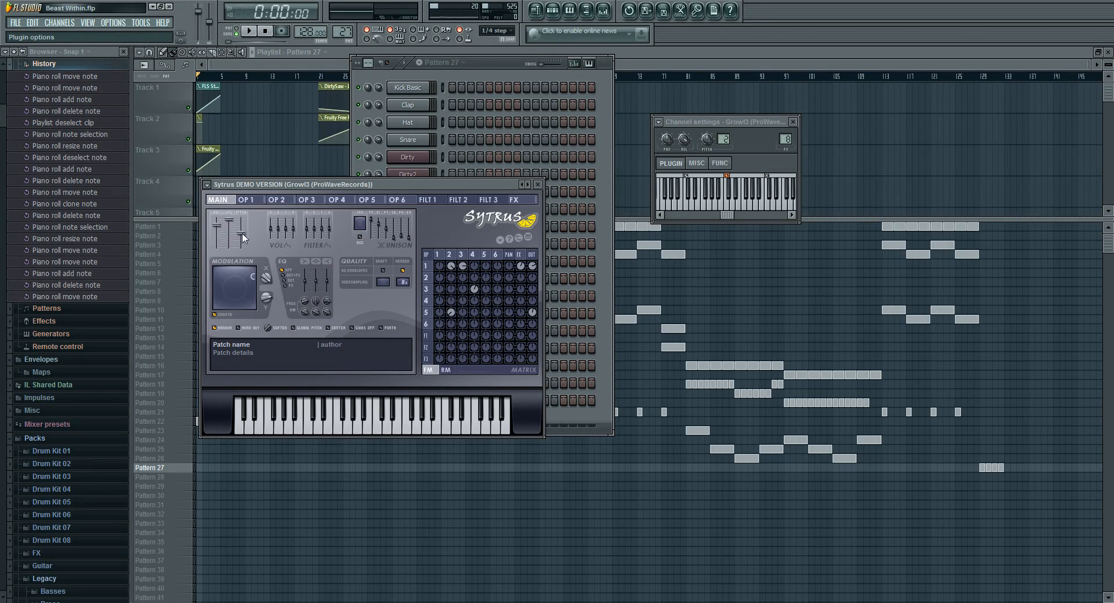